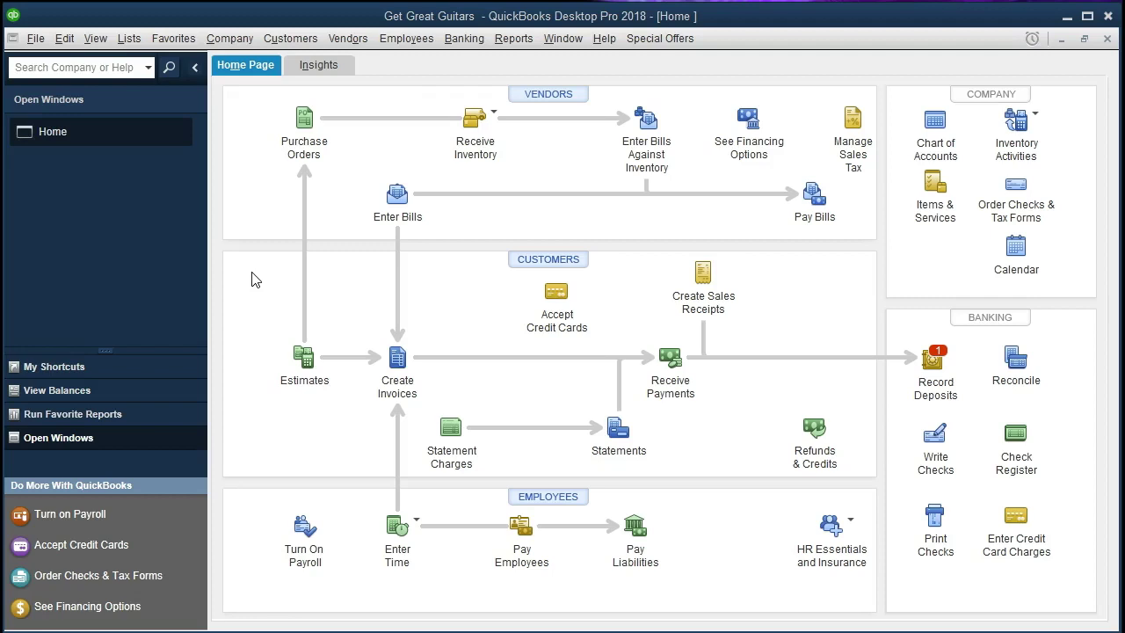
pyautogui.click(35, 42)
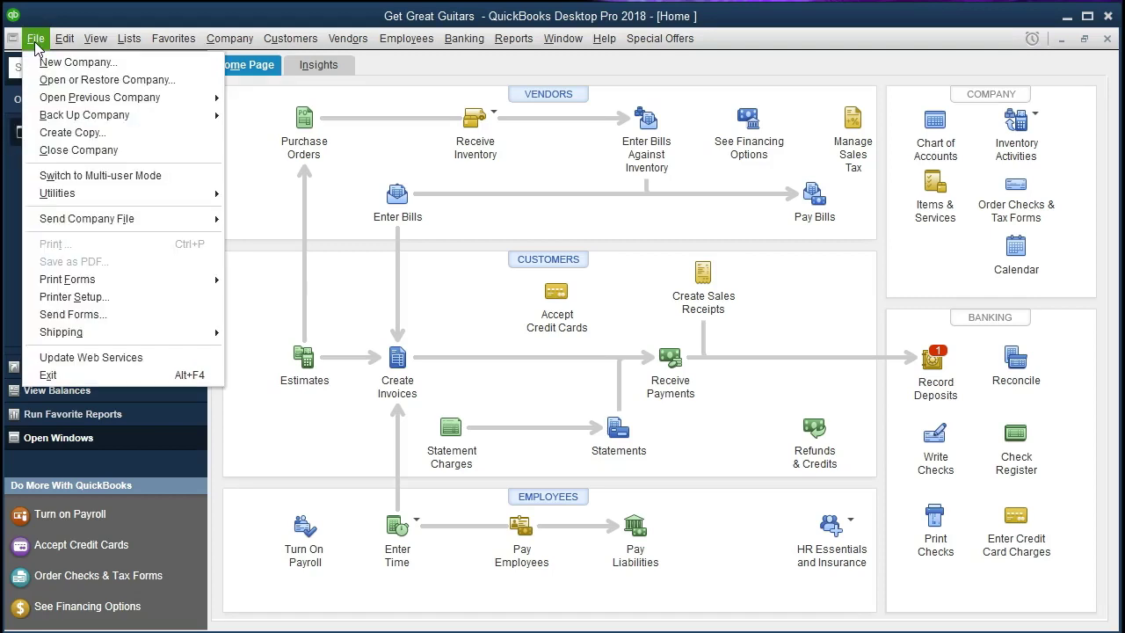
pyautogui.click(35, 42)
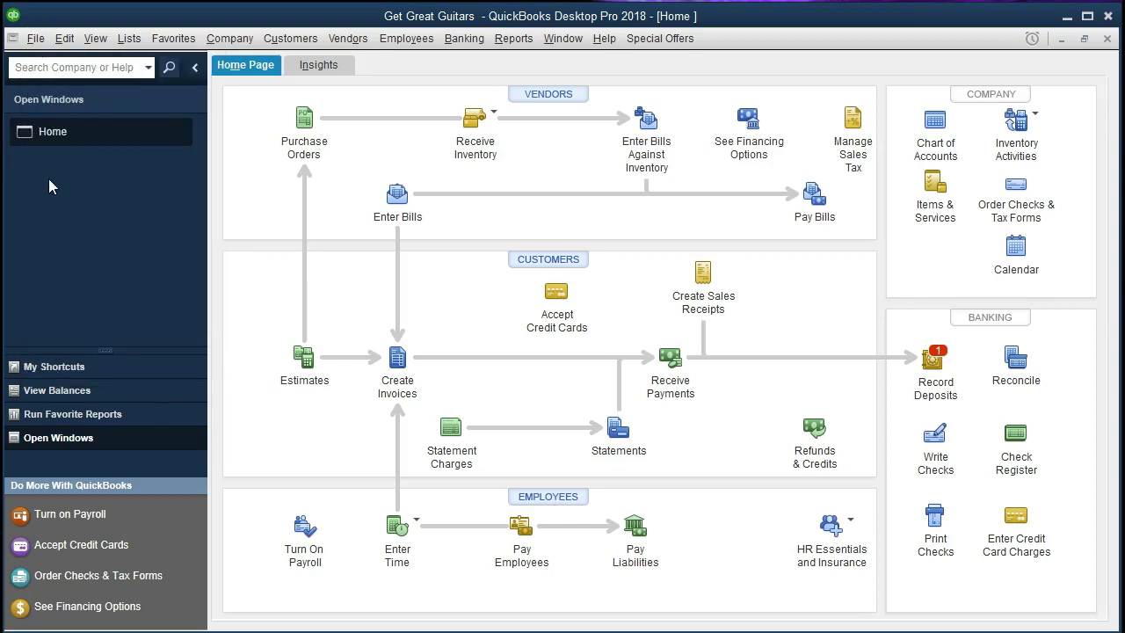
pyautogui.click(95, 38)
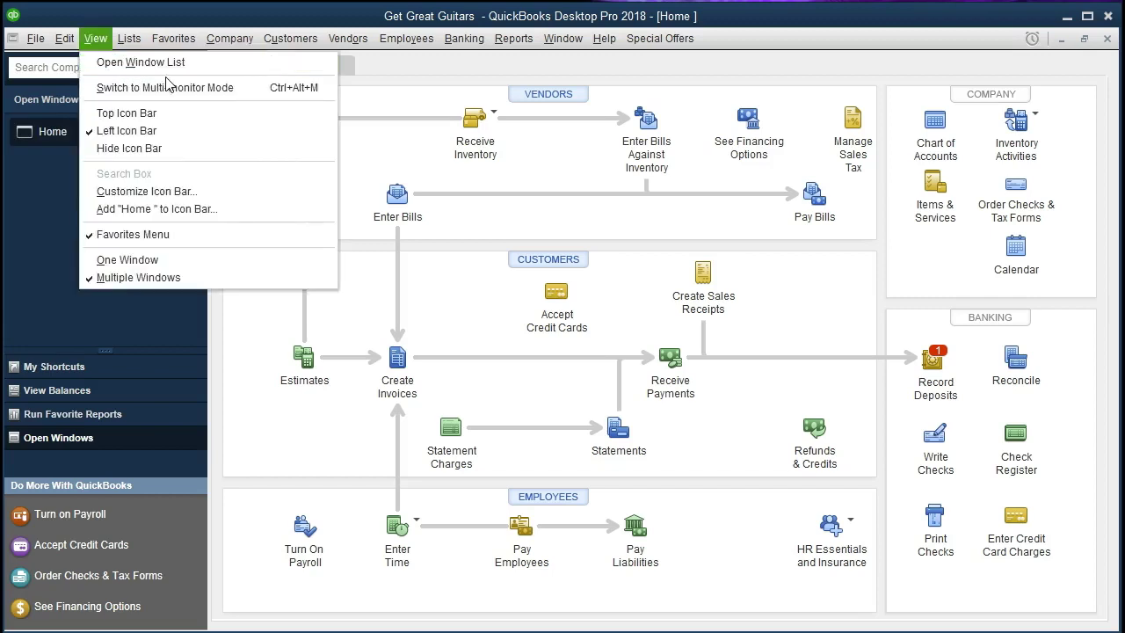
pyautogui.click(15, 202)
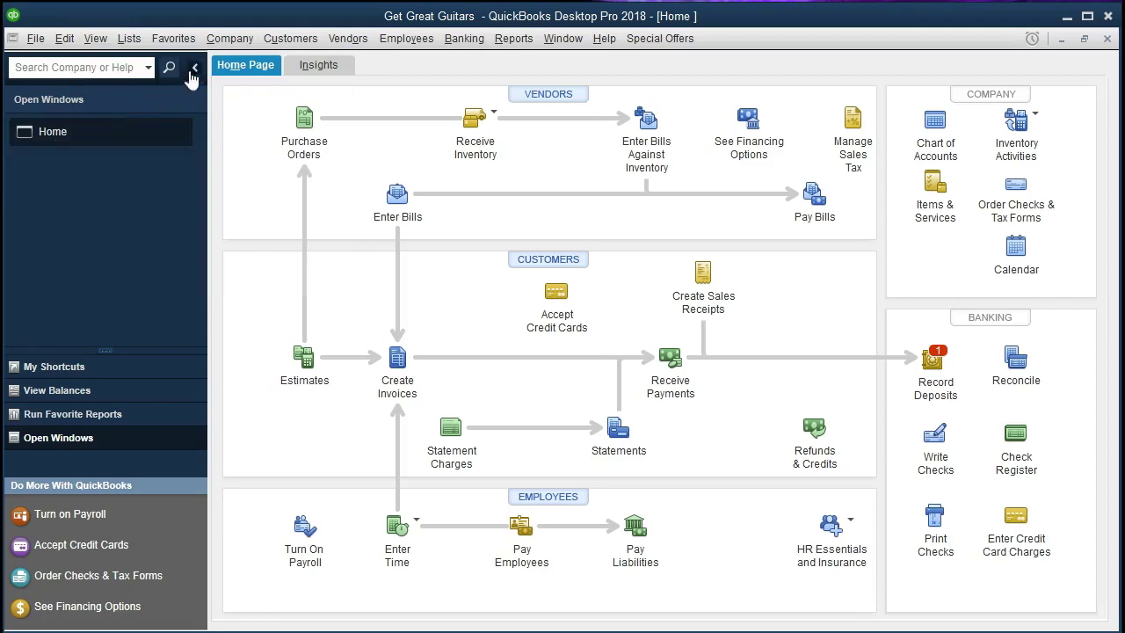
pyautogui.click(227, 40)
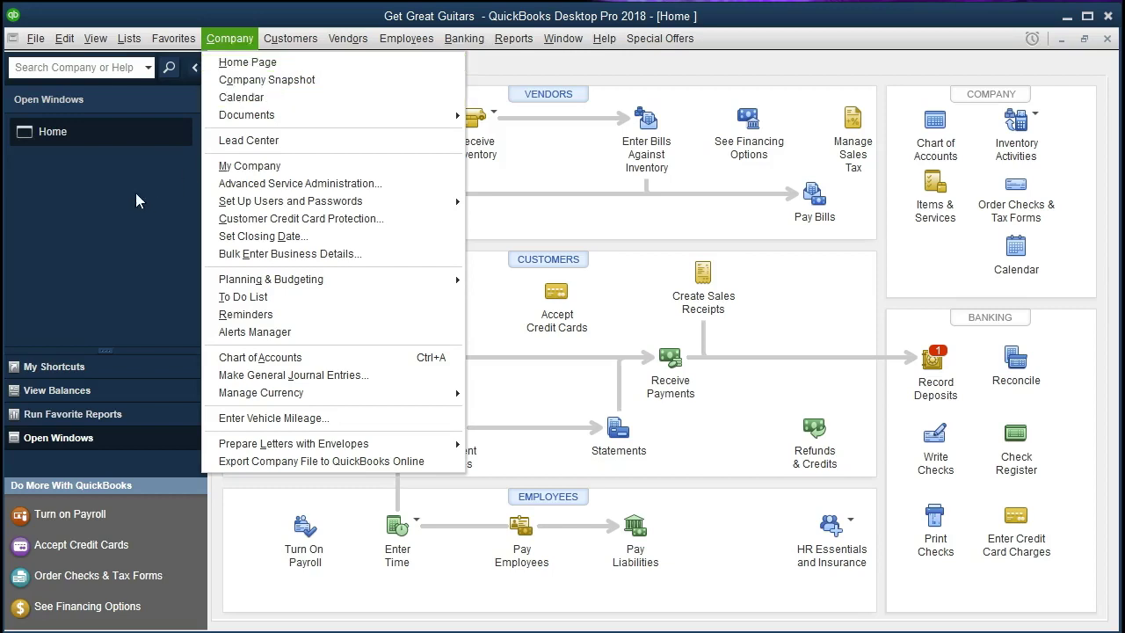
pyautogui.click(264, 62)
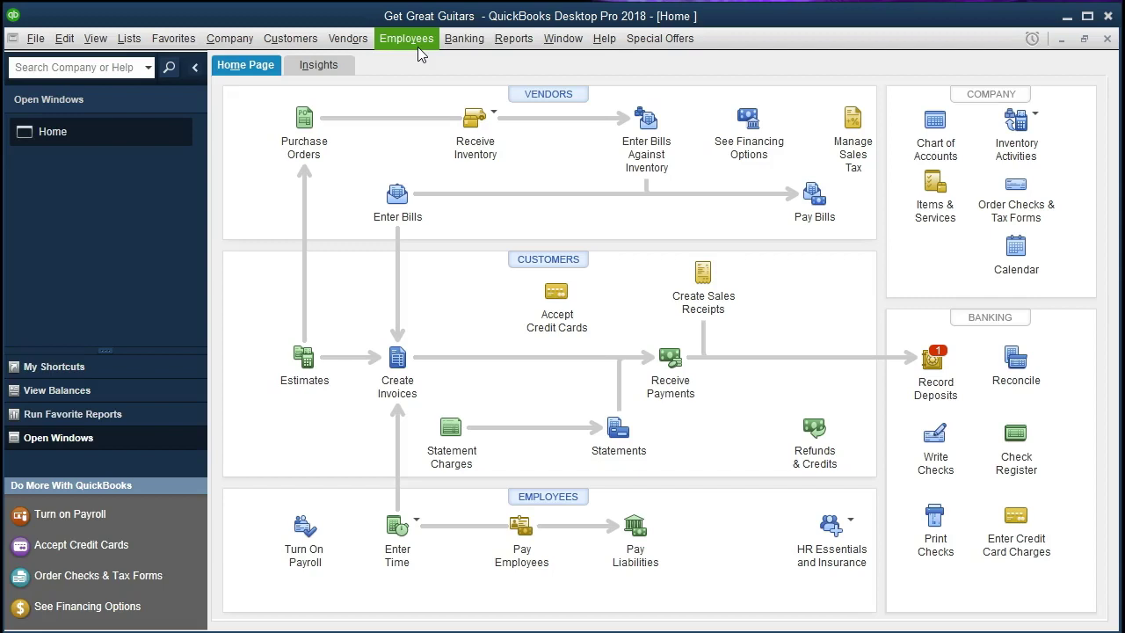
# - Open the Profit & Loss Standard report from the Company & Financial reports
pyautogui.click(508, 46)
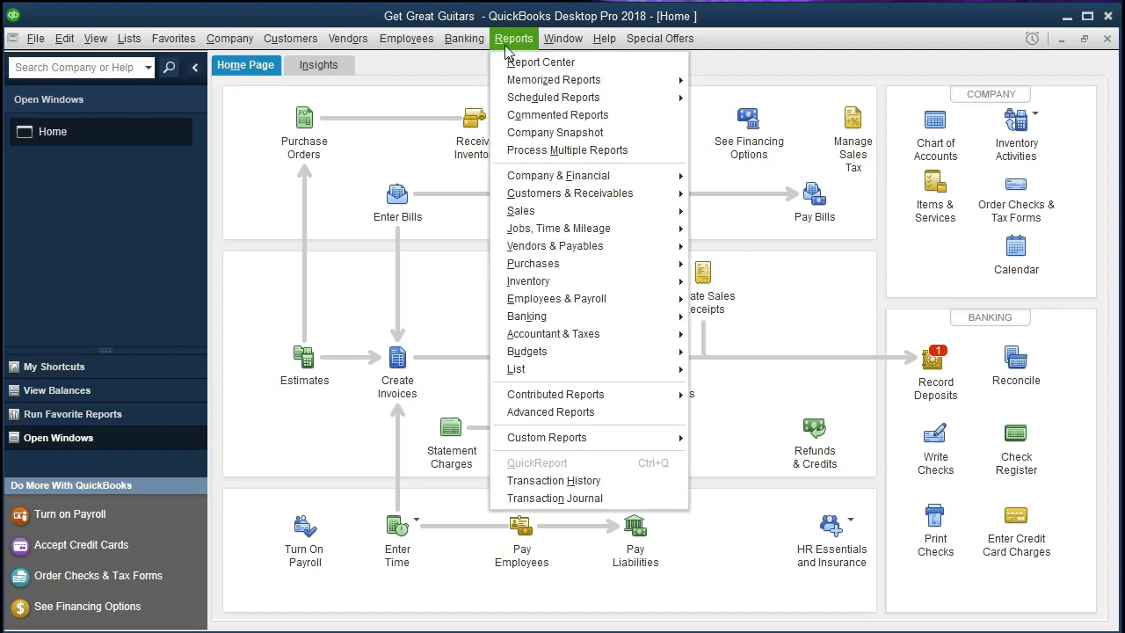
pyautogui.moveTo(621, 185)
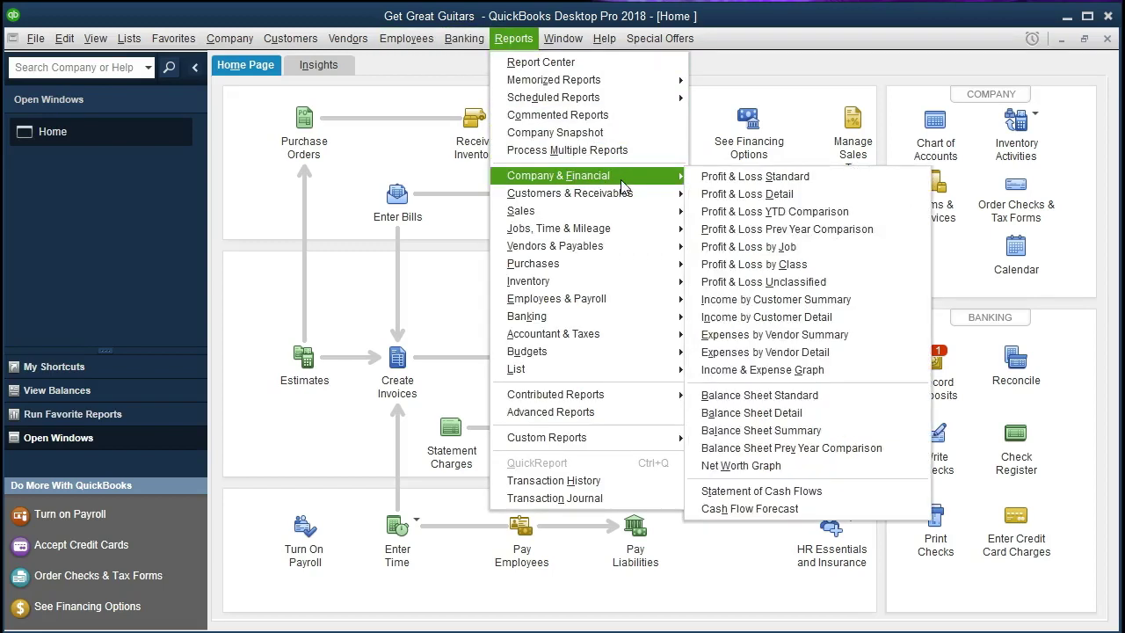
pyautogui.click(839, 185)
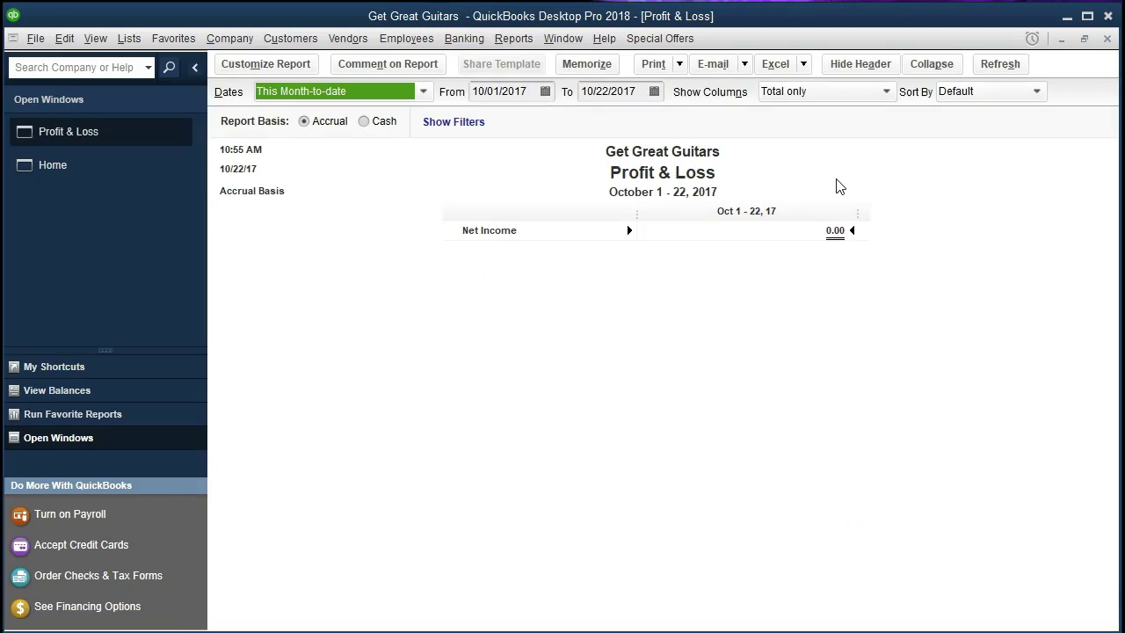
# - Set the Profit & Loss report's date range from 02/01/2021 to 02/28/2021 and review its income and expense lines
pyautogui.press('Tab')
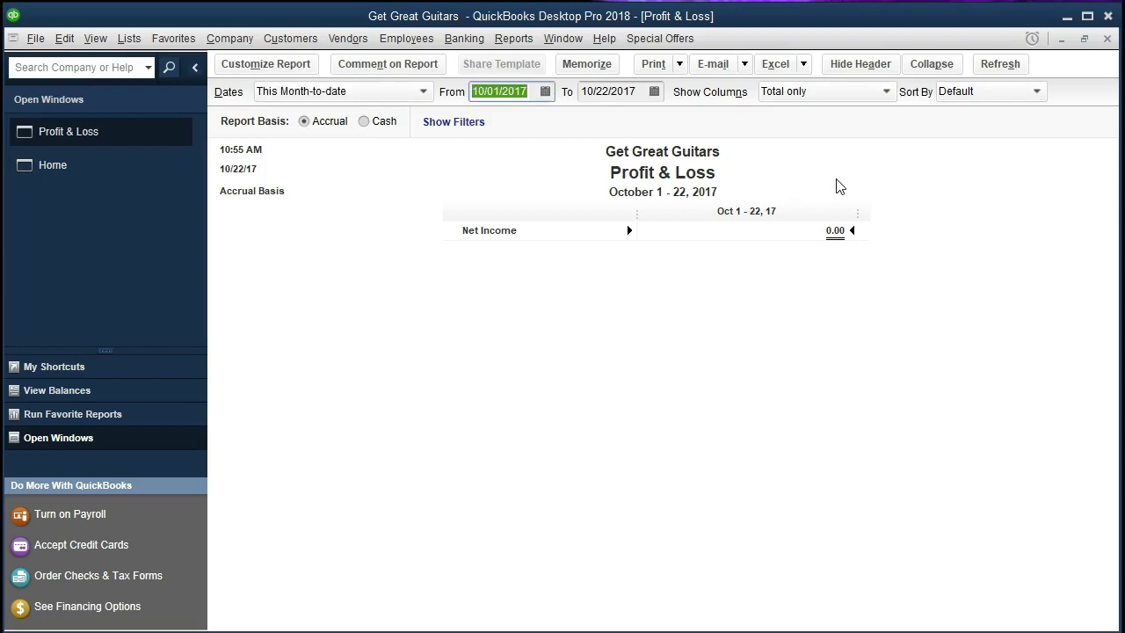
pyautogui.write('02/28/2021')
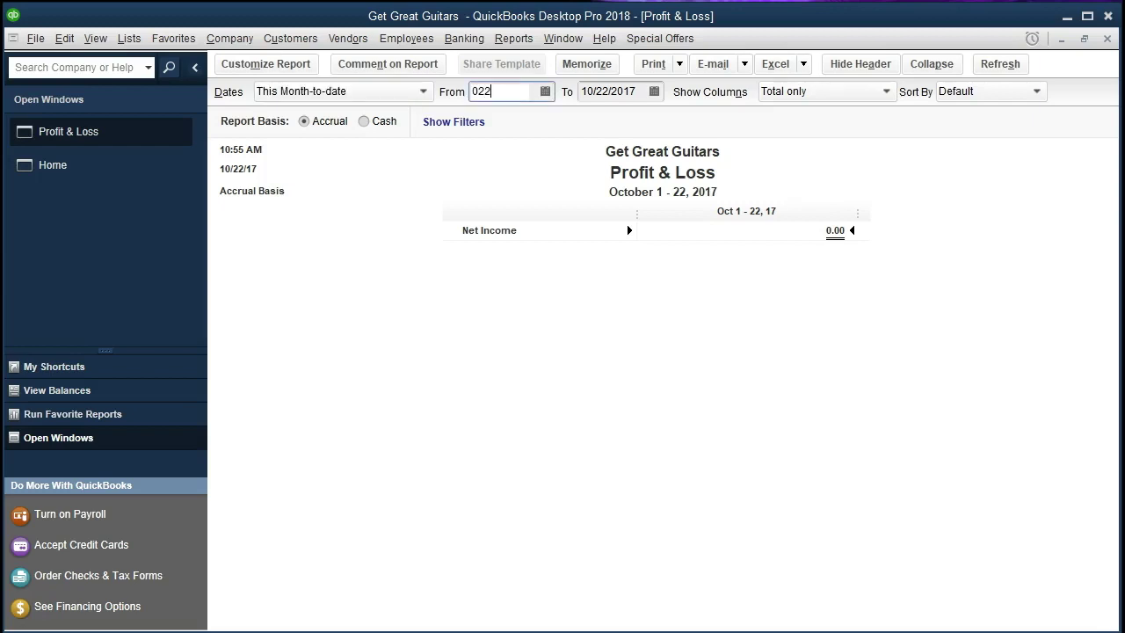
pyautogui.press('Tab')
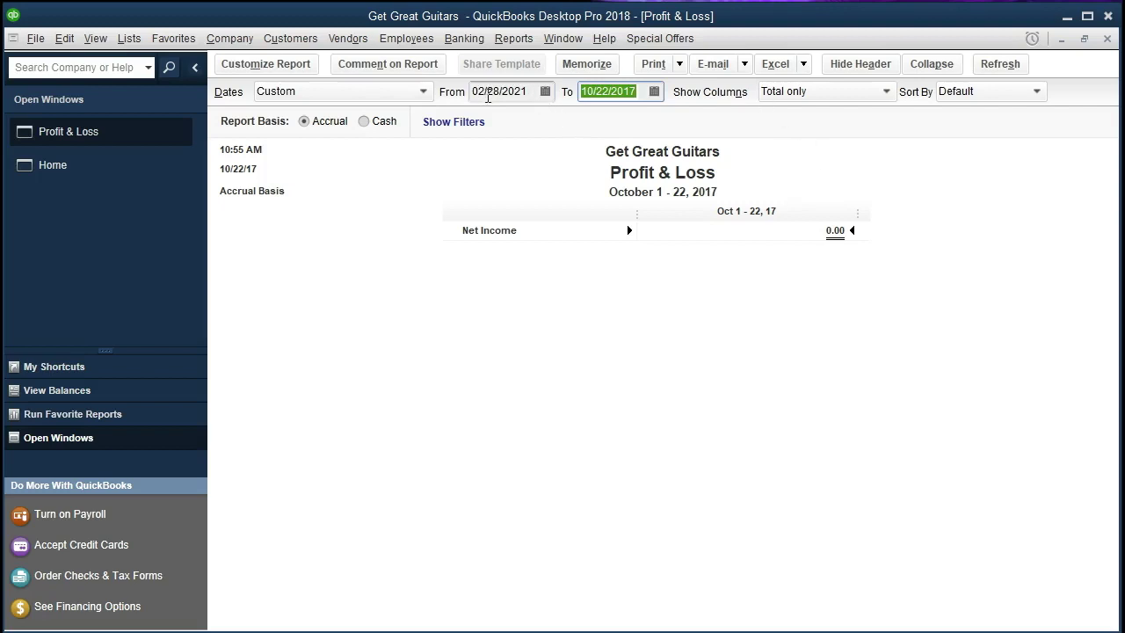
pyautogui.click(498, 93)
pyautogui.press('BackSpace')
pyautogui.press('BackSpace')
pyautogui.write('01')
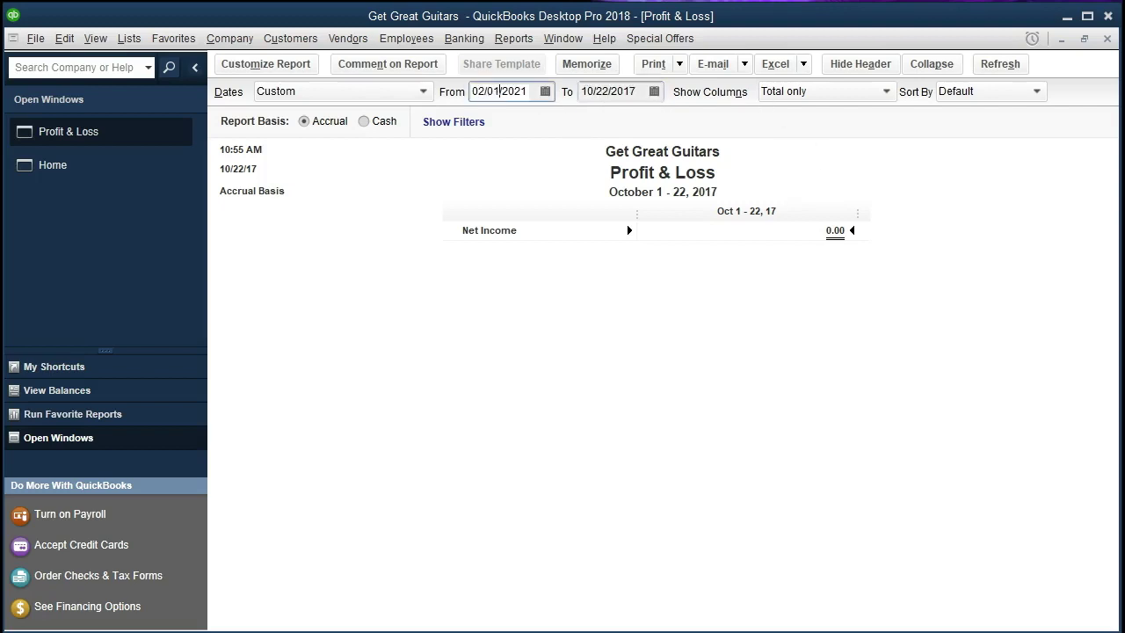
pyautogui.press('Tab')
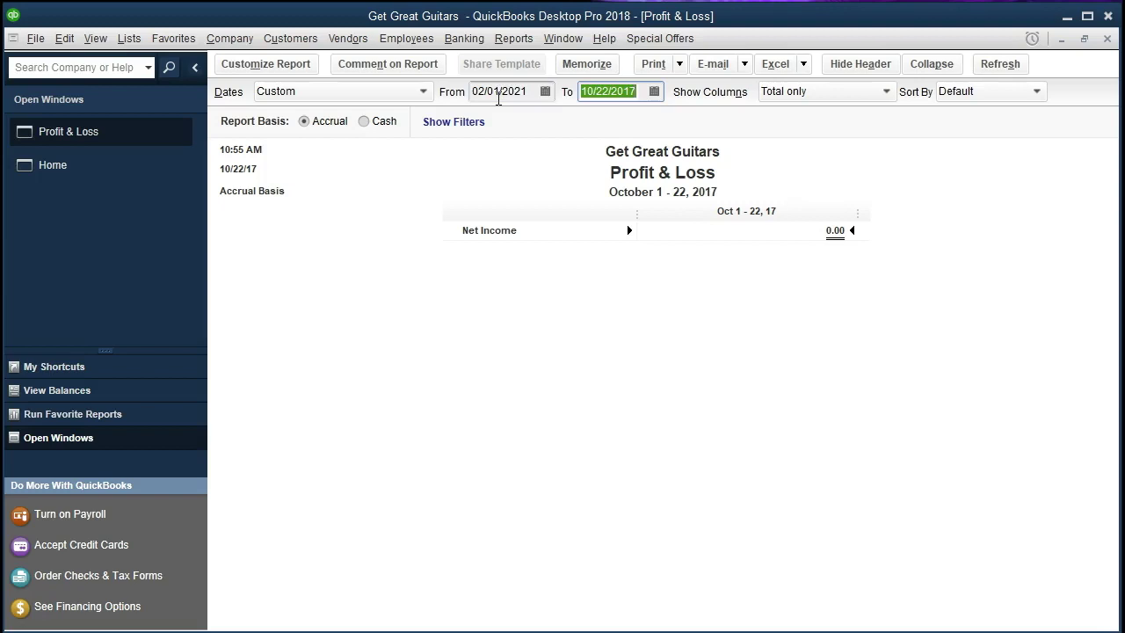
pyautogui.write('022821')
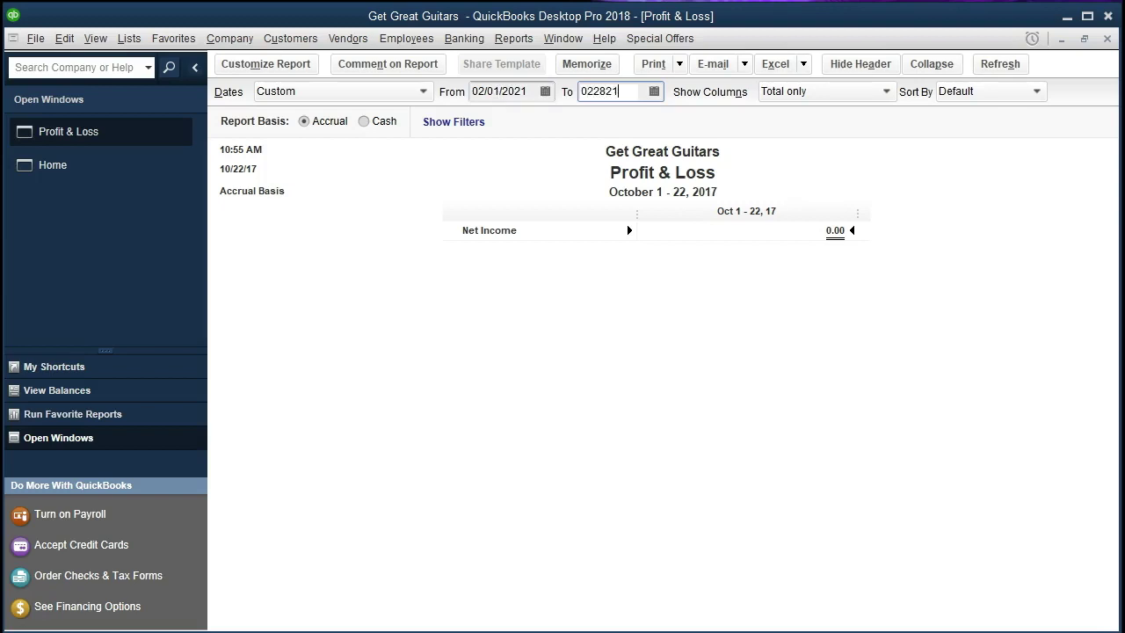
pyautogui.press('Tab')
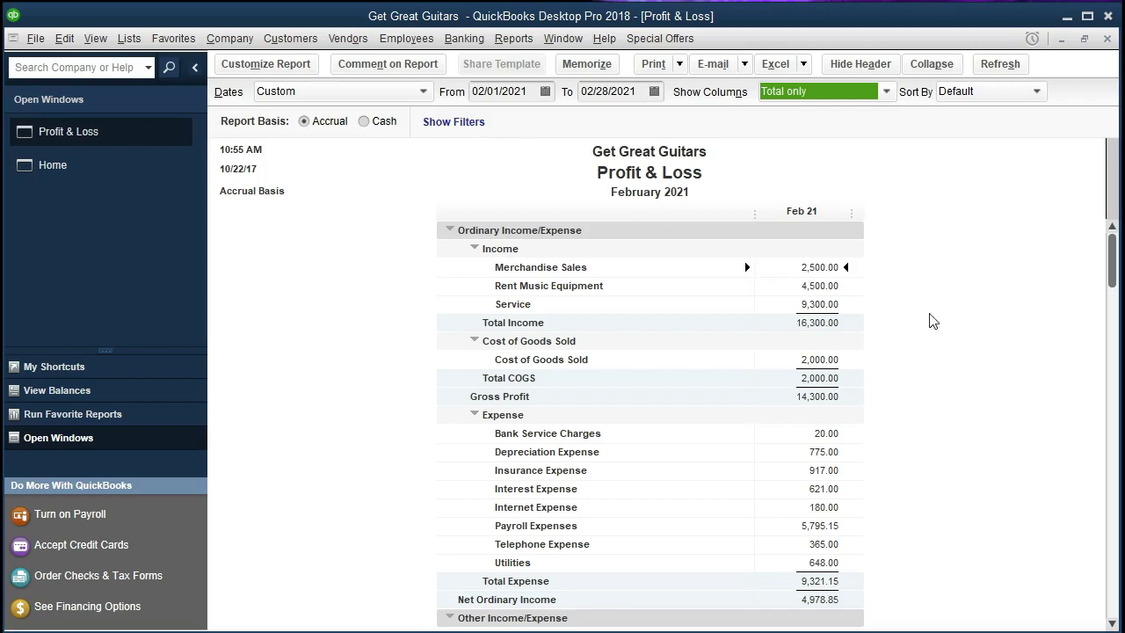
pyautogui.scroll(-2, 932, 320)
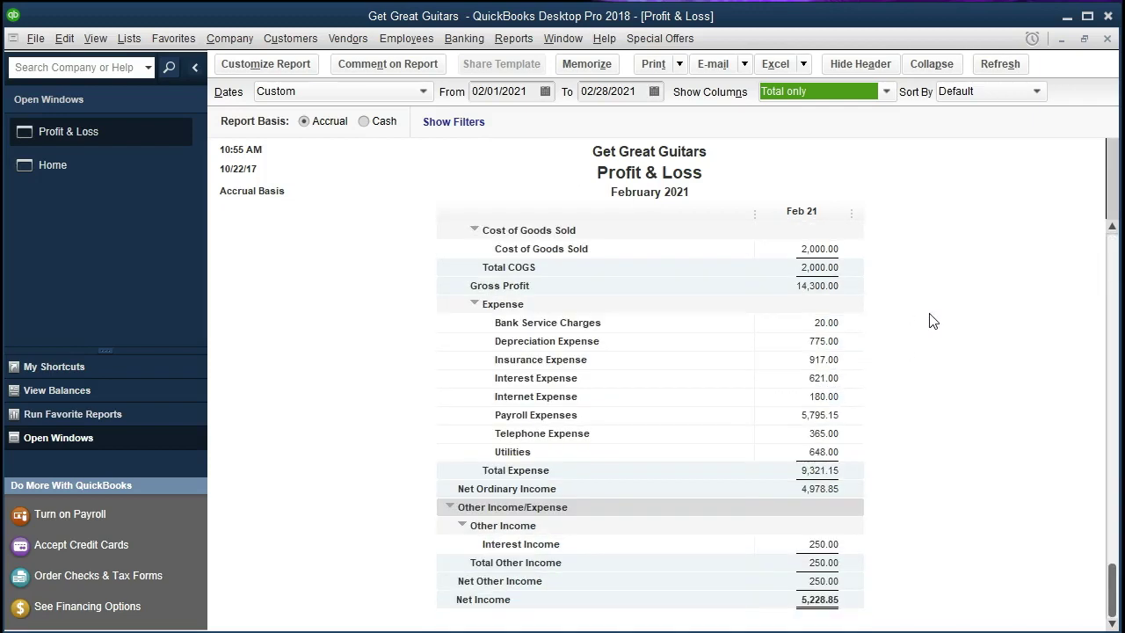
pyautogui.scroll(2, 933, 321)
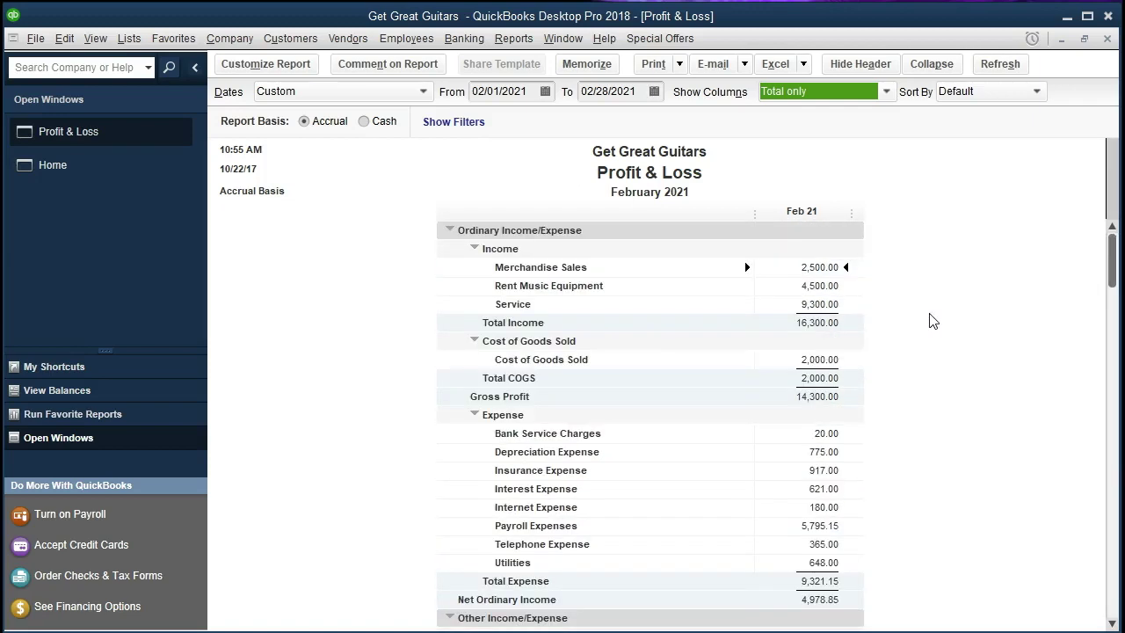
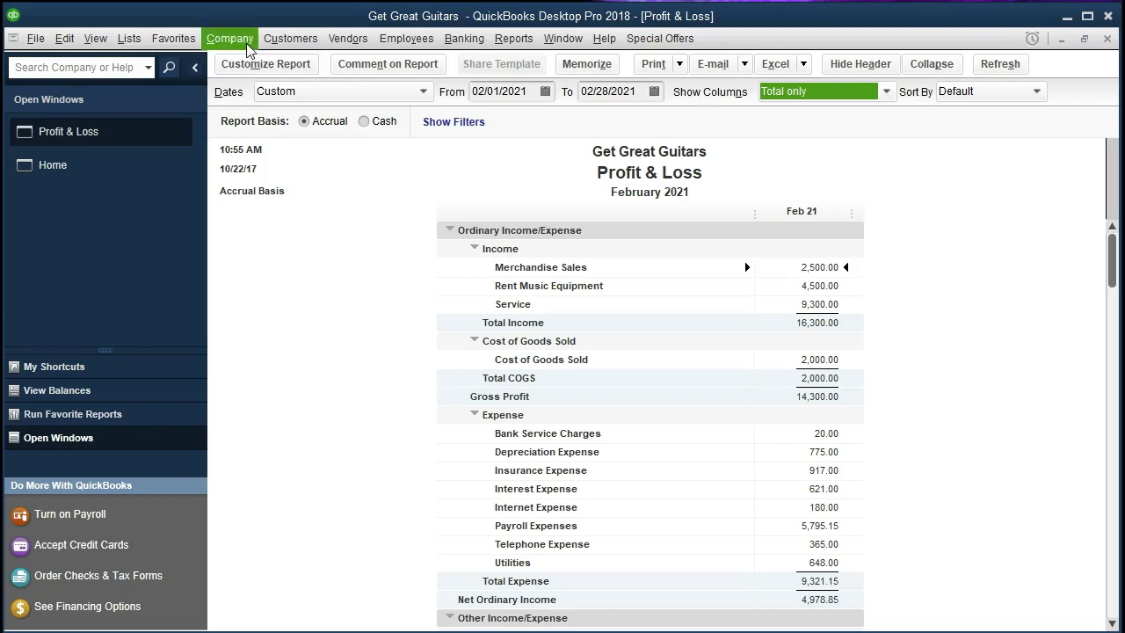
# - Create a new 2021 Profit and Loss budget from scratch with no additional criteria
pyautogui.click(230, 39)
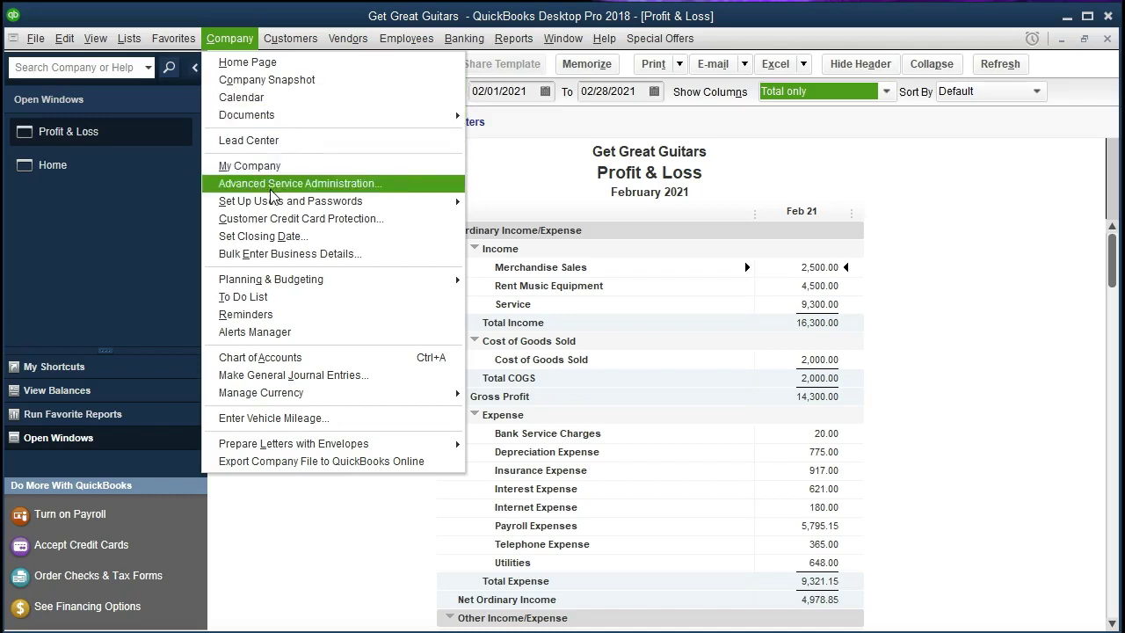
pyautogui.moveTo(277, 286)
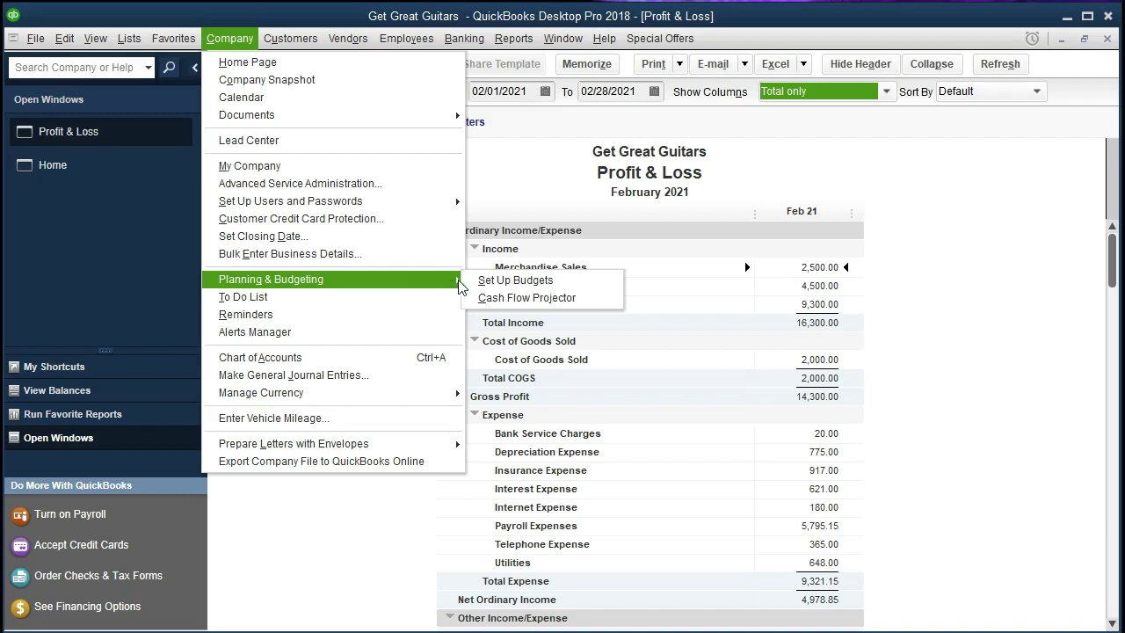
pyautogui.click(577, 282)
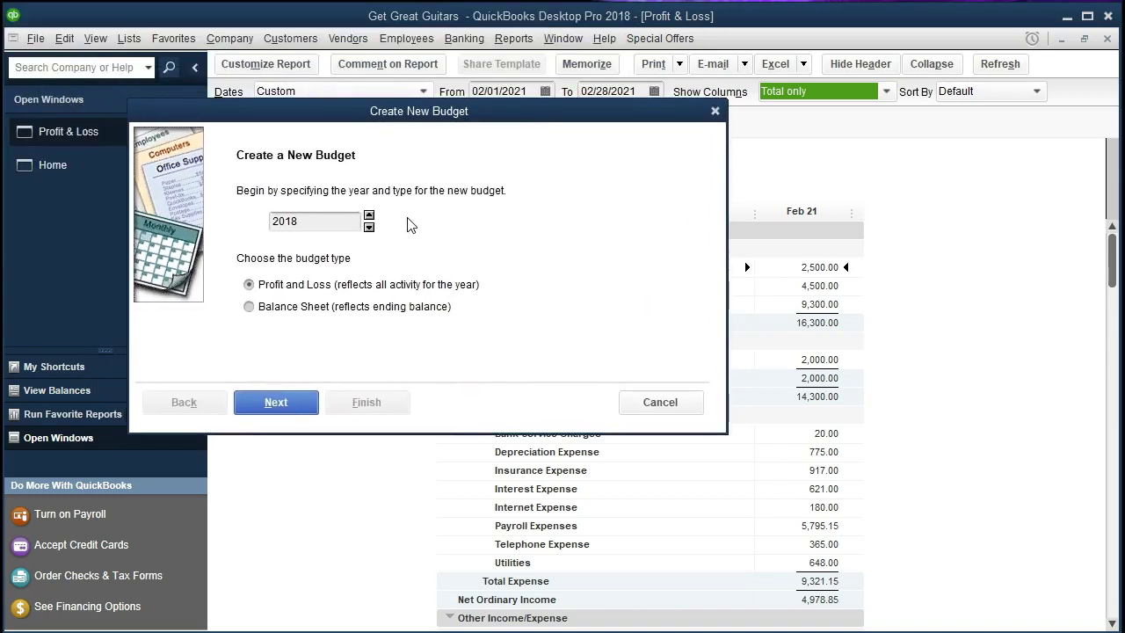
pyautogui.click(369, 215)
pyautogui.click(369, 215)
pyautogui.click(280, 410)
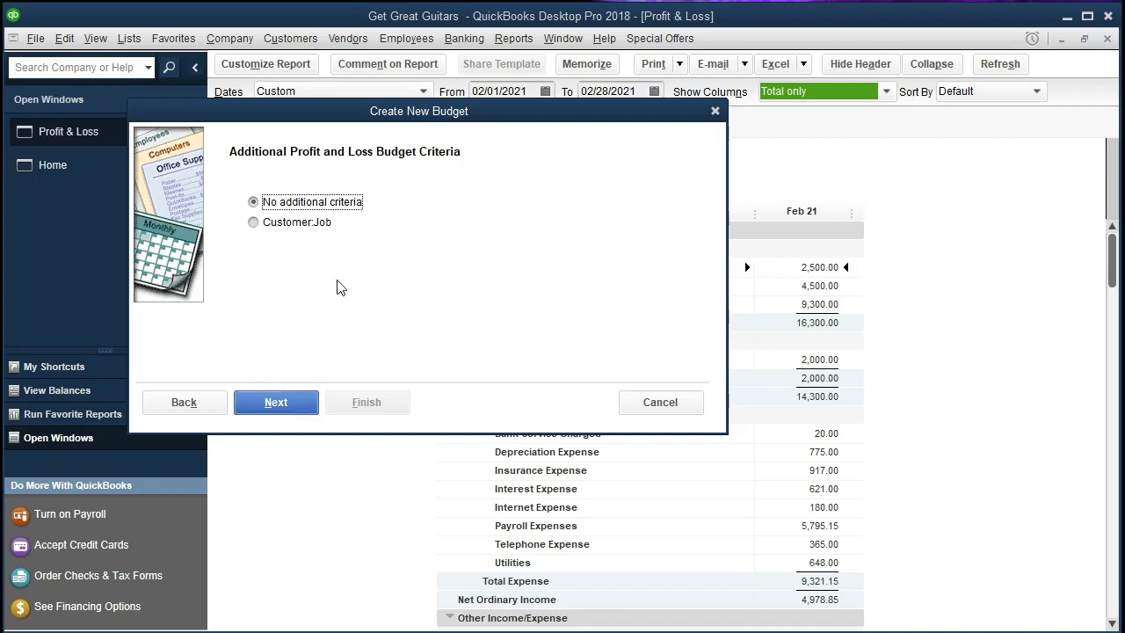
pyautogui.click(278, 409)
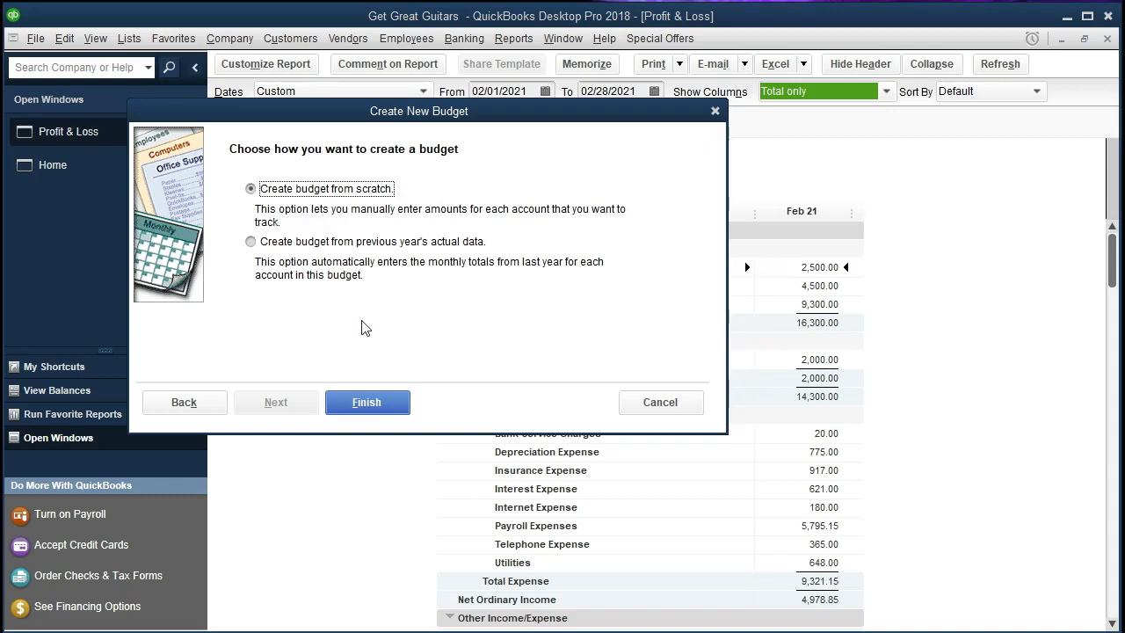
pyautogui.click(367, 402)
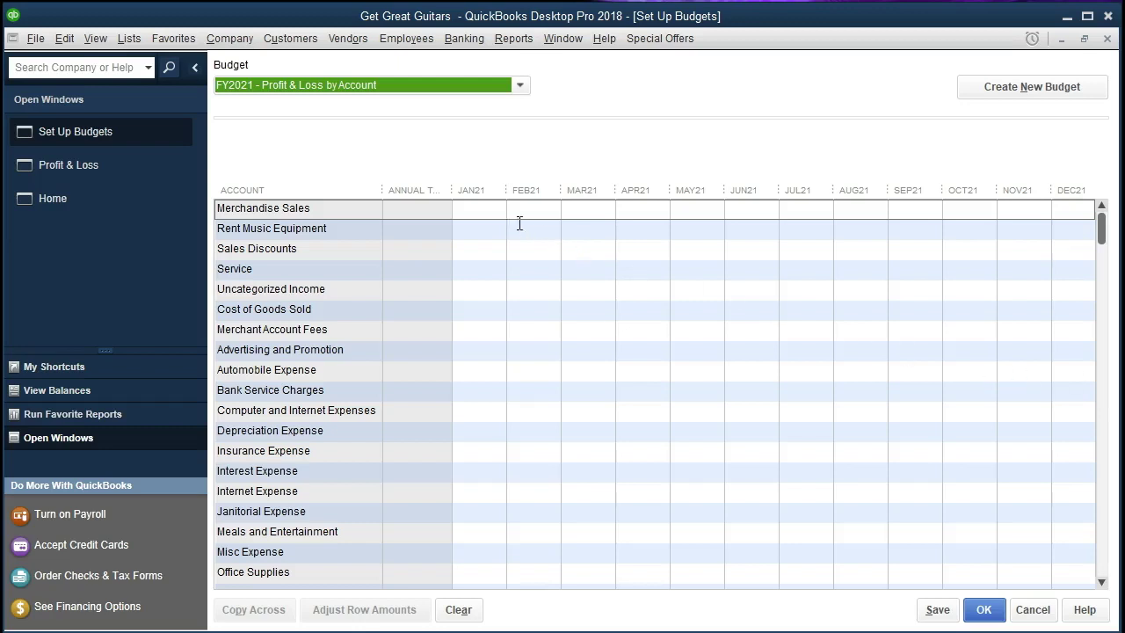
# - Consult the February 2021 Profit & Loss report and enter 500 as the Merchandise Sales budget for January 2021
pyautogui.click(493, 212)
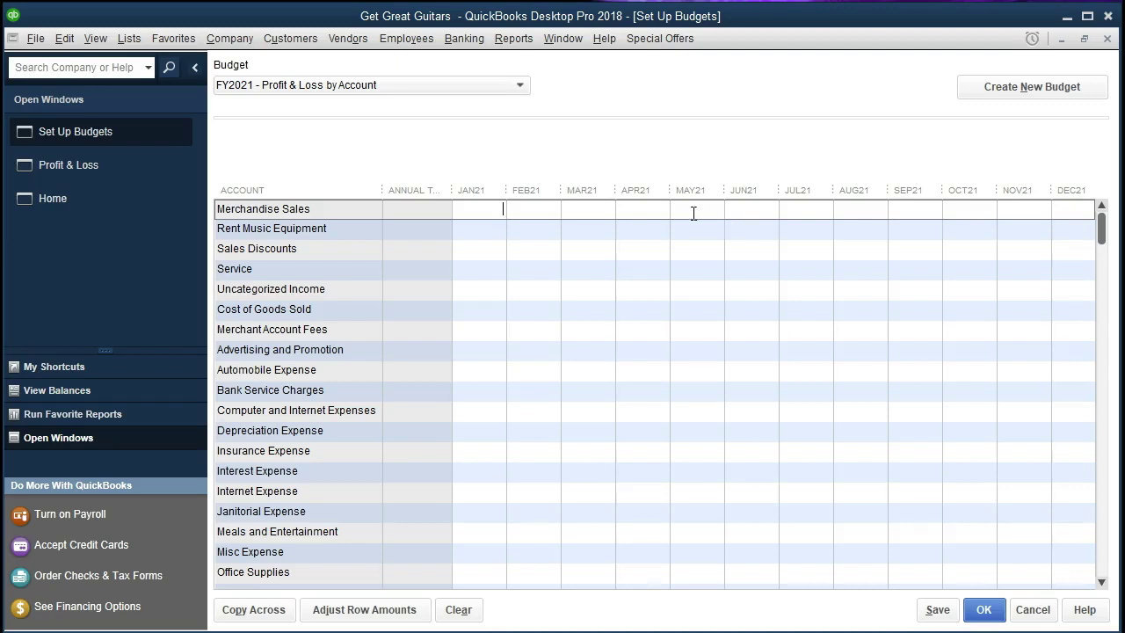
pyautogui.click(596, 215)
pyautogui.click(110, 172)
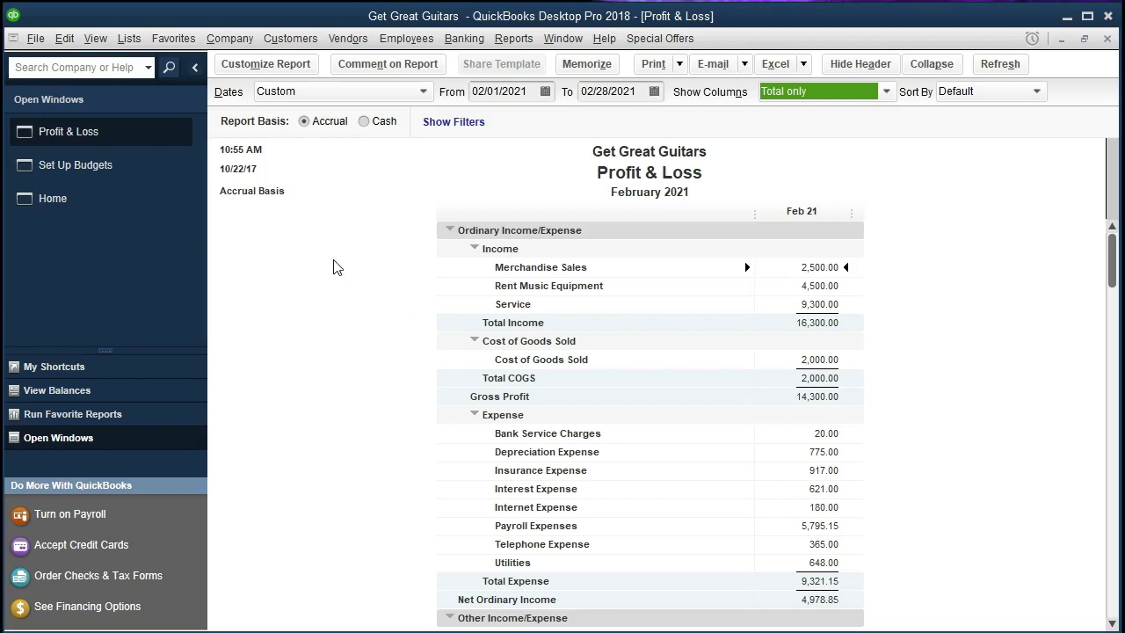
pyautogui.click(120, 169)
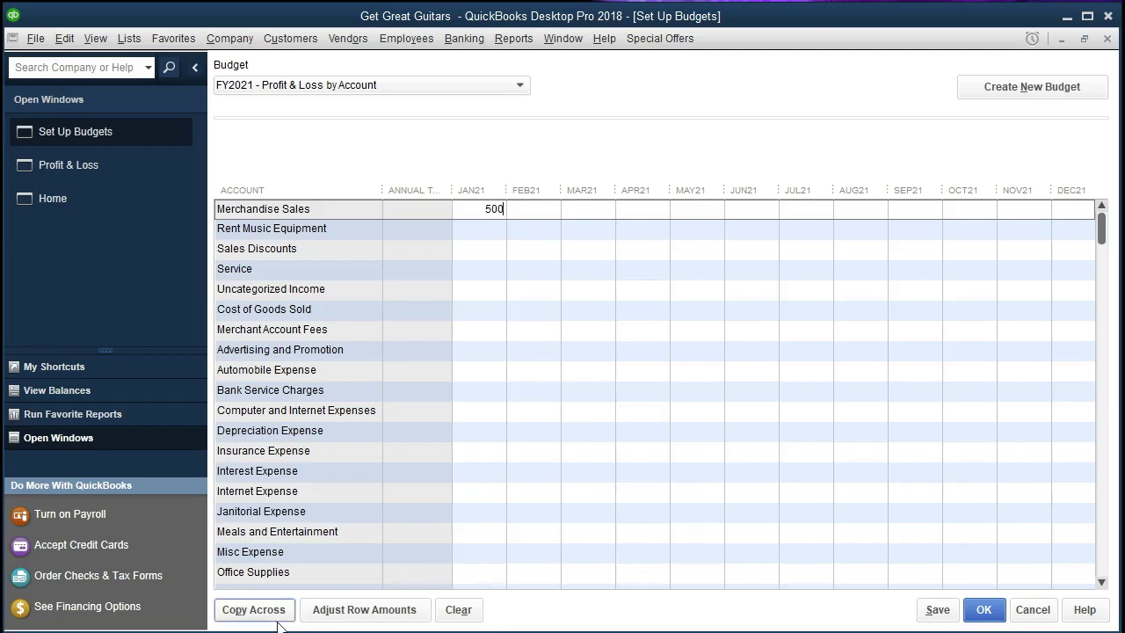
# - Adjust the Merchandise Sales row from the currently selected month, increasing each remaining monthly amount by 15% with compounding enabled
pyautogui.click(370, 609)
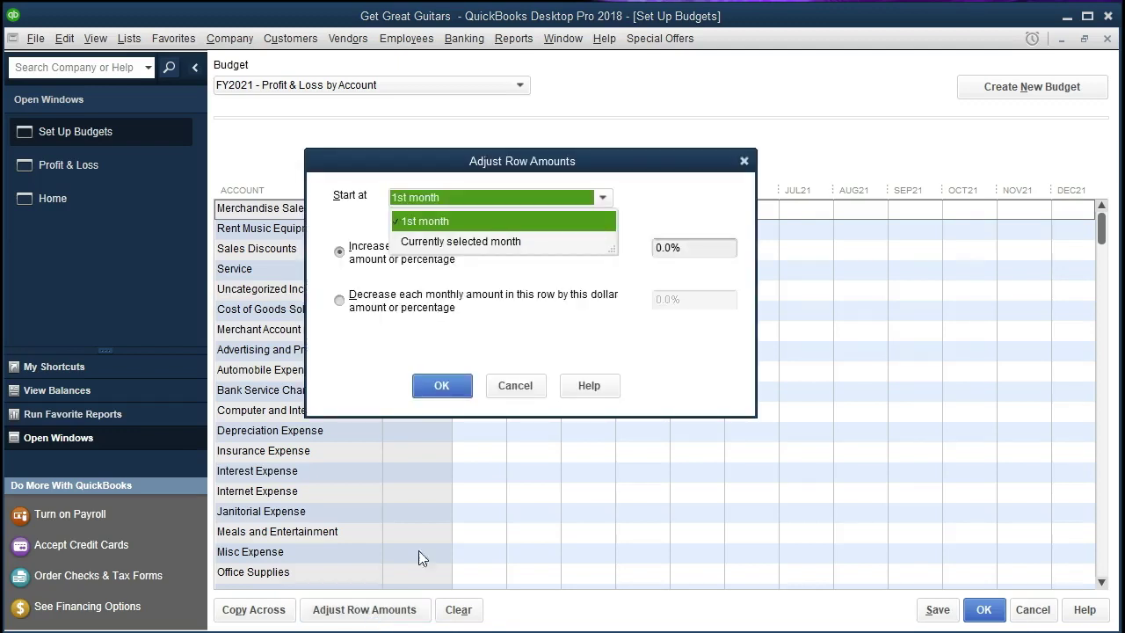
pyautogui.click(602, 174)
pyautogui.moveTo(603, 174); pyautogui.dragTo(645, 268)
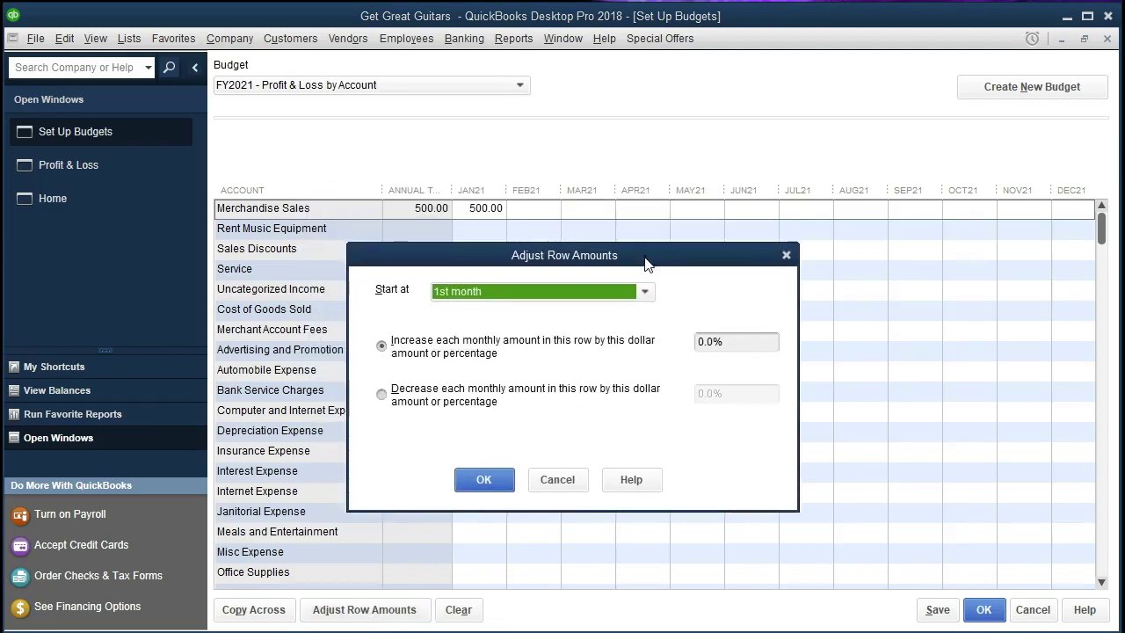
pyautogui.click(645, 294)
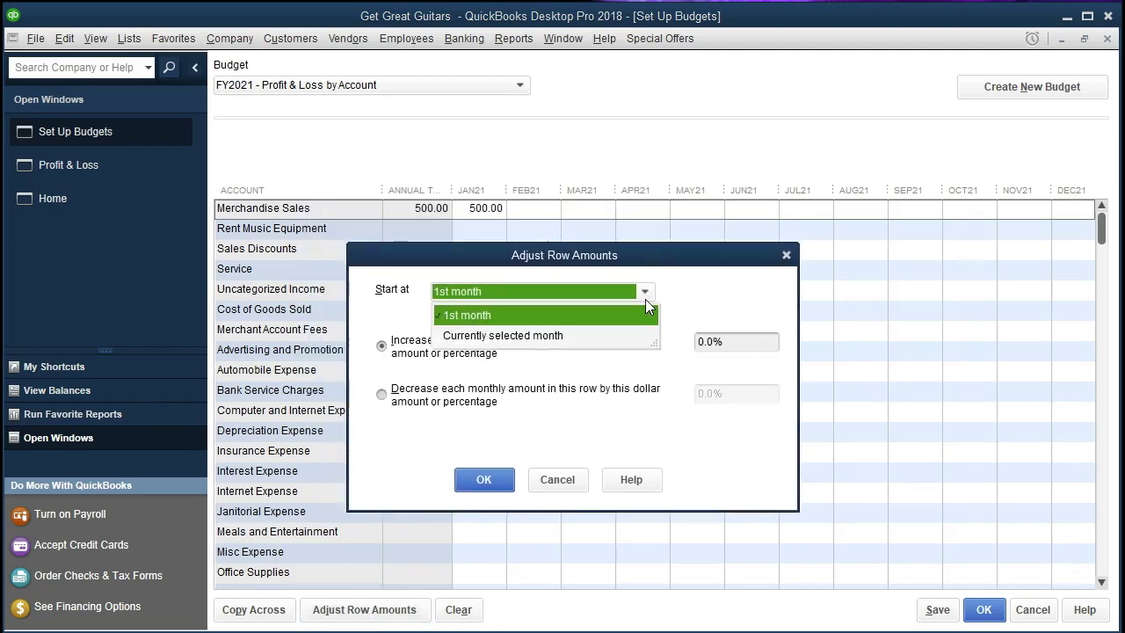
pyautogui.click(562, 336)
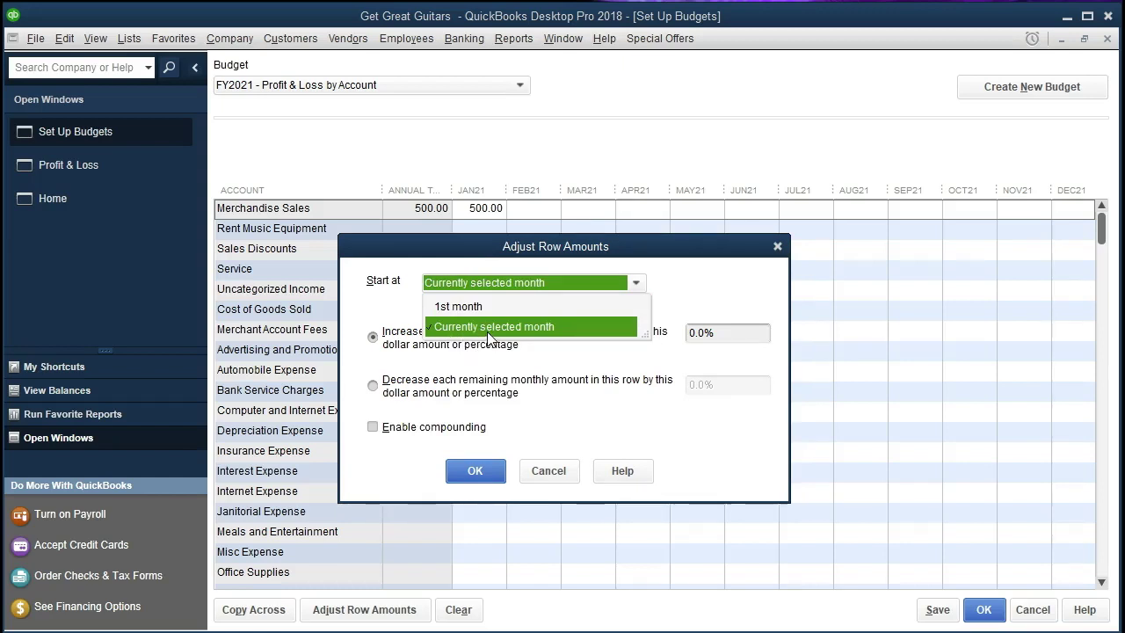
pyautogui.click(488, 328)
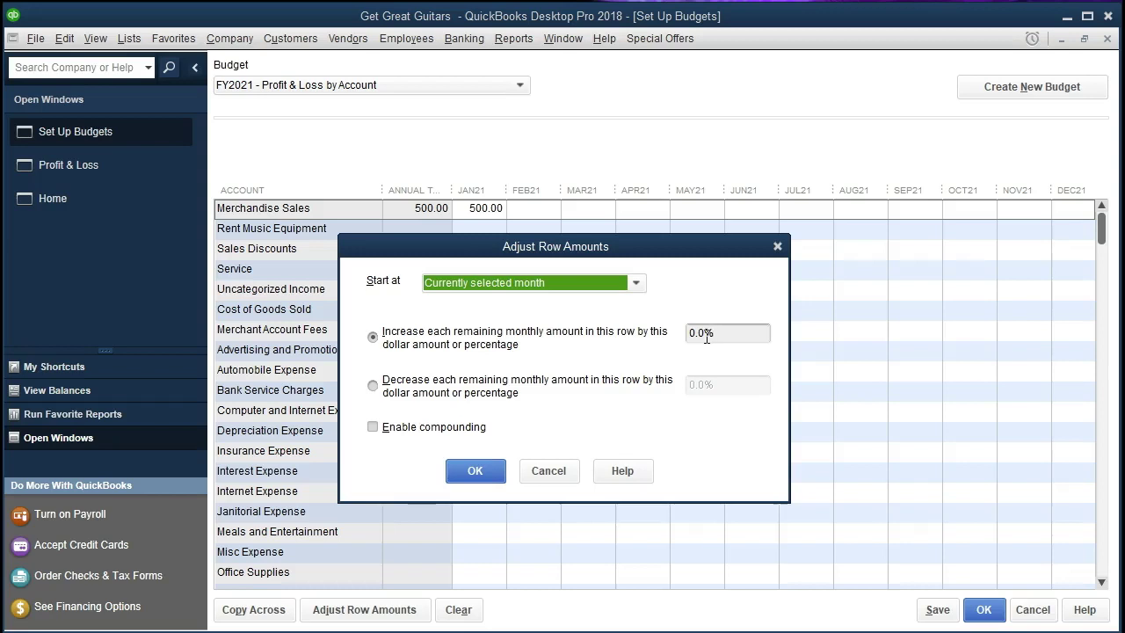
pyautogui.moveTo(707, 333); pyautogui.dragTo(668, 343)
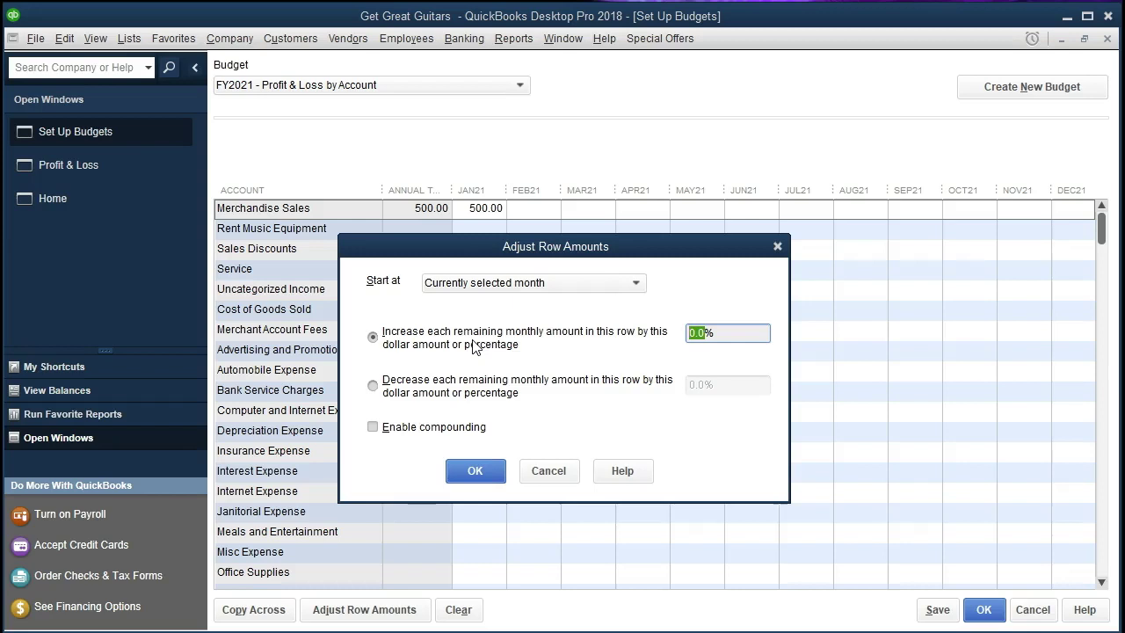
pyautogui.write('15')
pyautogui.click(373, 427)
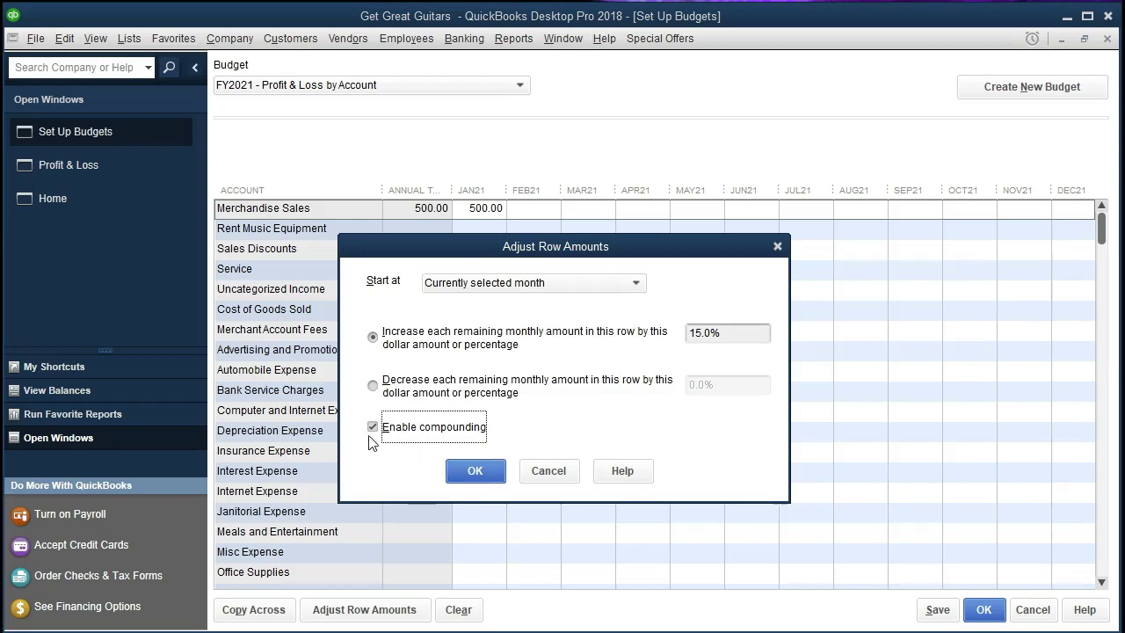
pyautogui.click(475, 471)
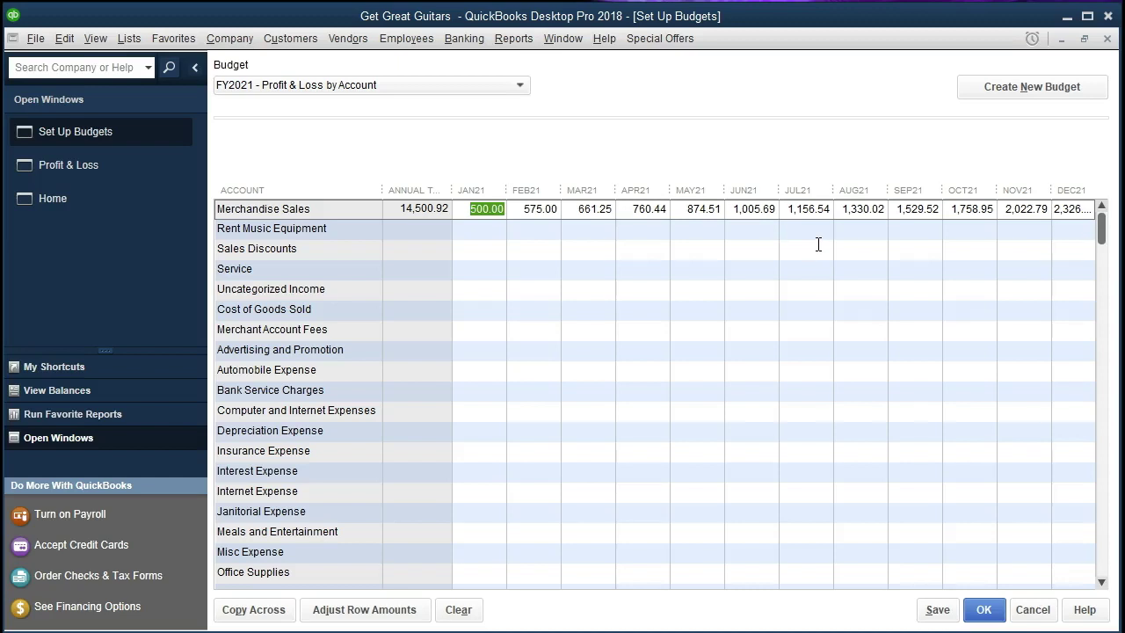
# - Budget 1000 for Rent Music Equipment in January 2021 and increase each remaining month by a compounding 1000 dollars
pyautogui.click(479, 227)
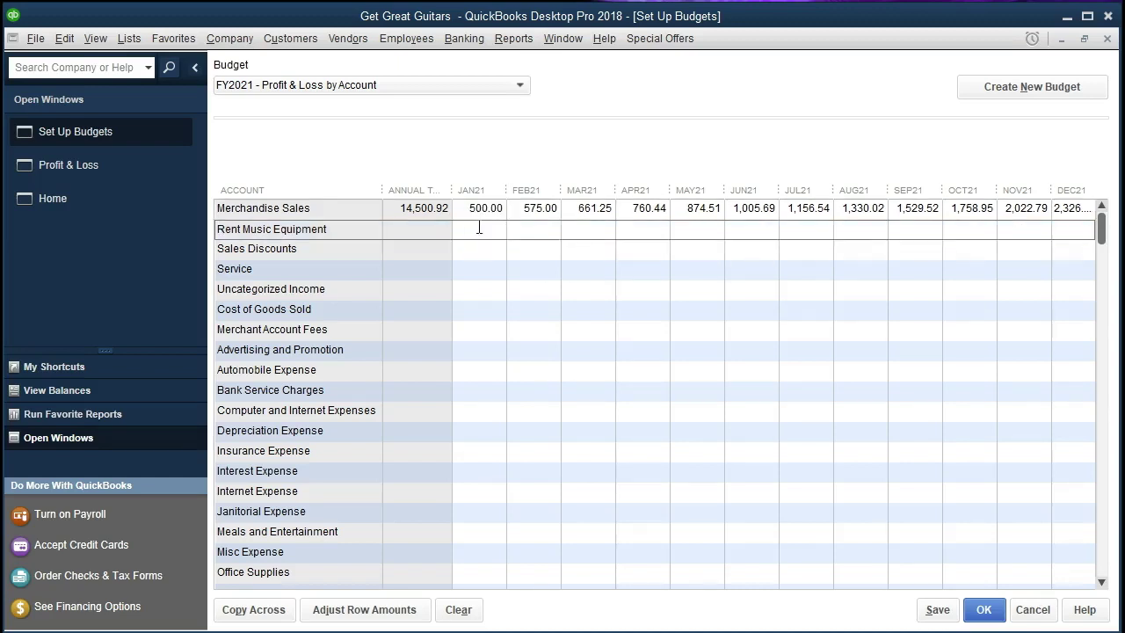
pyautogui.write('1000')
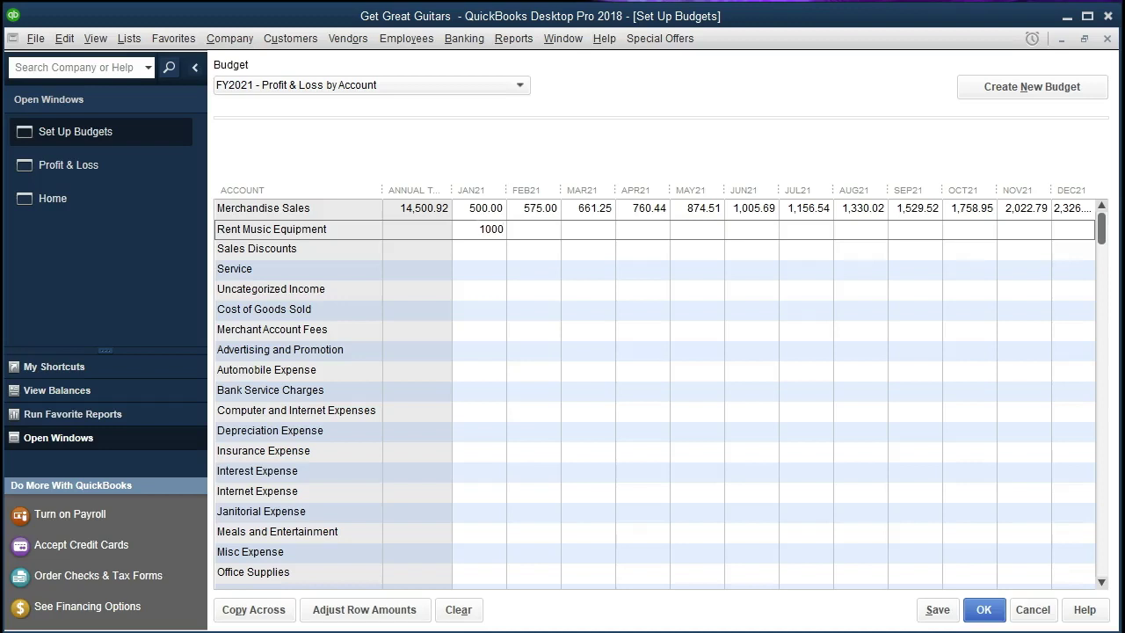
pyautogui.click(344, 609)
pyautogui.hotkey('alt', 'Down')
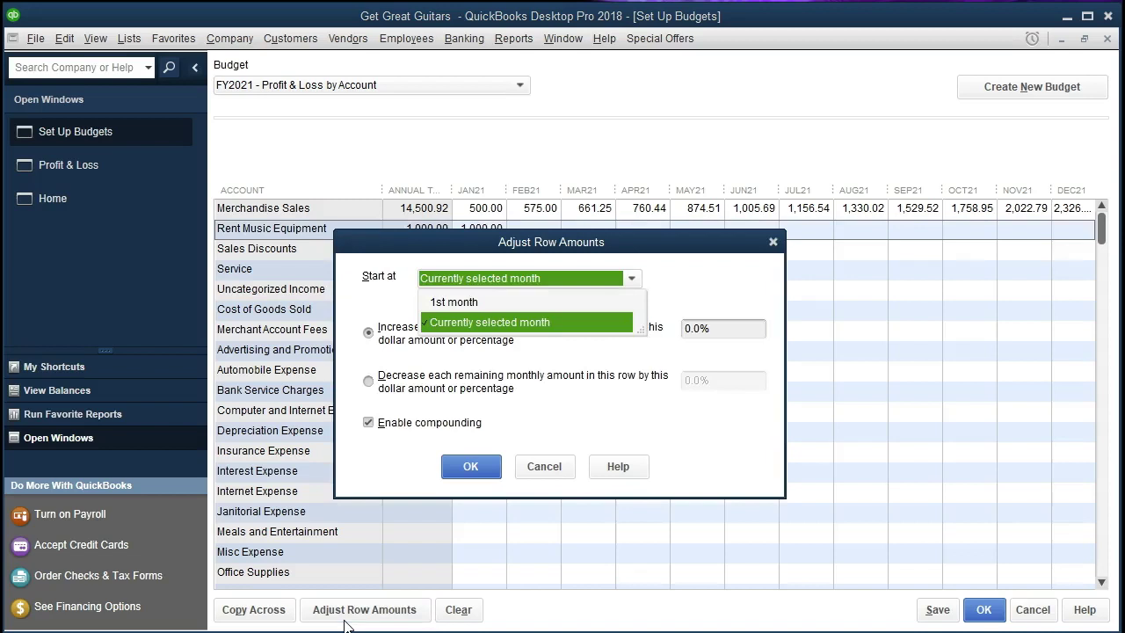
pyautogui.click(495, 348)
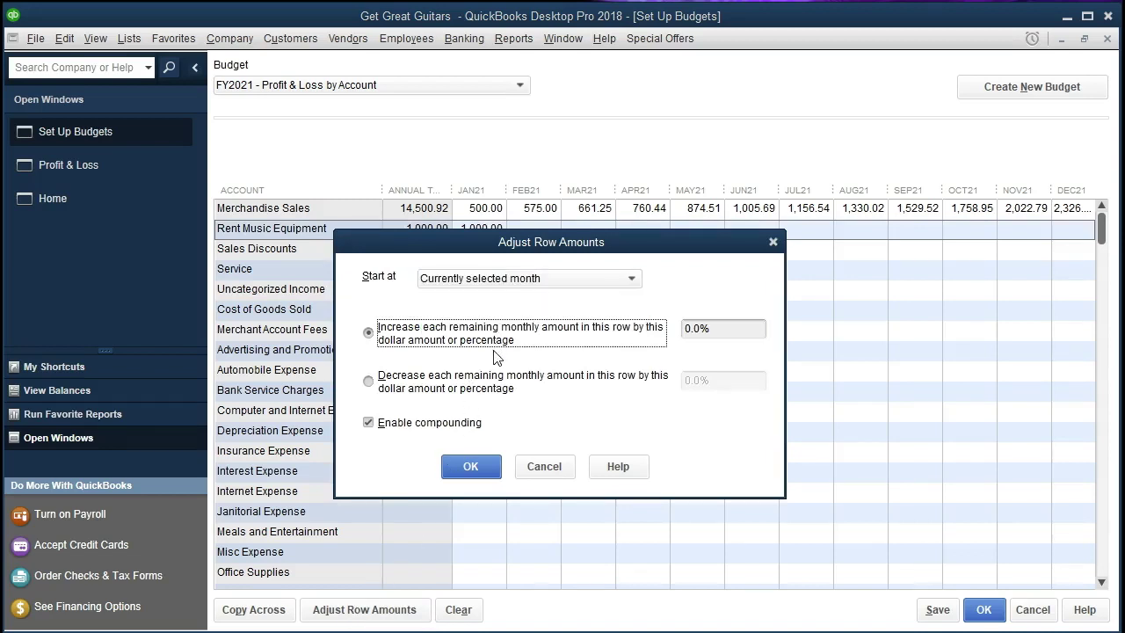
pyautogui.click(742, 328)
pyautogui.press('BackSpace')
pyautogui.press('BackSpace')
pyautogui.press('BackSpace')
pyautogui.press('BackSpace')
pyautogui.write('1000')
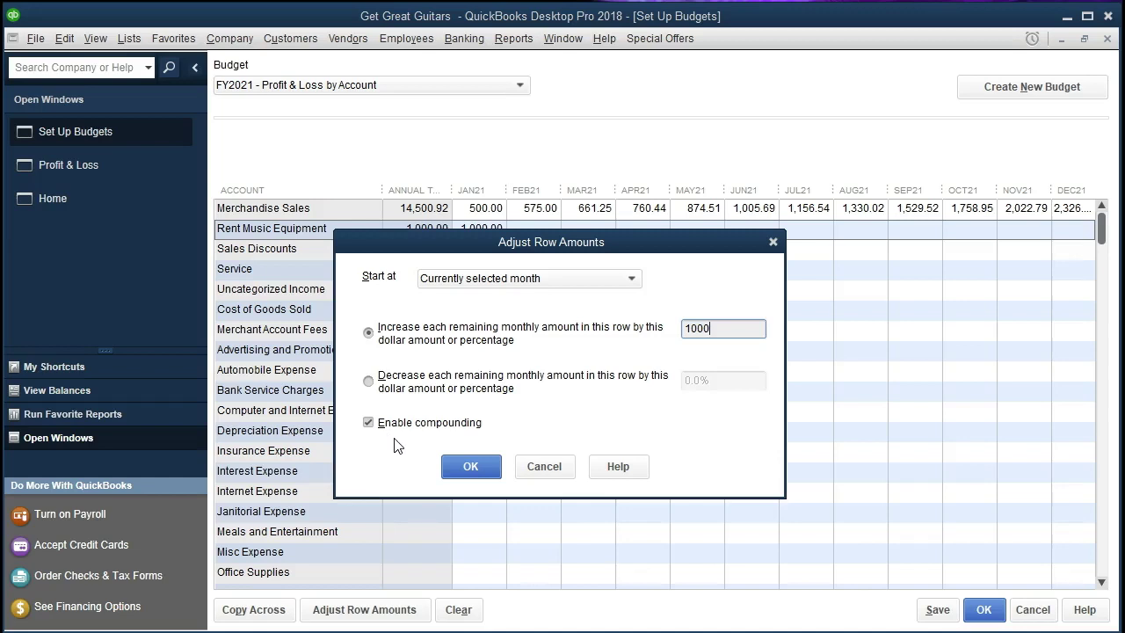
pyautogui.click(458, 474)
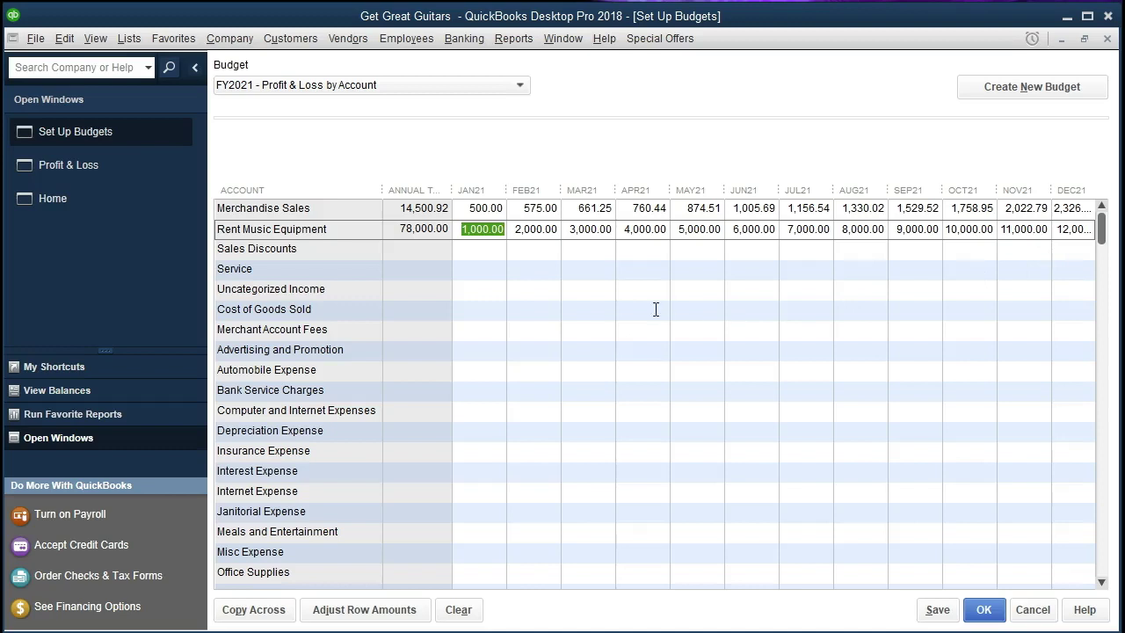
# - Budget 2500 for Service in January 2021 and increase each remaining month by a compounding 500 dollars
pyautogui.click(482, 252)
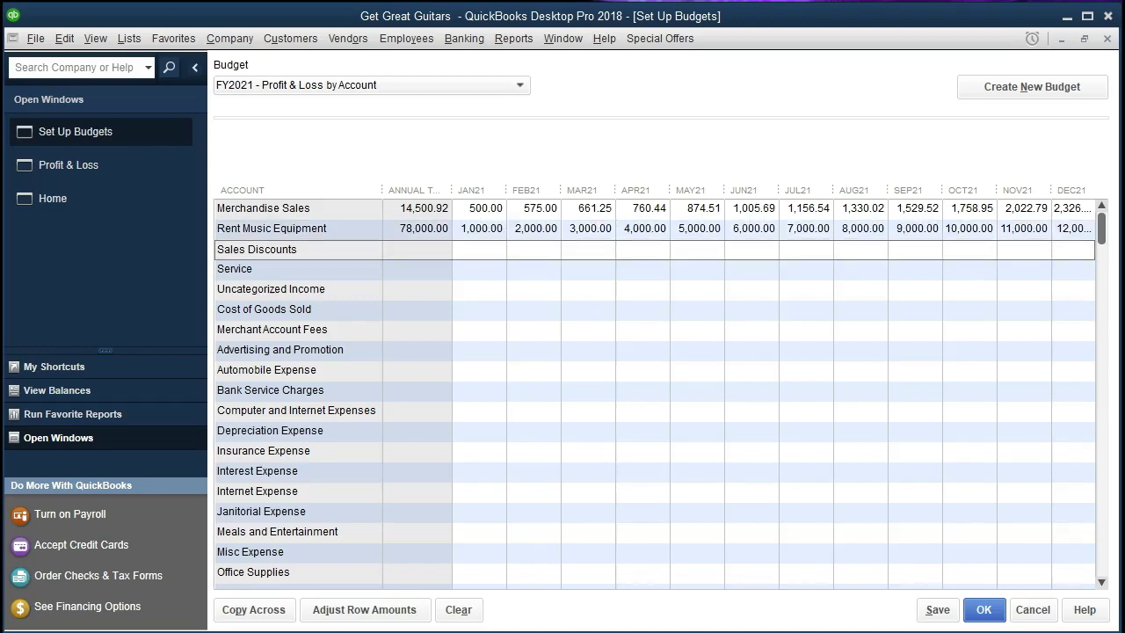
pyautogui.click(466, 272)
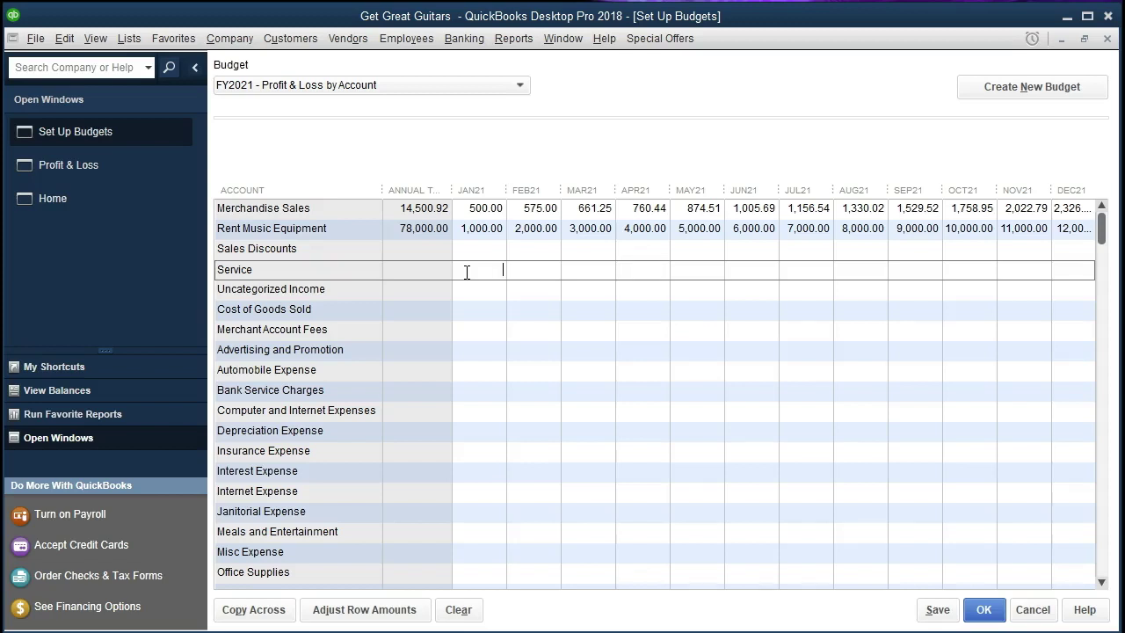
pyautogui.write('2500')
pyautogui.click(395, 620)
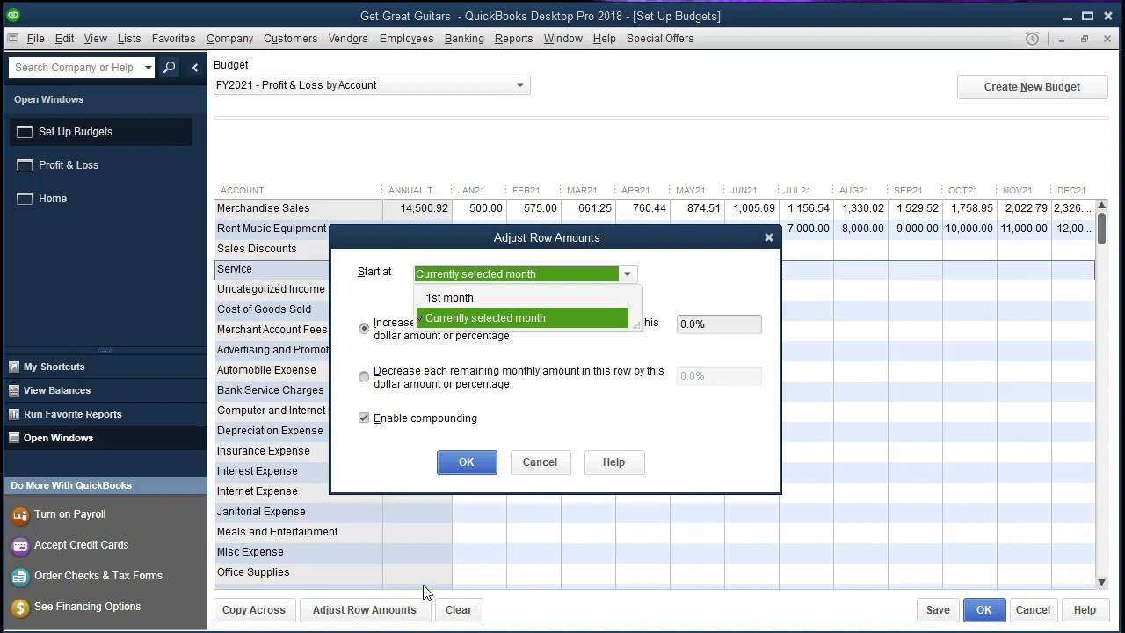
pyautogui.click(563, 369)
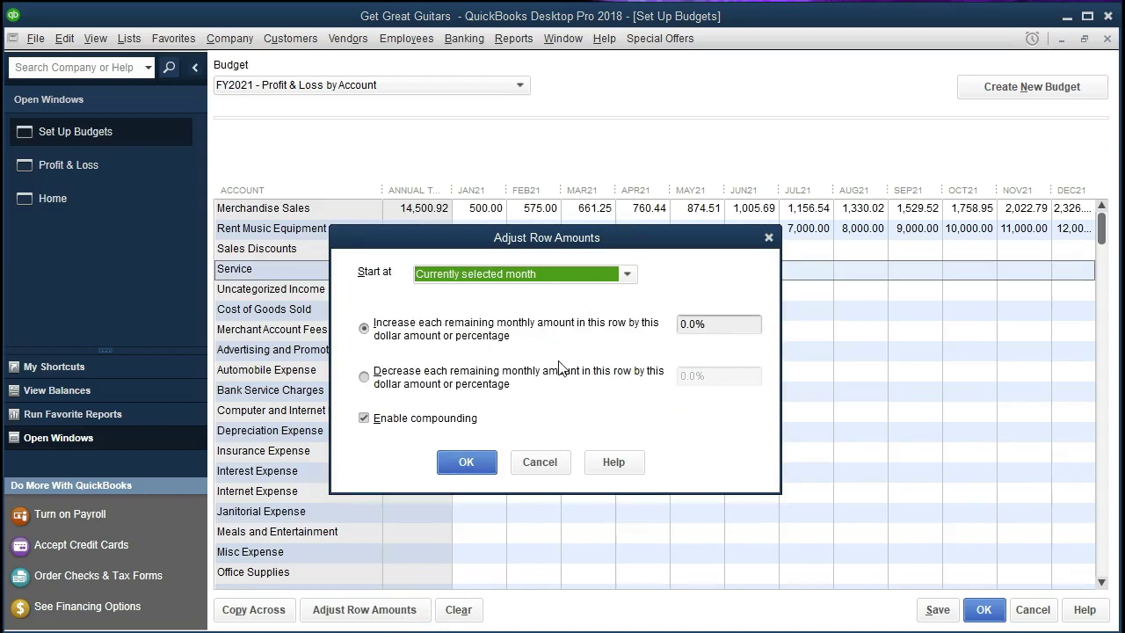
pyautogui.click(739, 324)
pyautogui.write('500')
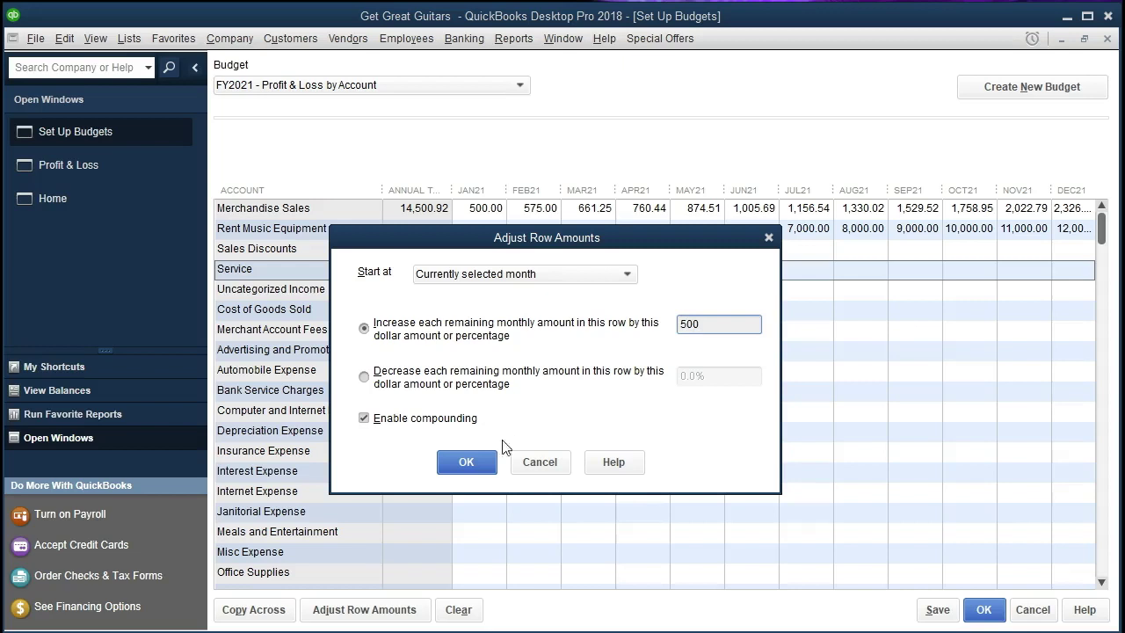
pyautogui.click(479, 463)
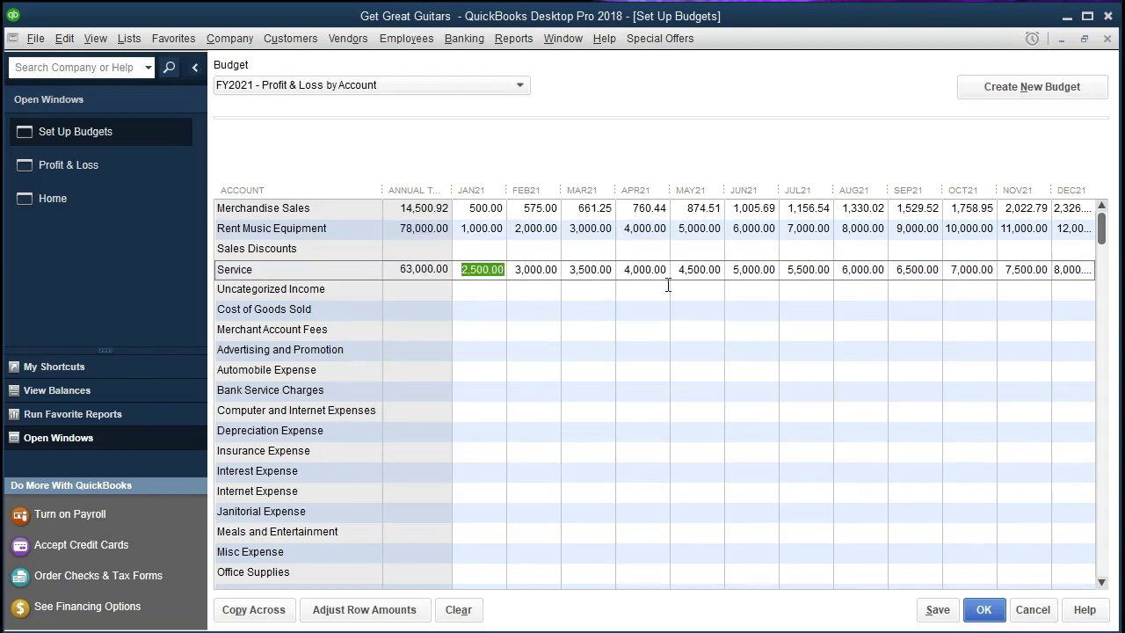
# - Budget 400 for Cost of Goods Sold in January 2021 and increase each remaining month by a compounding 15%
pyautogui.hotkey('shift', 'Tab')
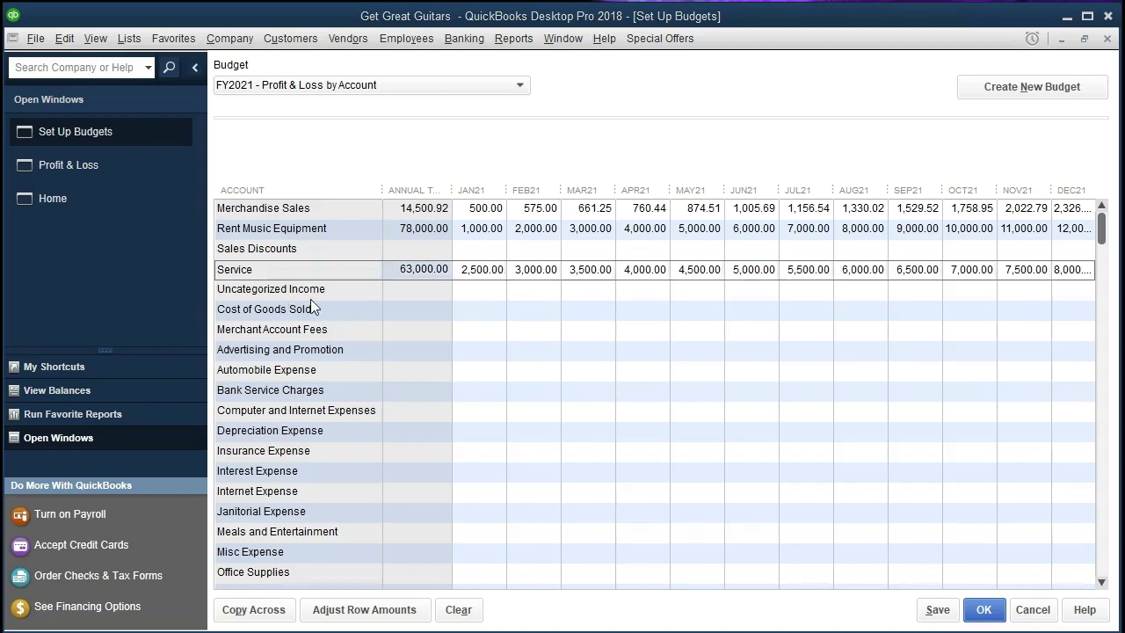
pyautogui.click(472, 312)
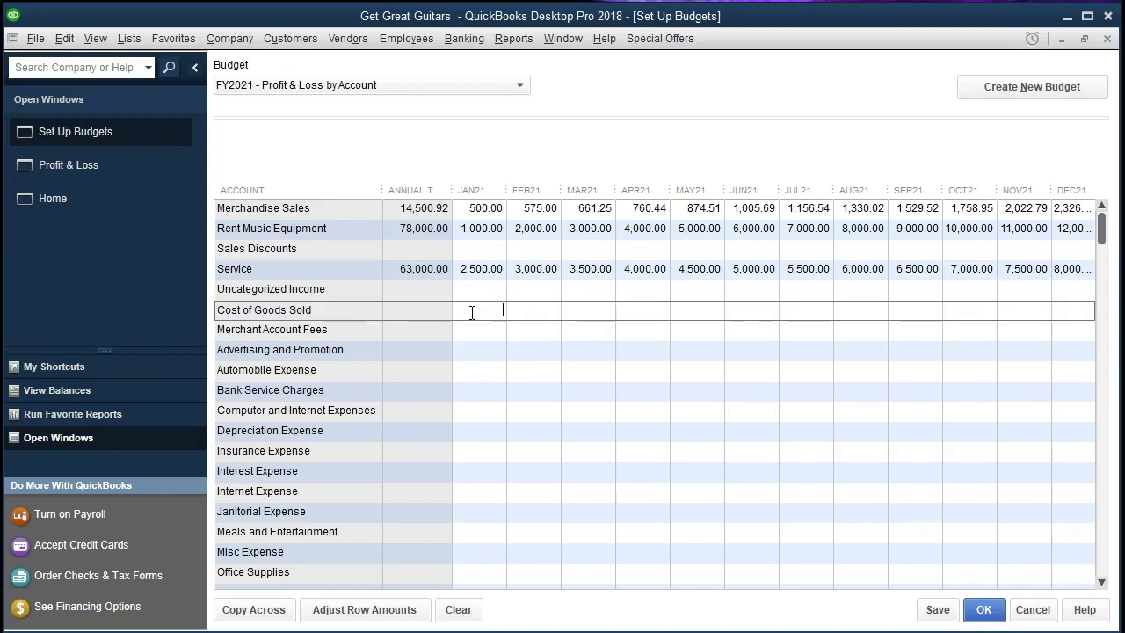
pyautogui.write('400')
pyautogui.click(408, 621)
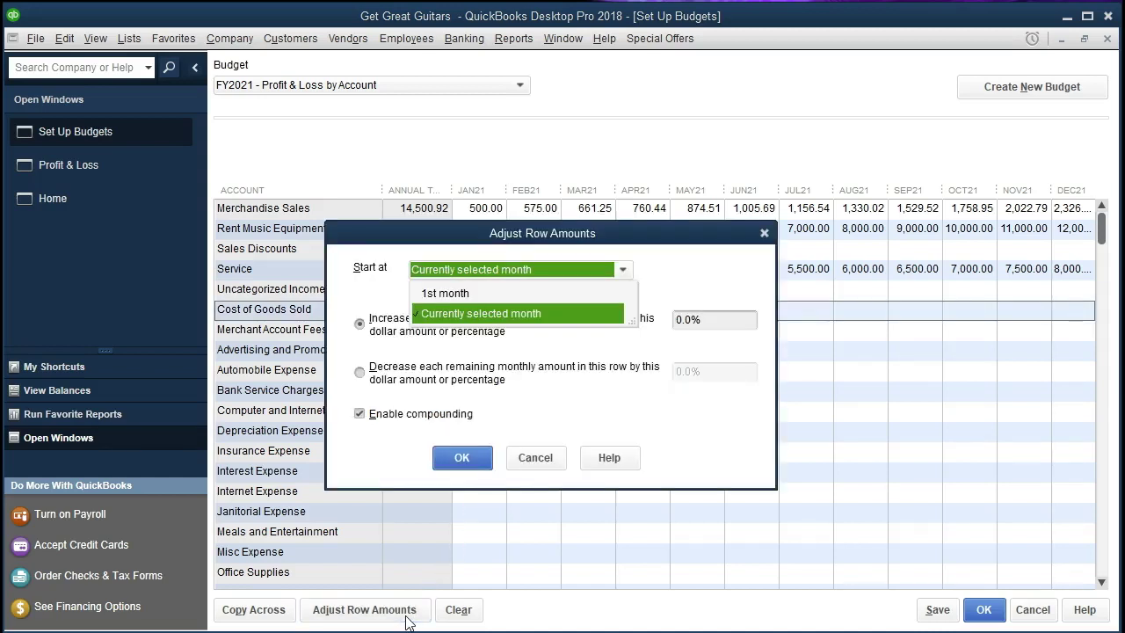
pyautogui.click(505, 369)
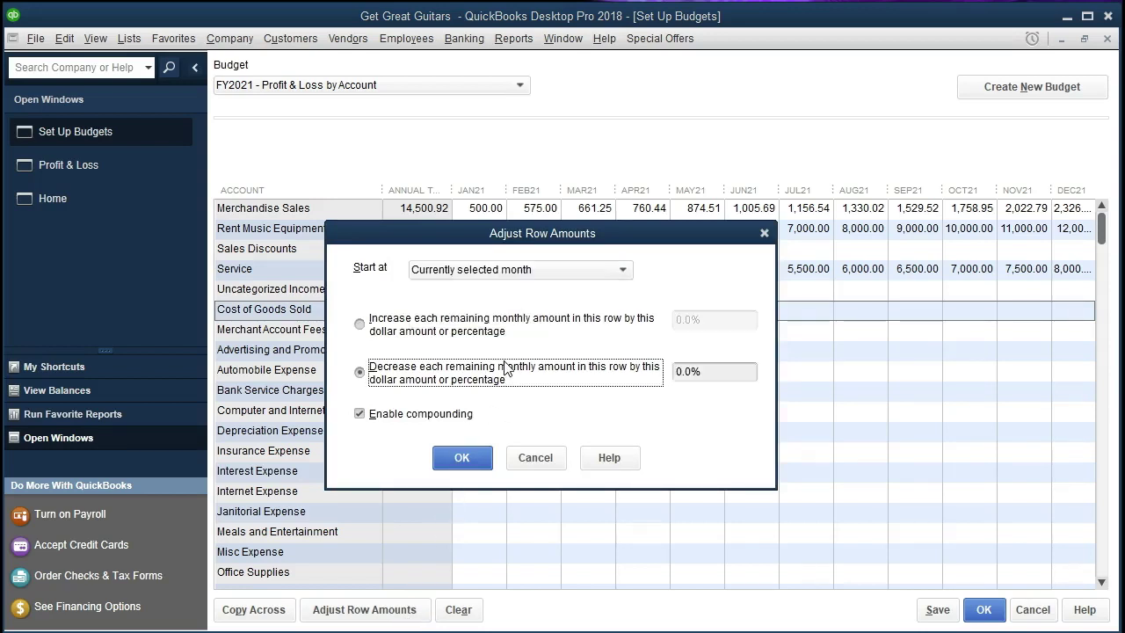
pyautogui.click(482, 324)
pyautogui.click(682, 320)
pyautogui.press('Delete')
pyautogui.press('Delete')
pyautogui.press('Delete')
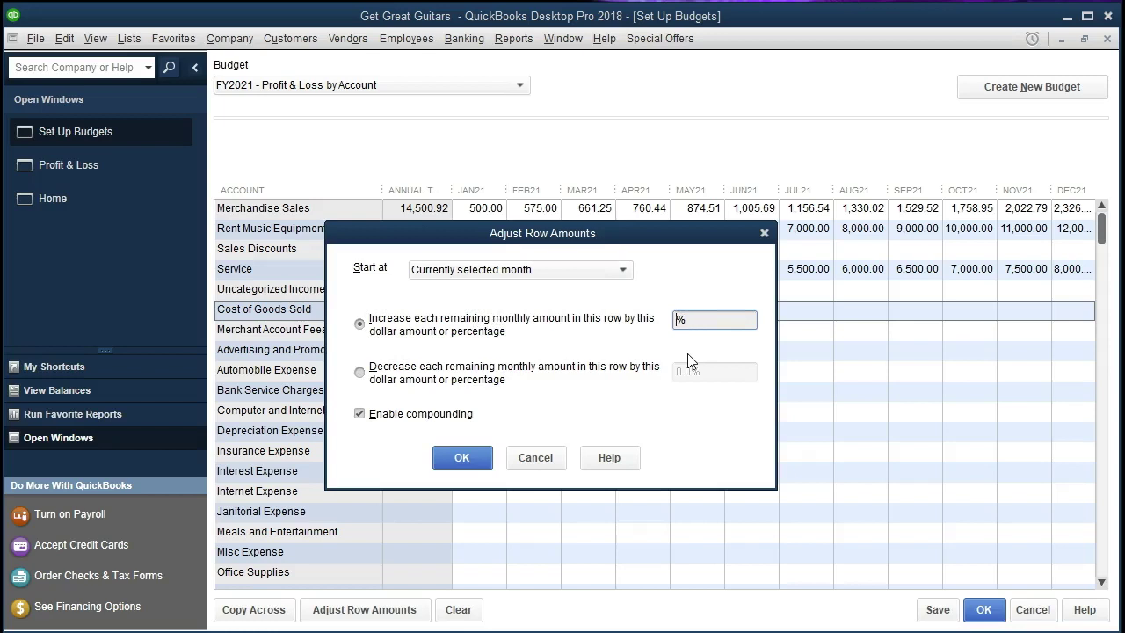
pyautogui.write('15')
pyautogui.click(457, 457)
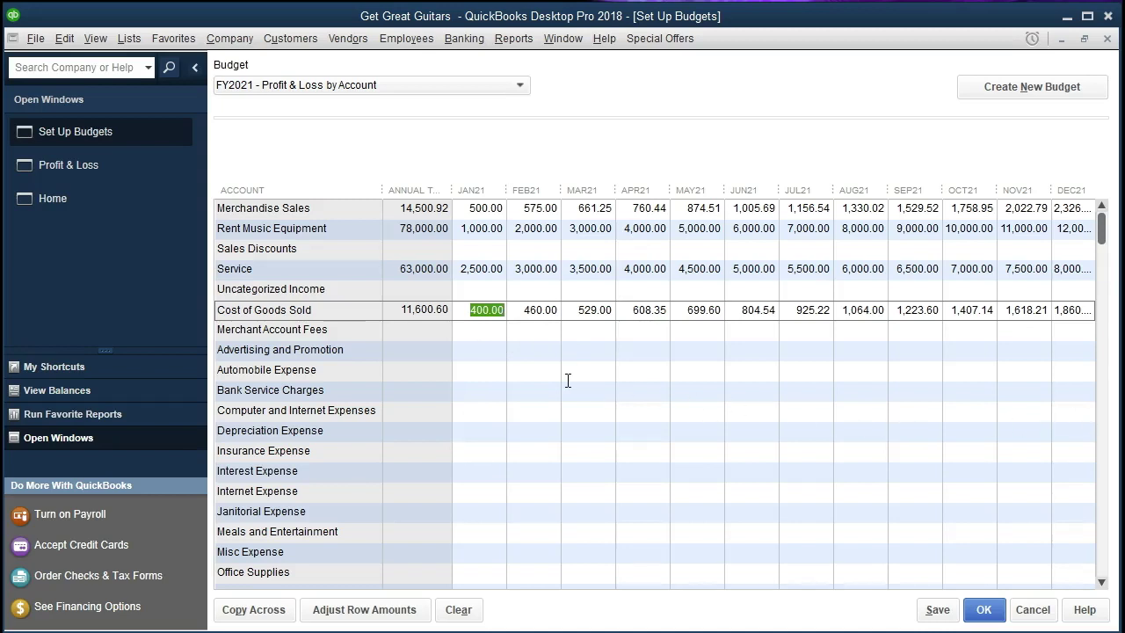
# - Budget 10 per month for Bank Service Charges and 775 per month for Depreciation Expense, copying January's amounts across the year
pyautogui.click(488, 392)
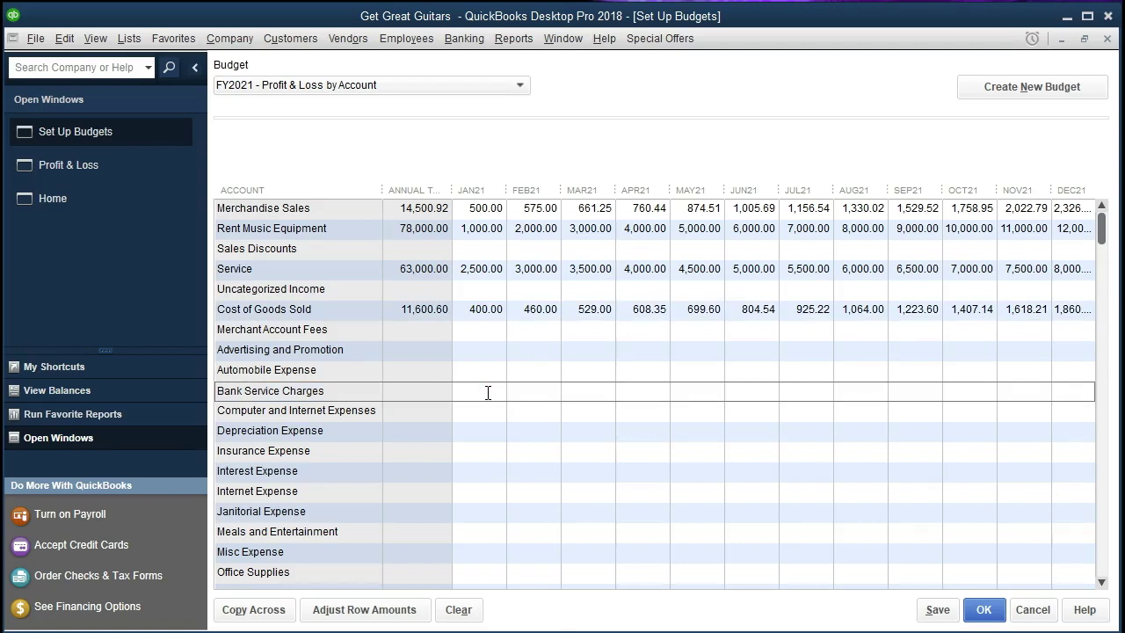
pyautogui.write('10')
pyautogui.click(254, 610)
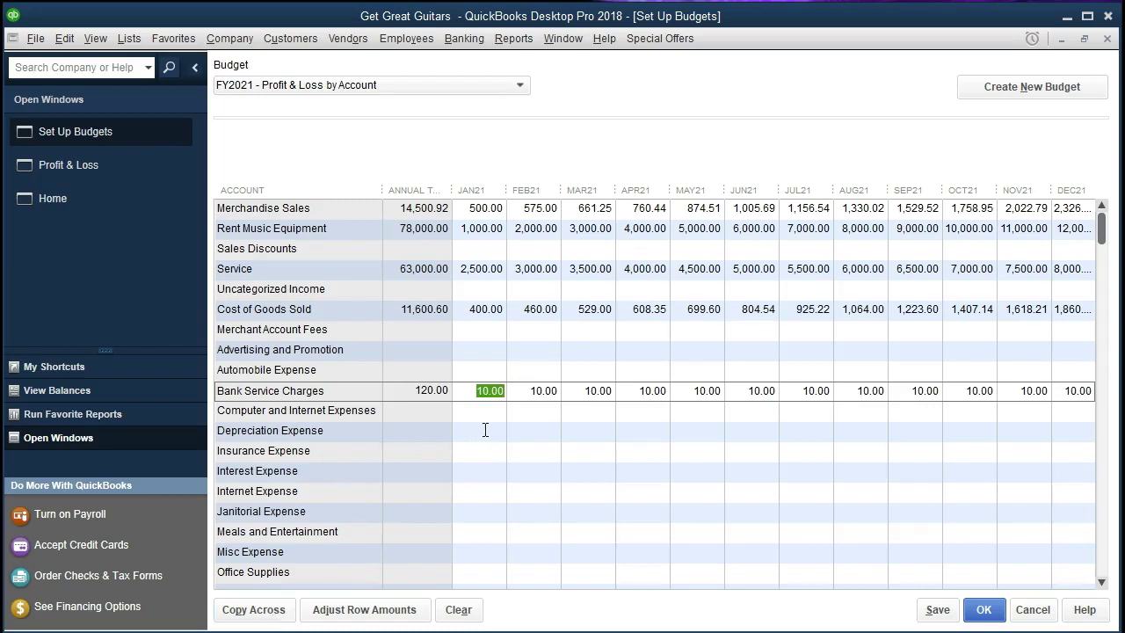
pyautogui.click(485, 429)
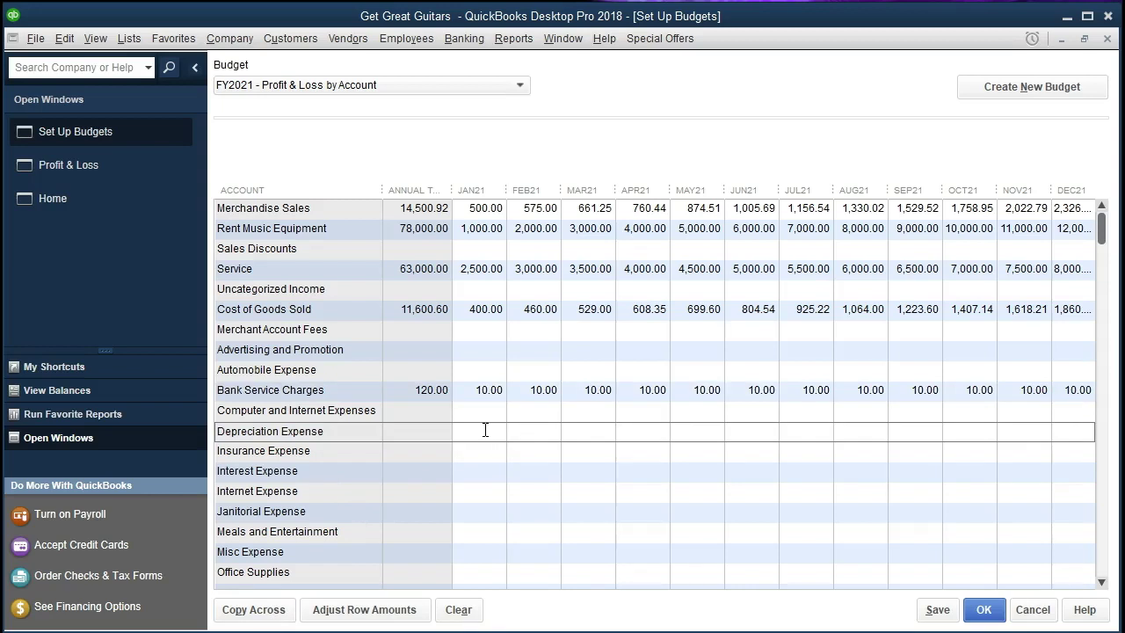
pyautogui.write('775')
pyautogui.click(253, 609)
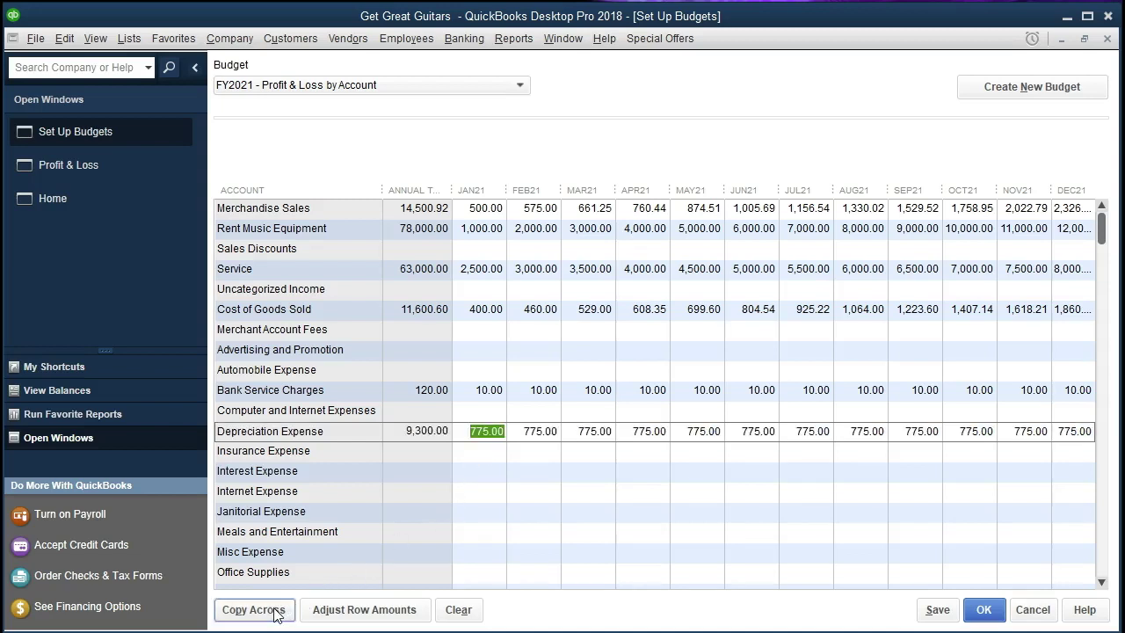
# - Budget 1000 per month for Insurance Expense and 300 per month for Interest Expense, copying January's amounts across the year
pyautogui.click(471, 453)
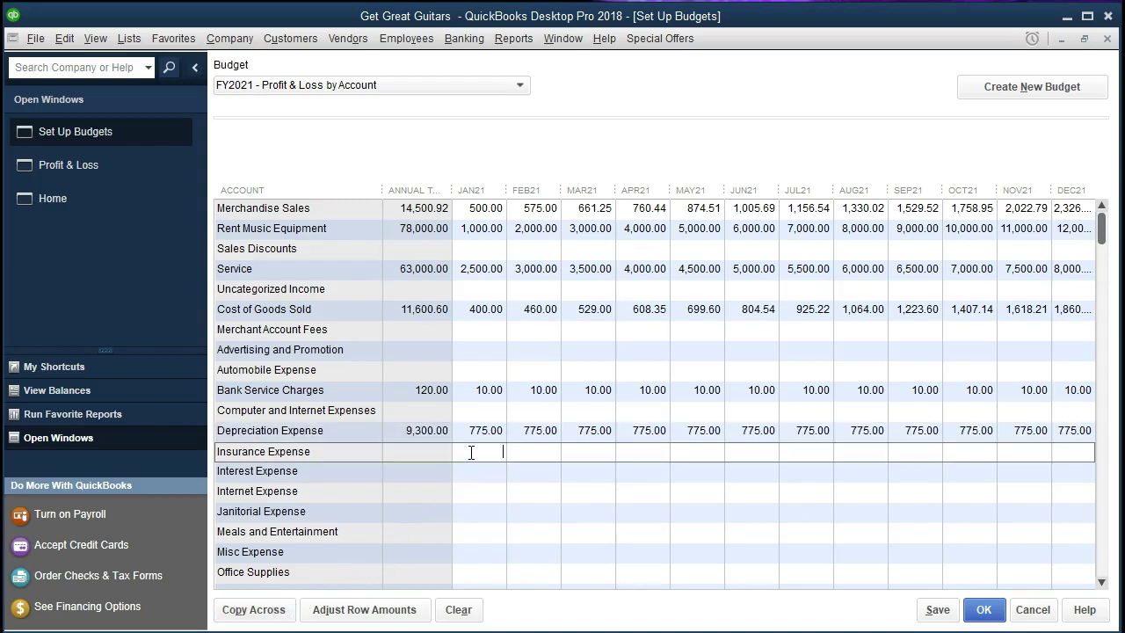
pyautogui.write('1000')
pyautogui.click(260, 613)
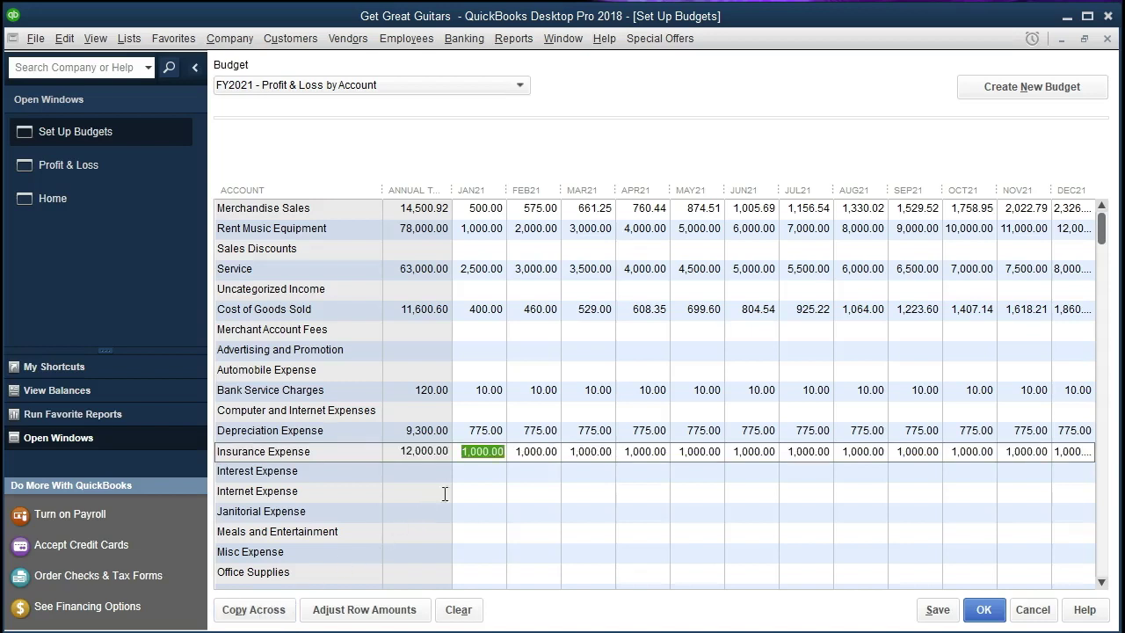
pyautogui.click(474, 474)
pyautogui.write('300')
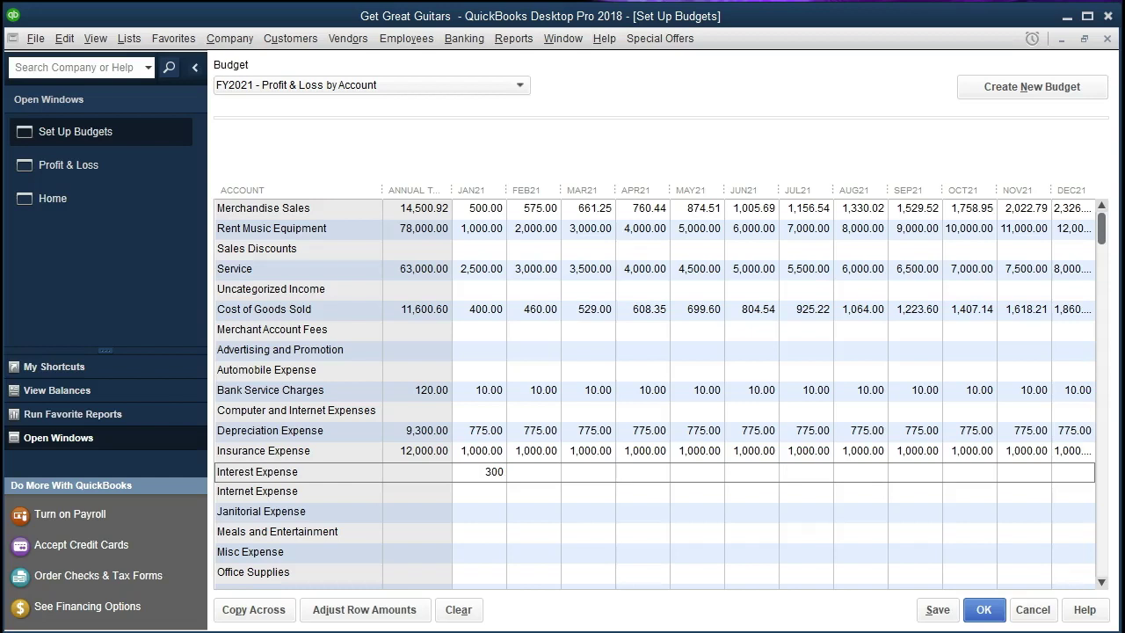
pyautogui.click(257, 609)
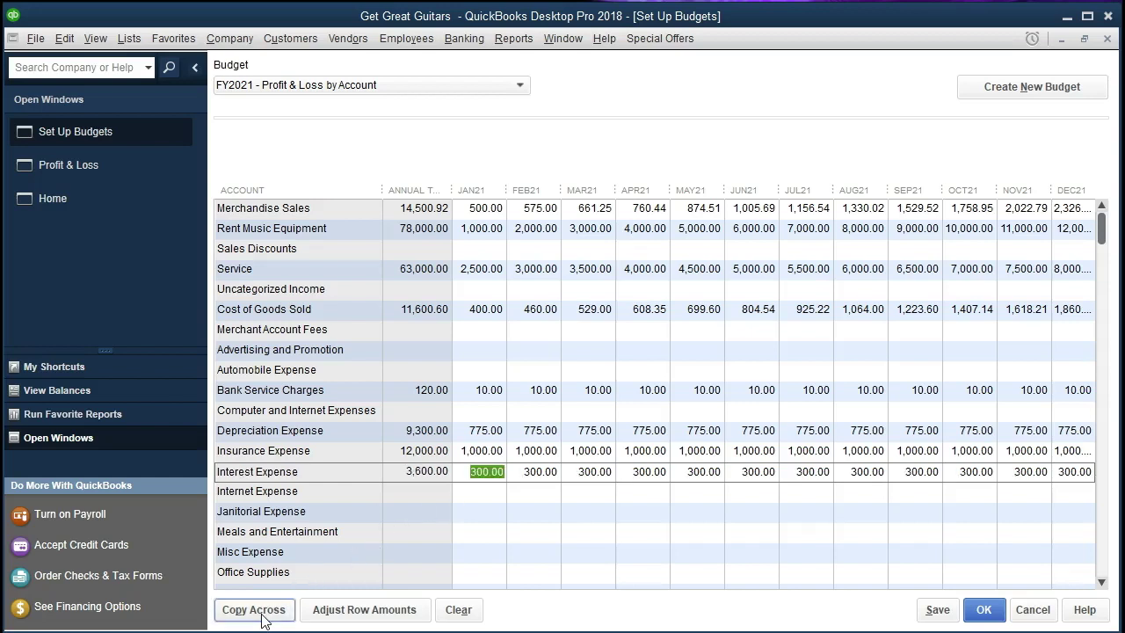
# - Budget 150 per month for Internet Expense and 6000 per month for Payroll Expenses, copying January's amounts across the year
pyautogui.click(466, 491)
pyautogui.write('150')
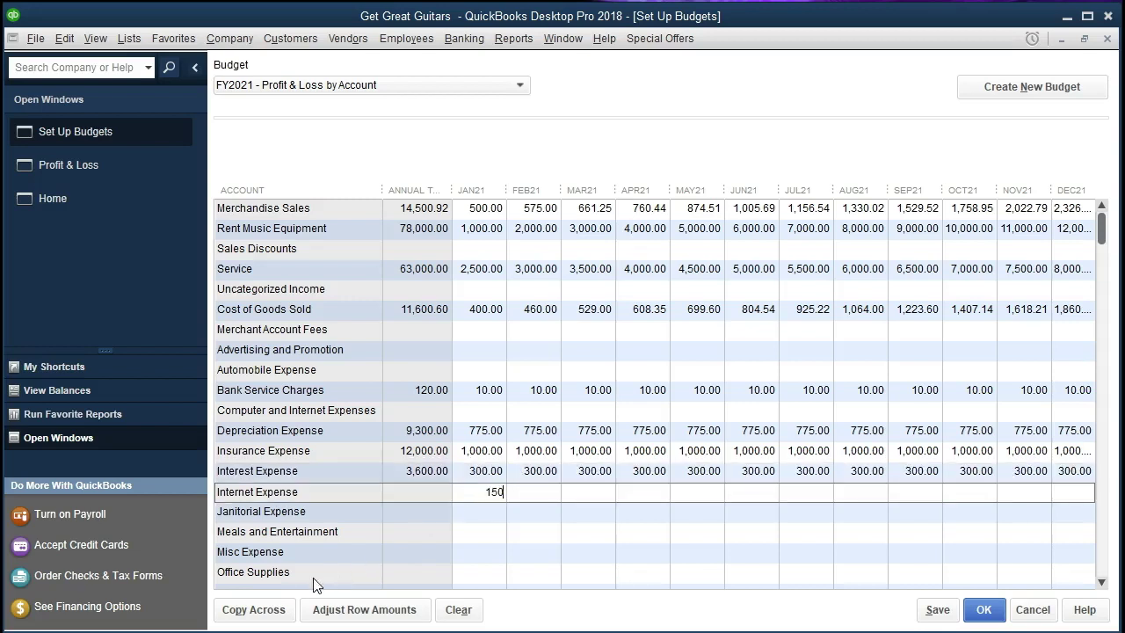
pyautogui.click(273, 610)
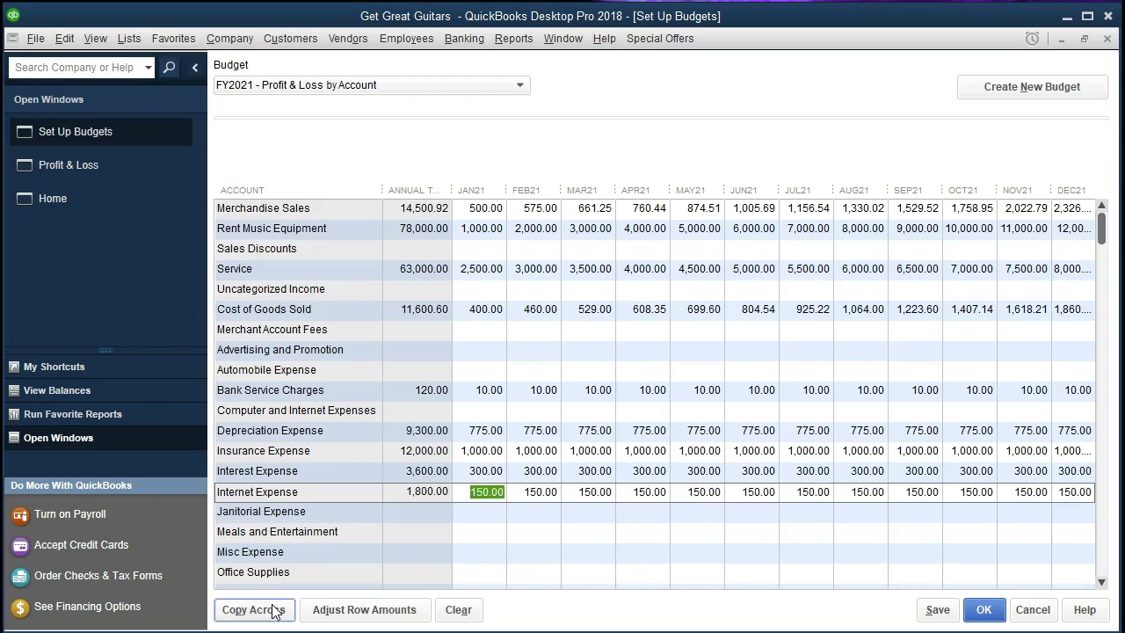
pyautogui.scroll(-1, 442, 561)
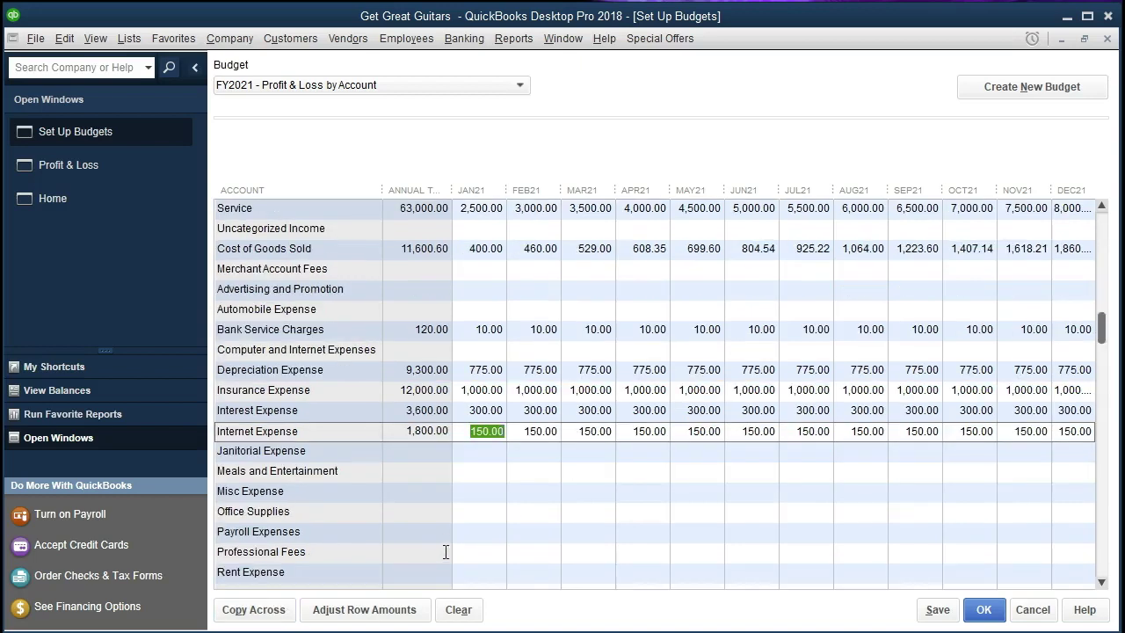
pyautogui.scroll(-1, 445, 551)
pyautogui.click(483, 472)
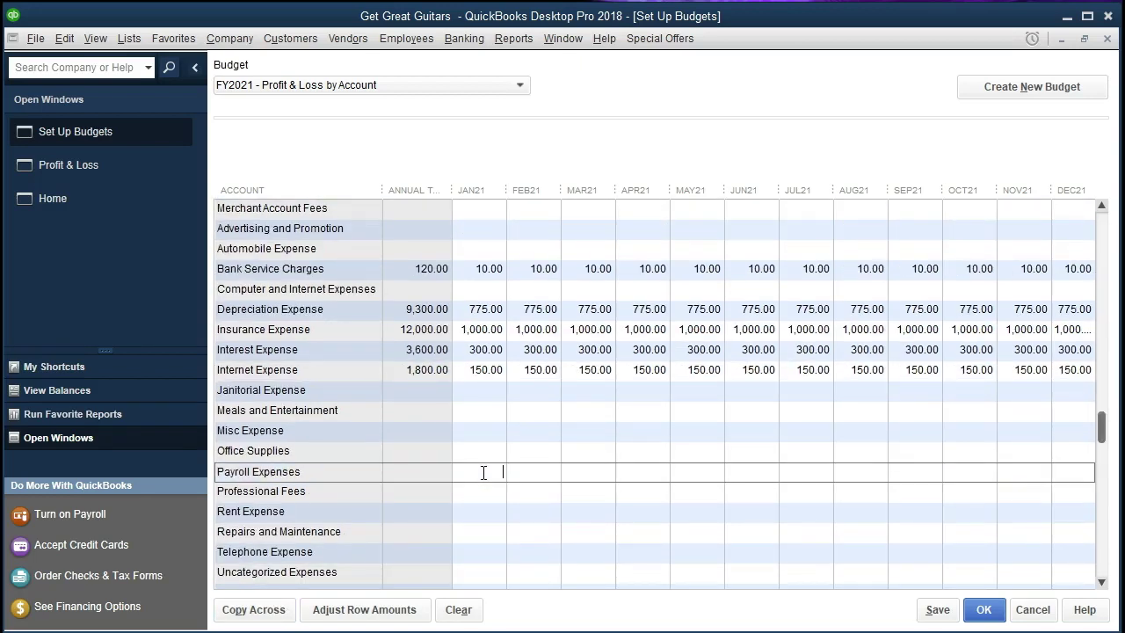
pyautogui.write('6000')
pyautogui.click(266, 609)
# - Budget 360 per month for Telephone Expense and 650 per month for Utilities, copying January's amounts across the year
pyautogui.scroll(-1, 433, 535)
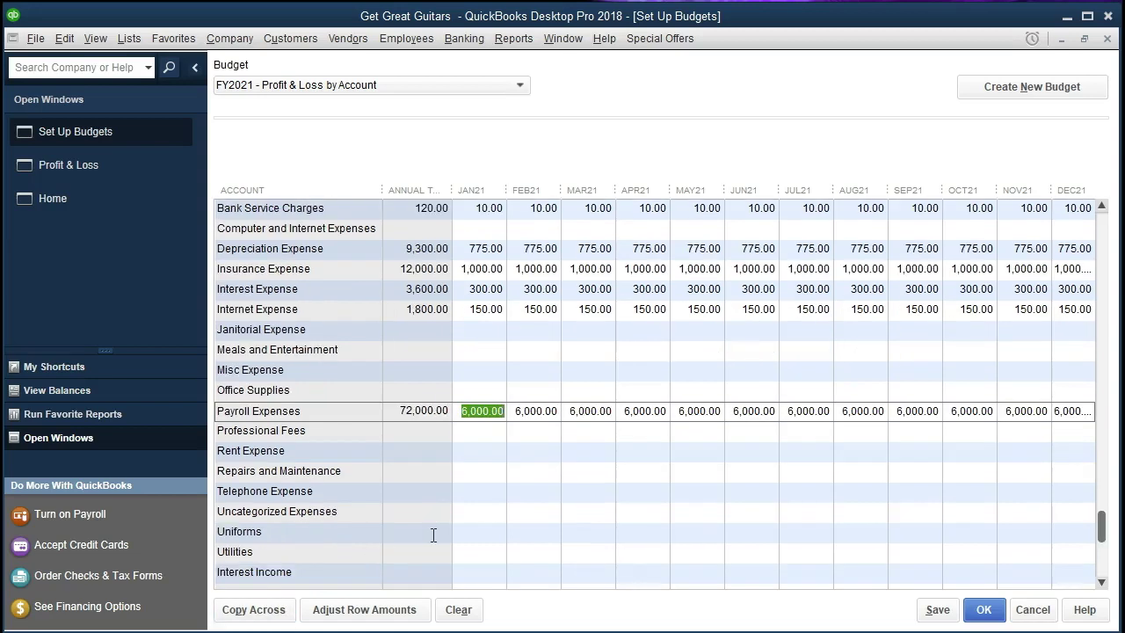
pyautogui.click(468, 493)
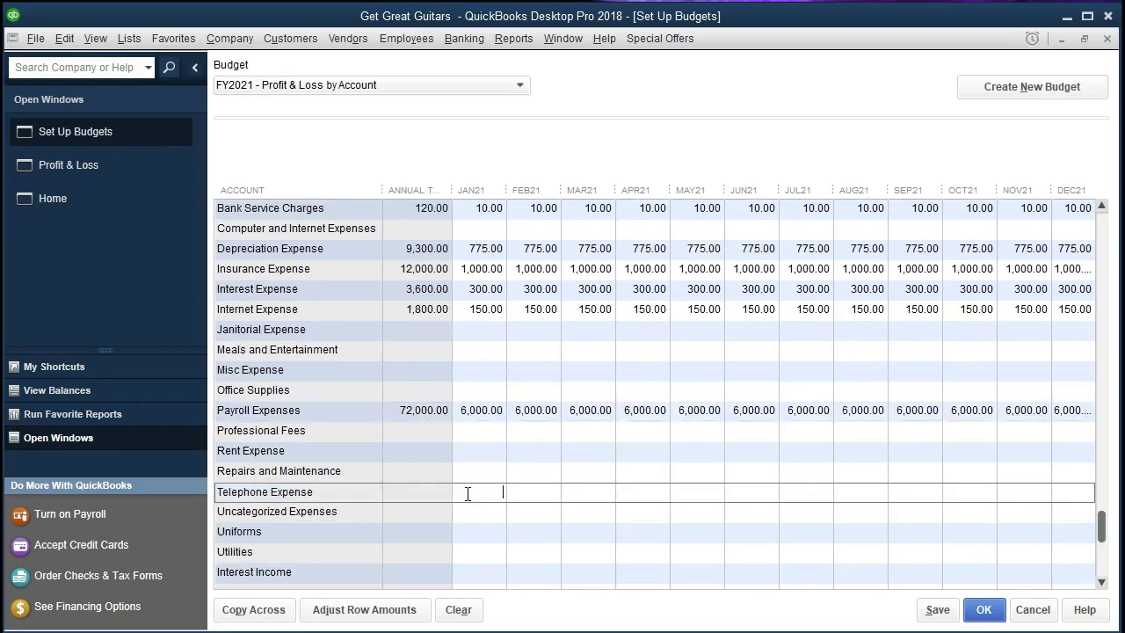
pyautogui.write('360')
pyautogui.click(254, 609)
pyautogui.scroll(-1, 520, 507)
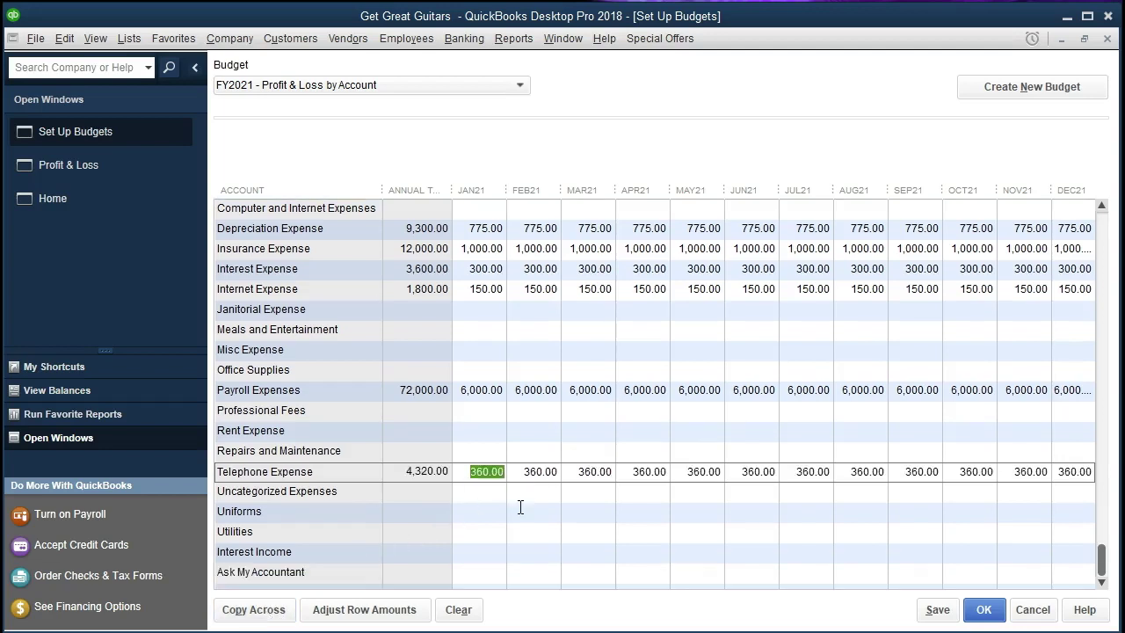
pyautogui.click(484, 533)
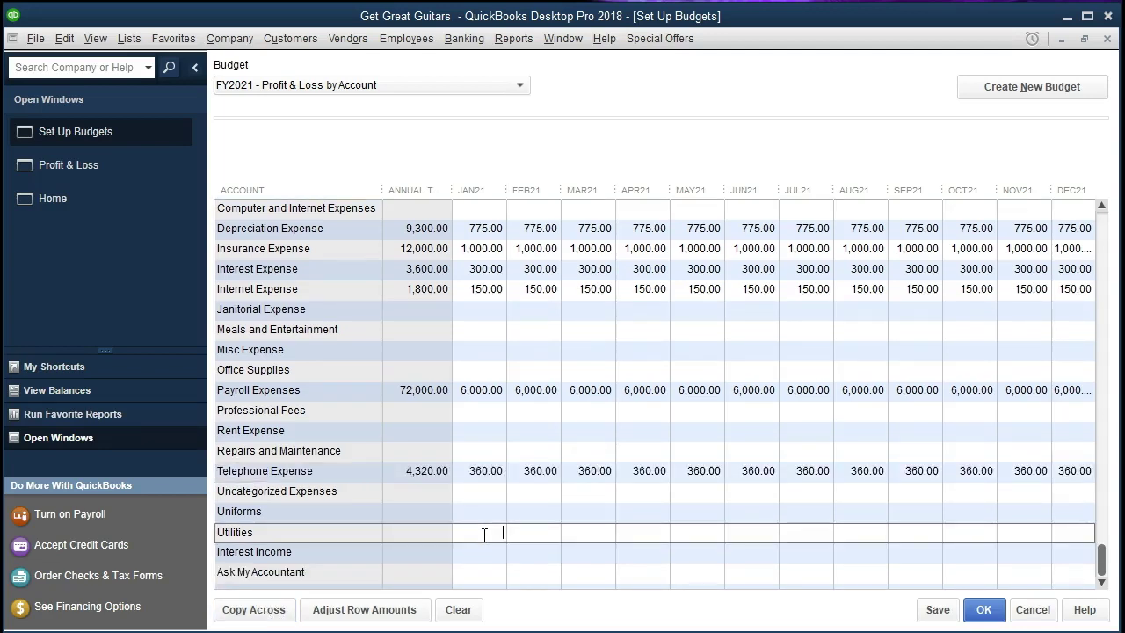
pyautogui.write('650')
pyautogui.click(270, 612)
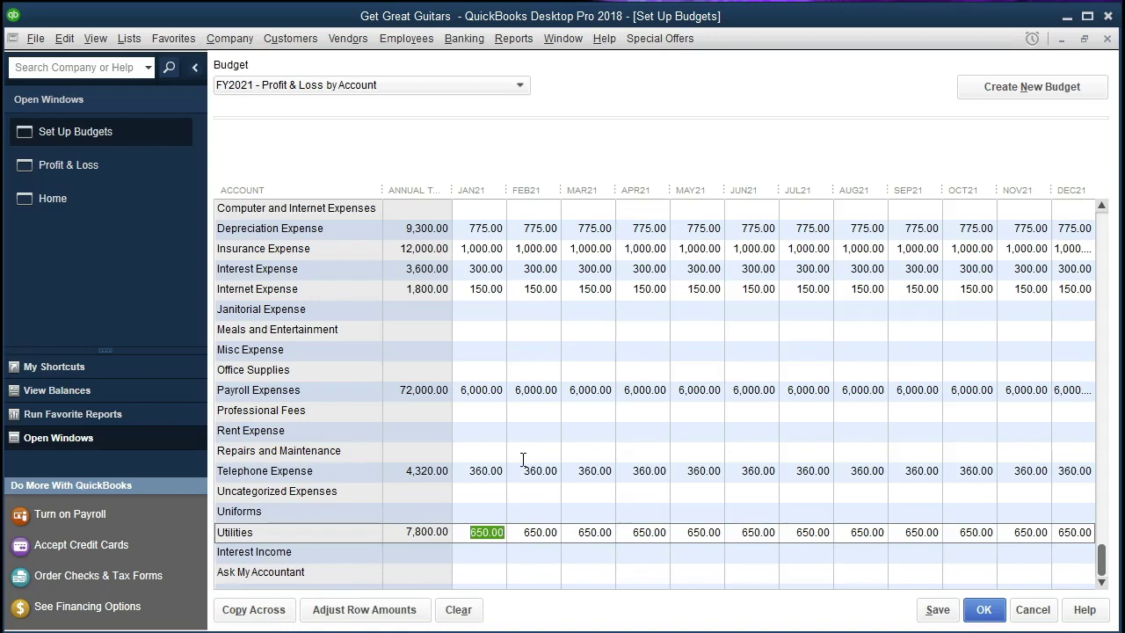
# - Review the budgeted amounts from income through Utilities, and save and close the FY2021 Profit & Loss budget
pyautogui.scroll(1, 523, 459)
pyautogui.scroll(1, 427, 445)
pyautogui.scroll(2, 427, 444)
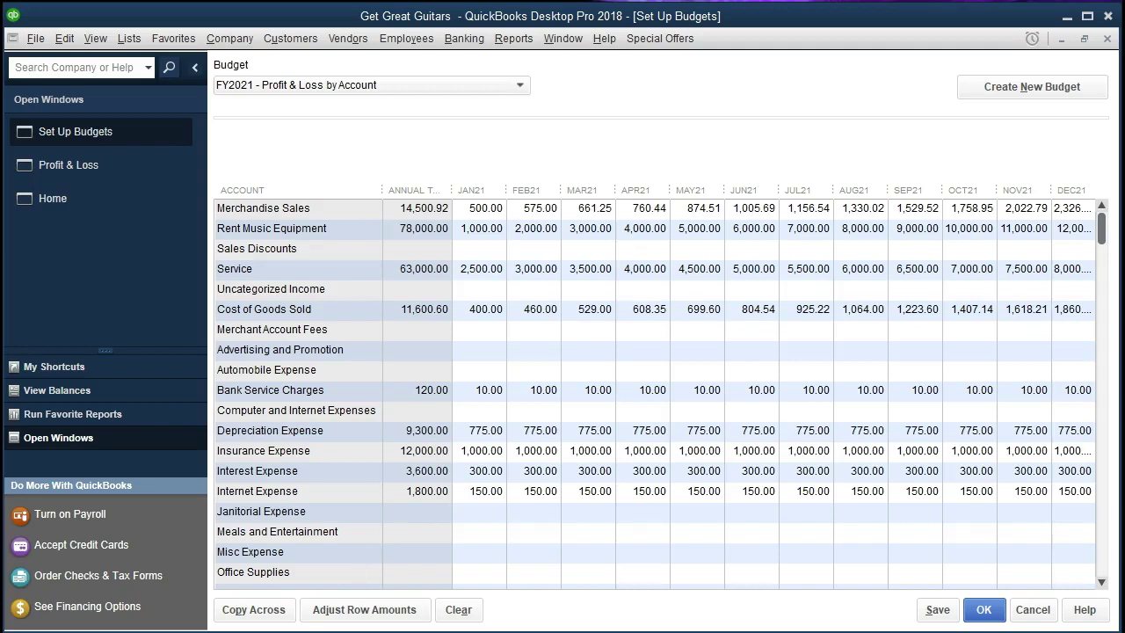
pyautogui.scroll(-4, 536, 472)
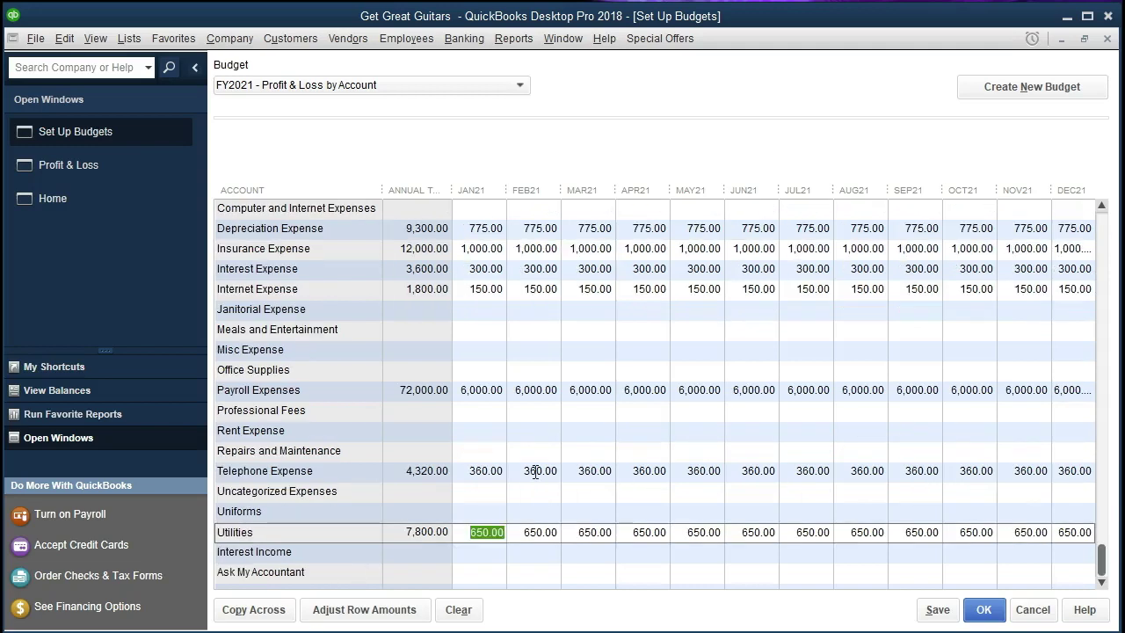
pyautogui.click(934, 613)
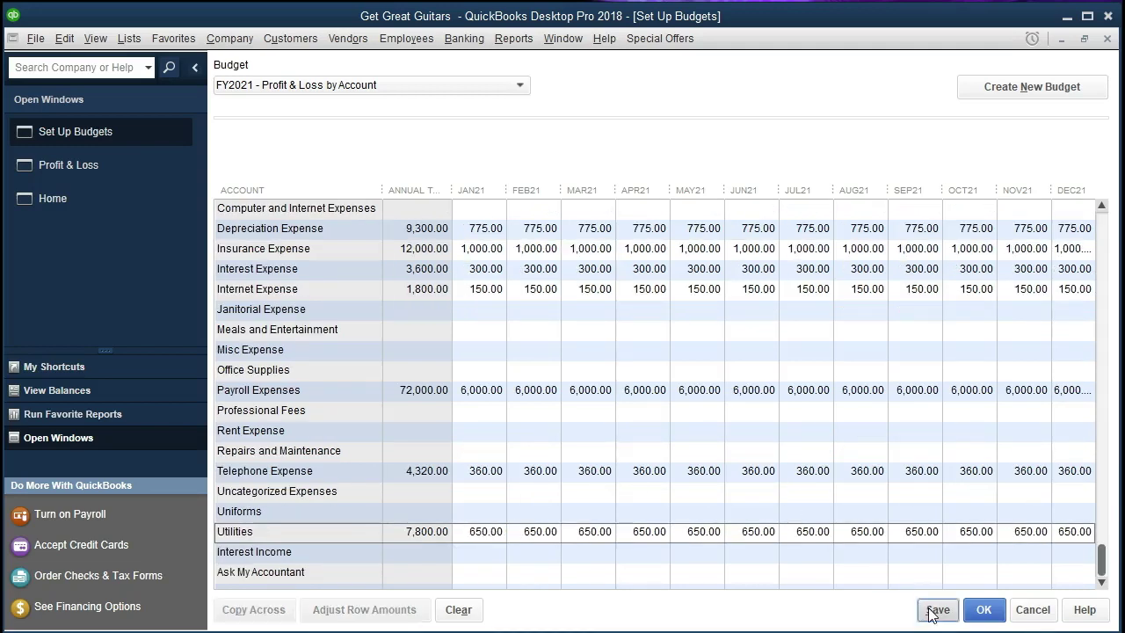
pyautogui.click(983, 609)
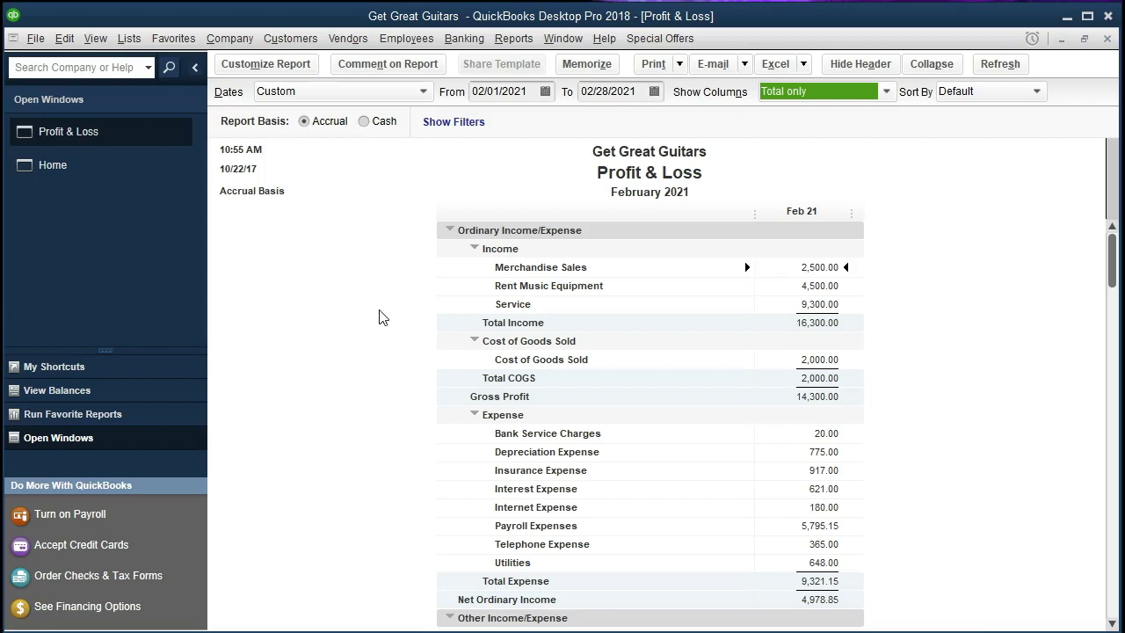
# - Generate a Budget Overview report from the FY2021 - Profit & Loss by Account budget with the Account by Month layout
pyautogui.click(525, 47)
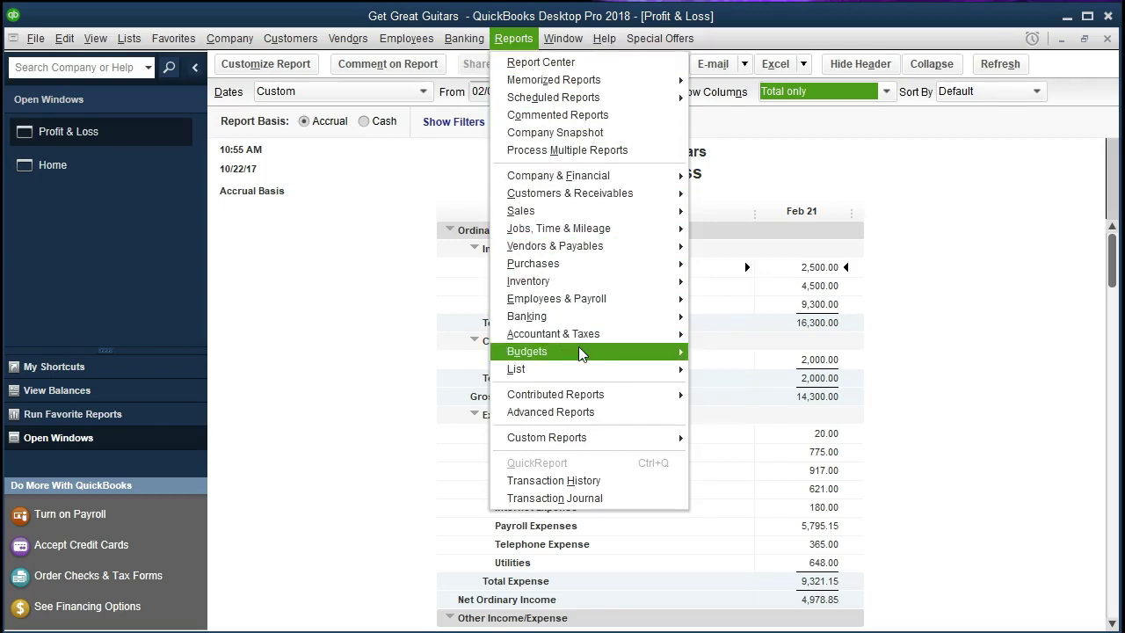
pyautogui.moveTo(615, 352)
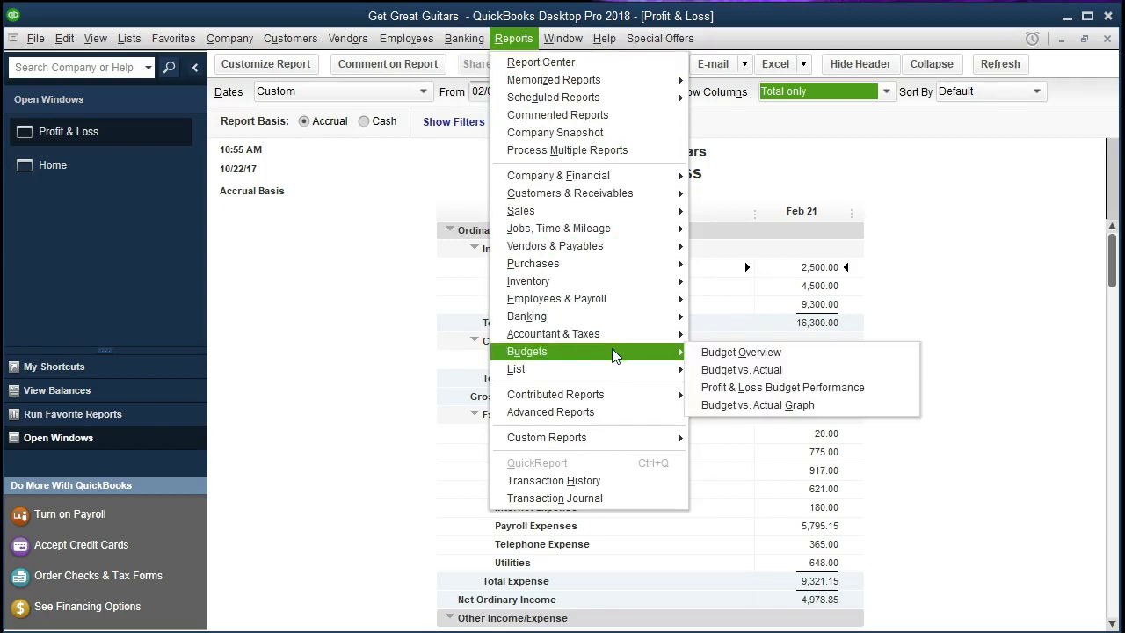
pyautogui.click(832, 360)
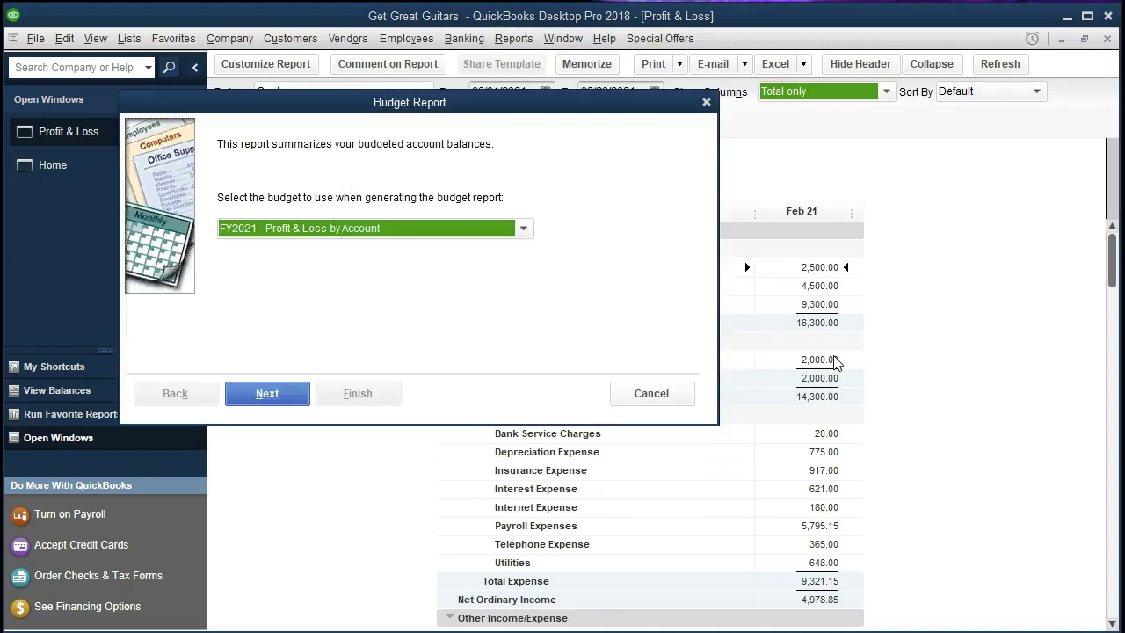
pyautogui.click(523, 230)
pyautogui.click(523, 231)
pyautogui.click(293, 397)
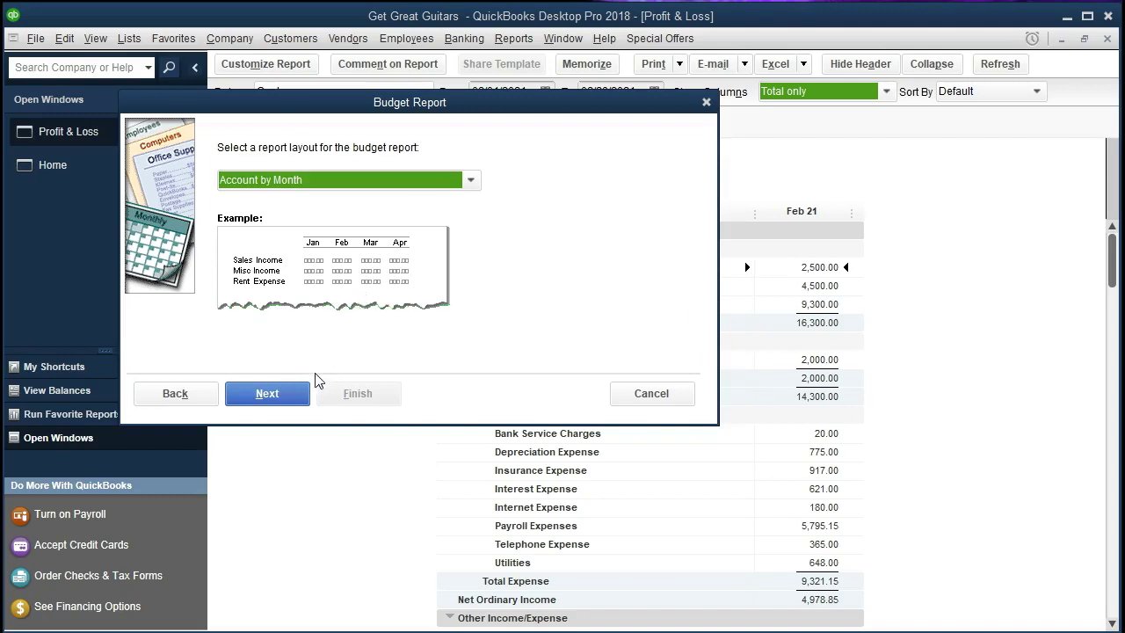
pyautogui.click(301, 397)
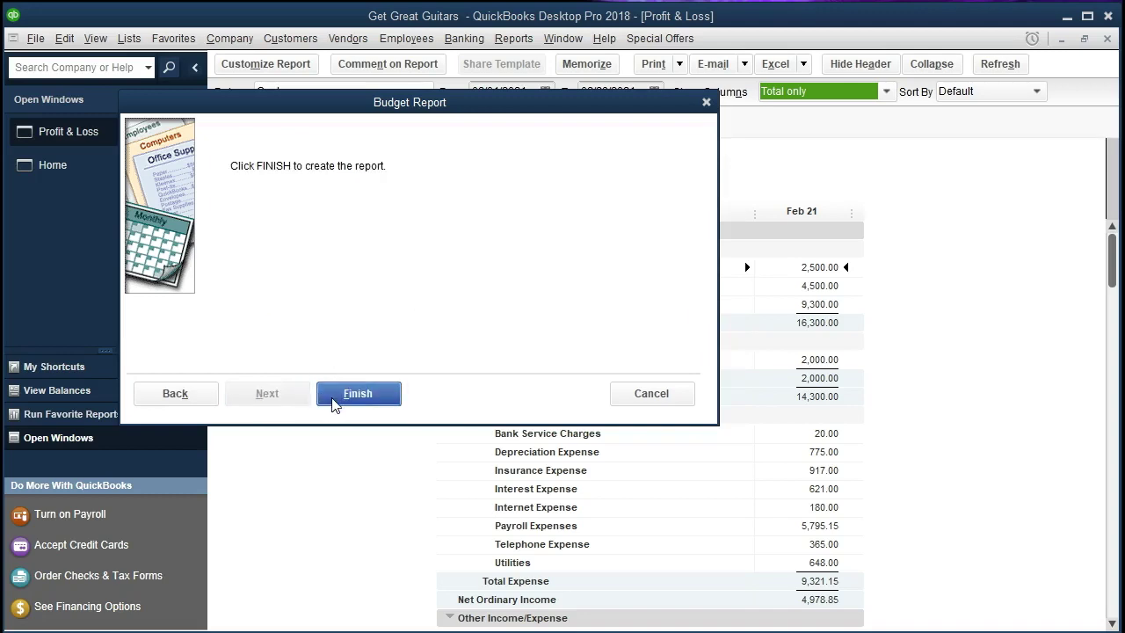
pyautogui.click(334, 400)
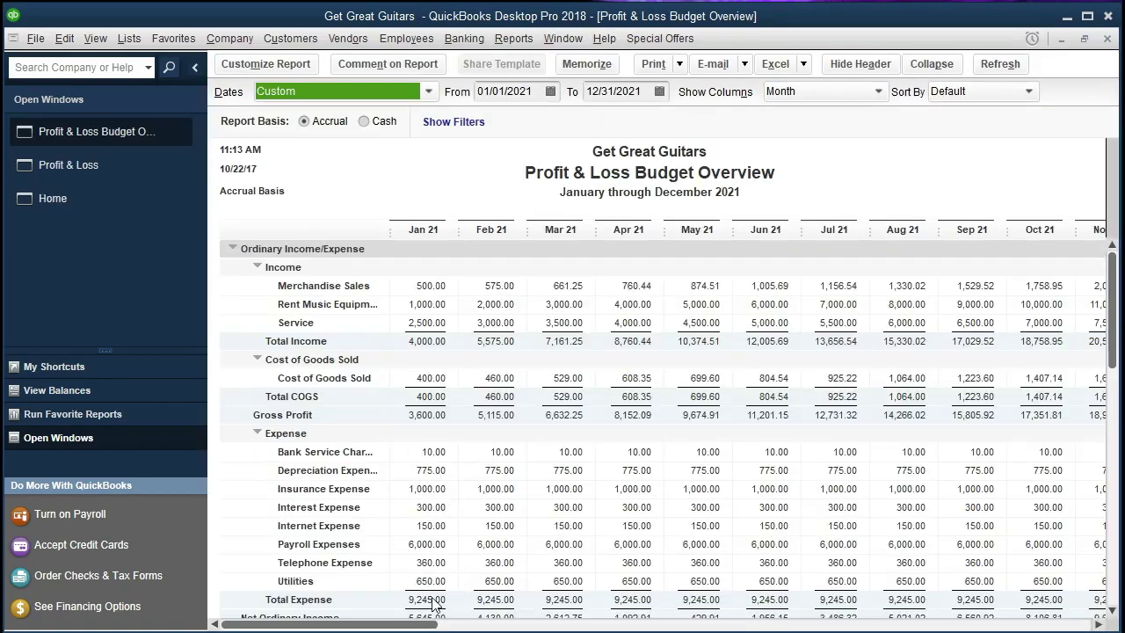
pyautogui.moveTo(401, 624); pyautogui.dragTo(1011, 597)
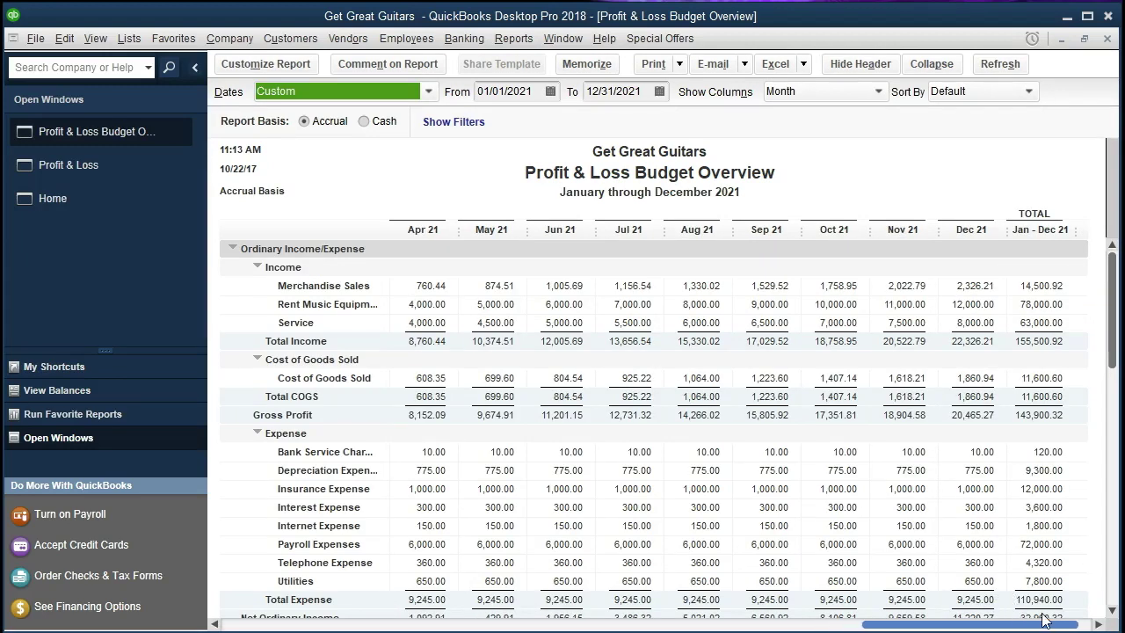
pyautogui.moveTo(738, 624); pyautogui.dragTo(327, 624)
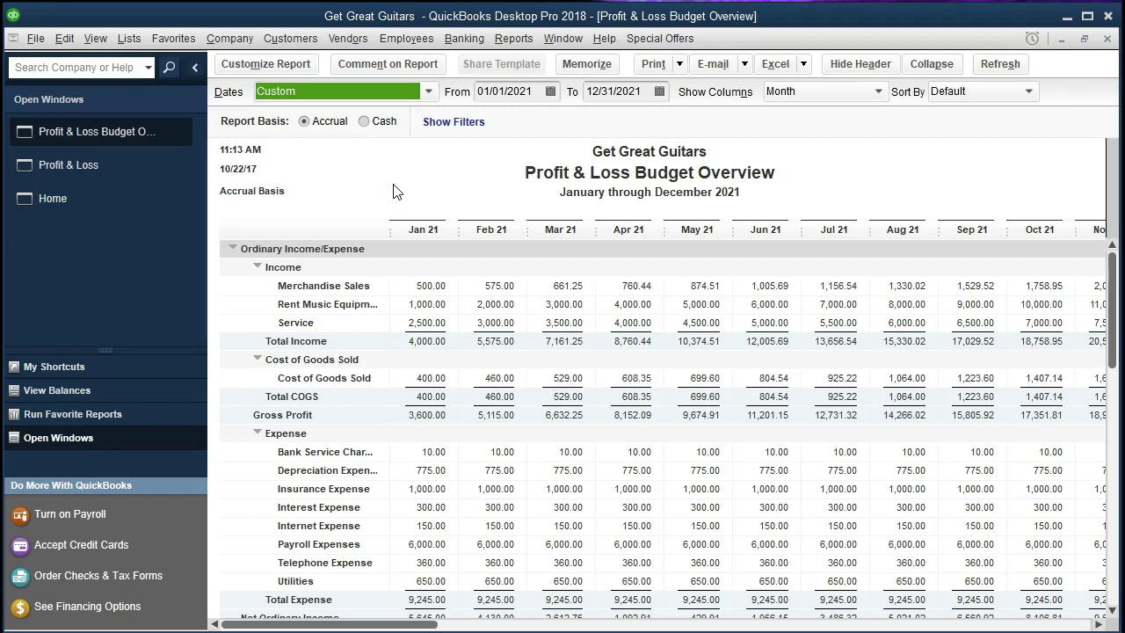
# - Limit the Profit & Loss Budget Overview to an end date of 03/31/2021 and review it down to Net Income
pyautogui.press('Tab')
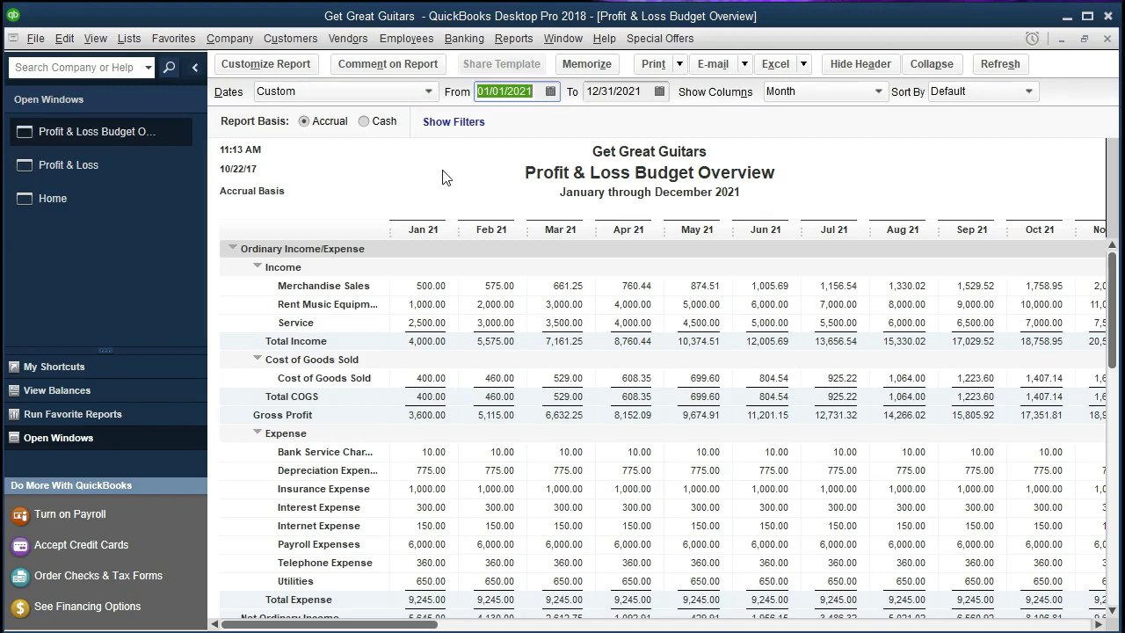
pyautogui.press('Tab')
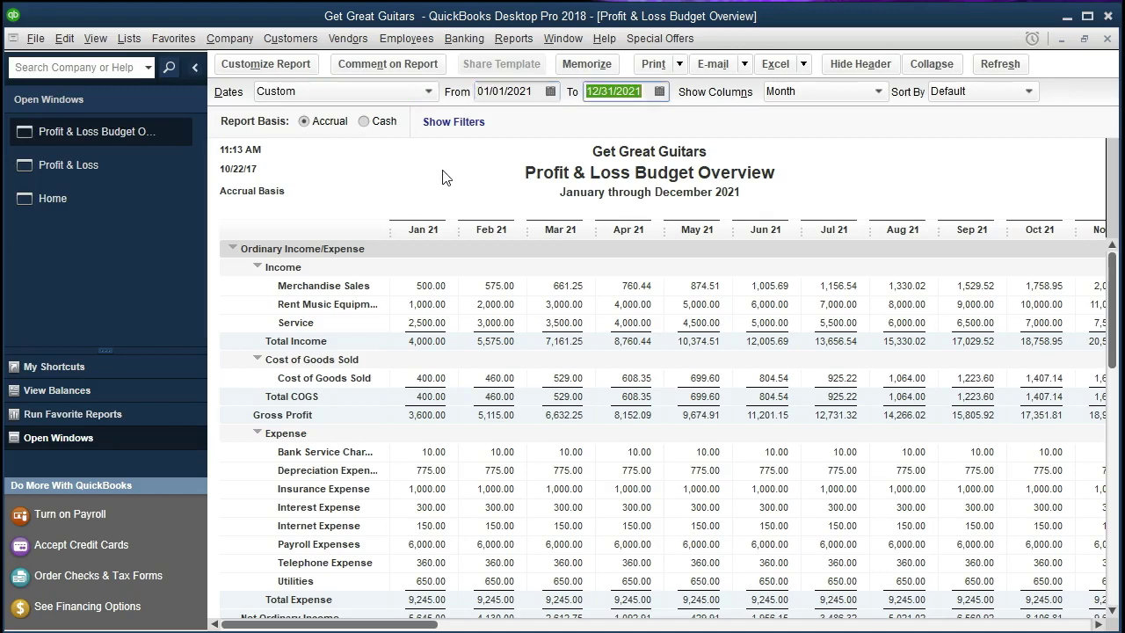
pyautogui.write('033121')
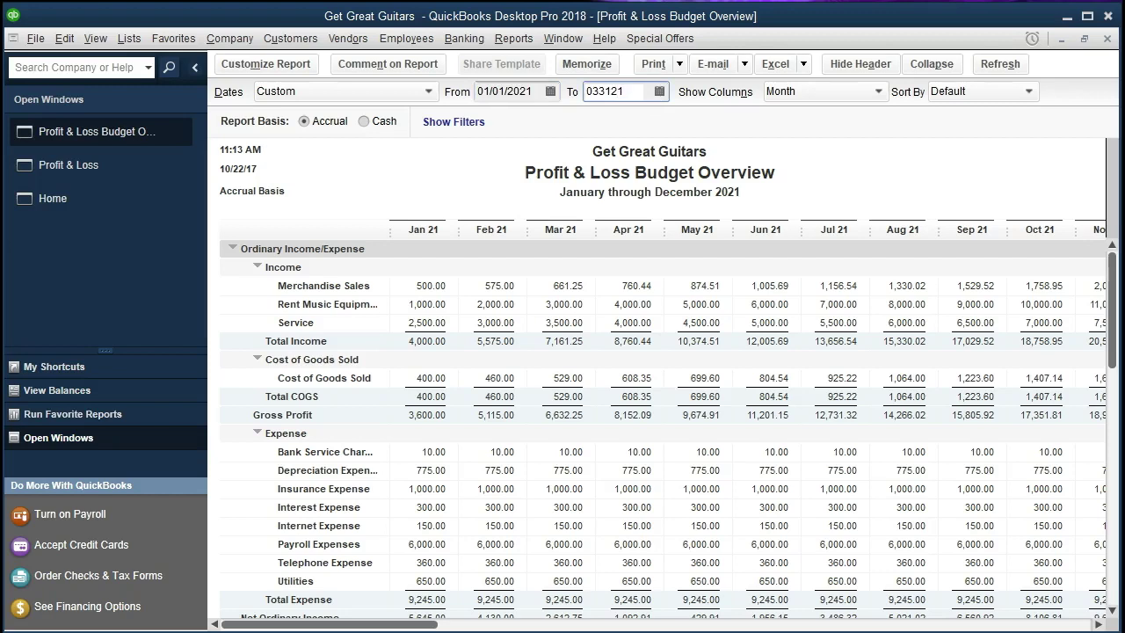
pyautogui.press('Tab')
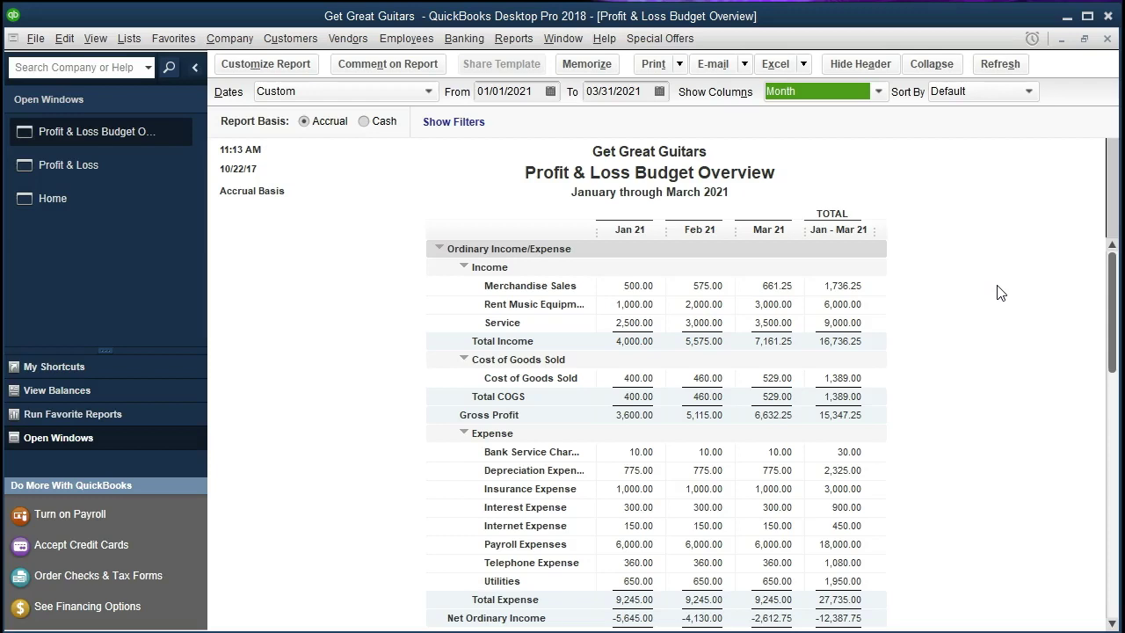
pyautogui.scroll(-1, 1000, 293)
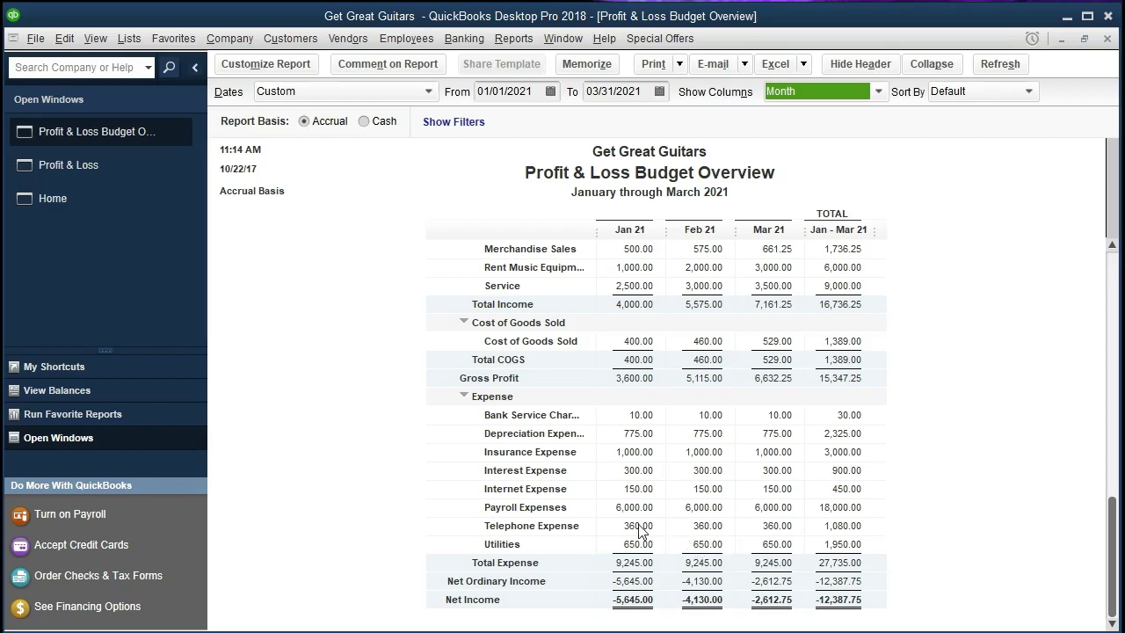
pyautogui.scroll(2, 670, 519)
pyautogui.scroll(-2, 670, 518)
# - Extend the report's end date to 12/31/2021 and review the monthly columns through the annual total
pyautogui.moveTo(646, 91); pyautogui.dragTo(577, 89)
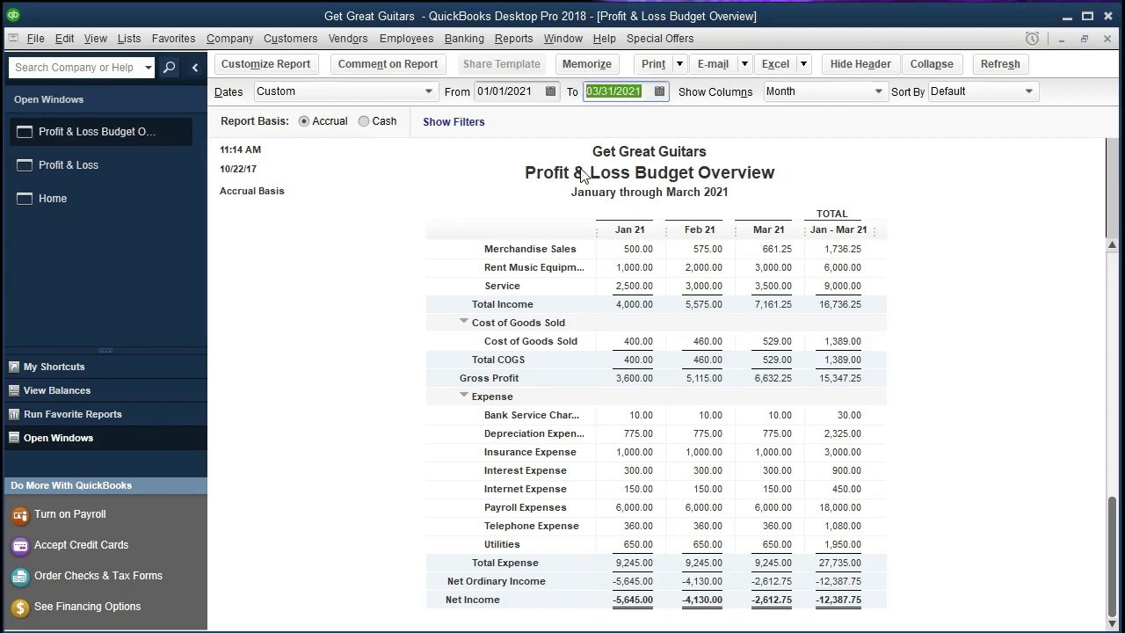
pyautogui.write('123121')
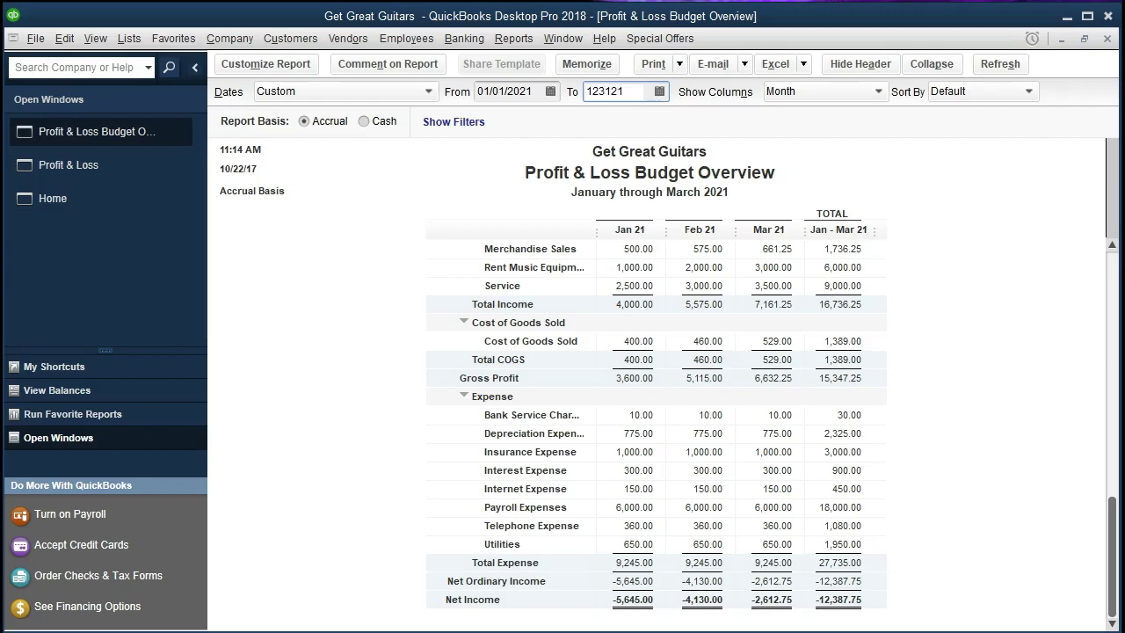
pyautogui.press('Tab')
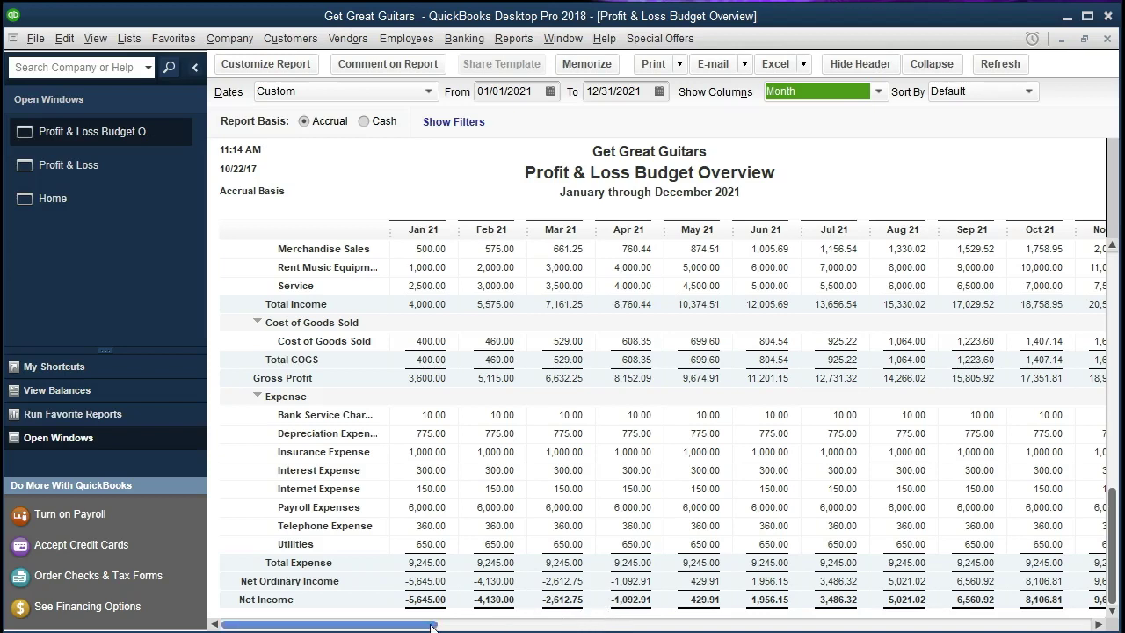
pyautogui.moveTo(431, 625); pyautogui.dragTo(1089, 615)
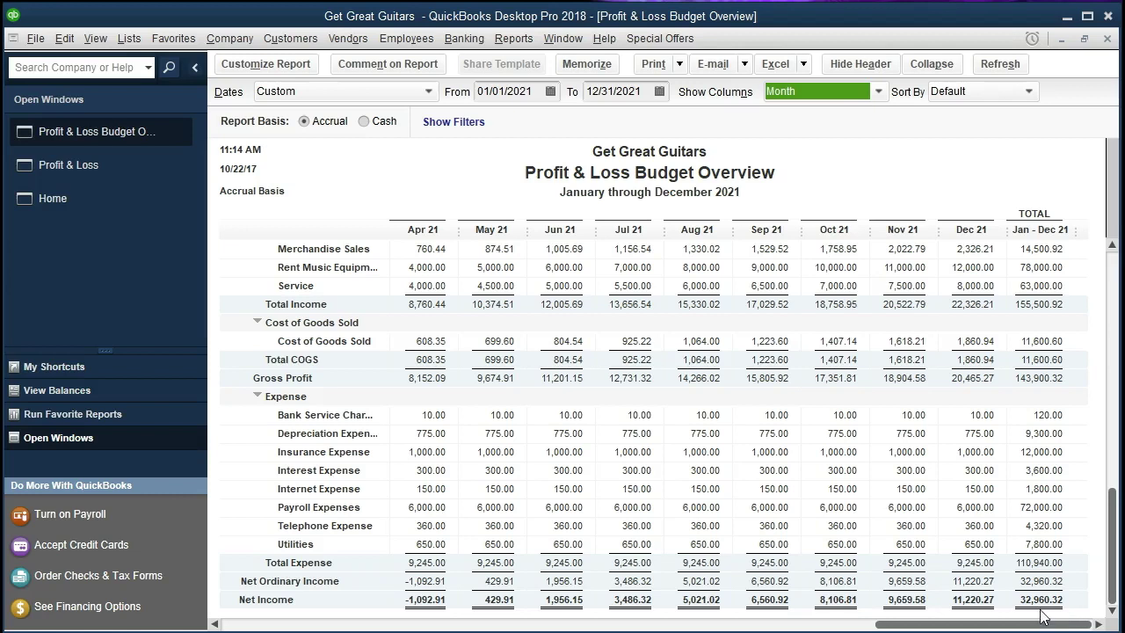
pyautogui.moveTo(1031, 626); pyautogui.dragTo(331, 628)
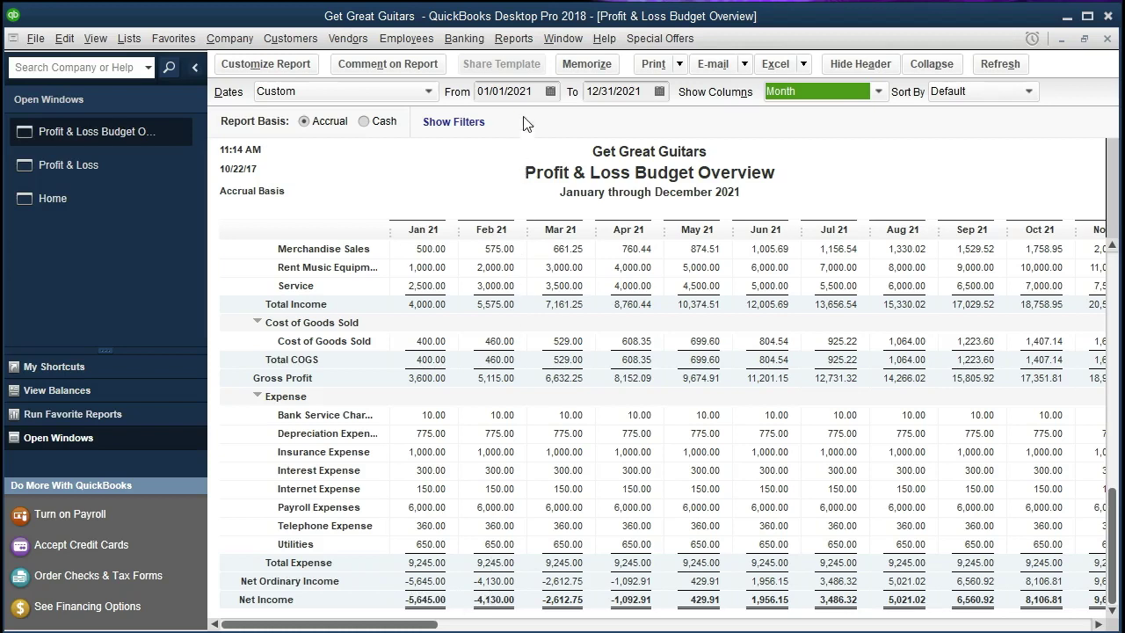
# - Set the budget overview's end date to 03/31/2021 so it covers only the first quarter
pyautogui.click(541, 91)
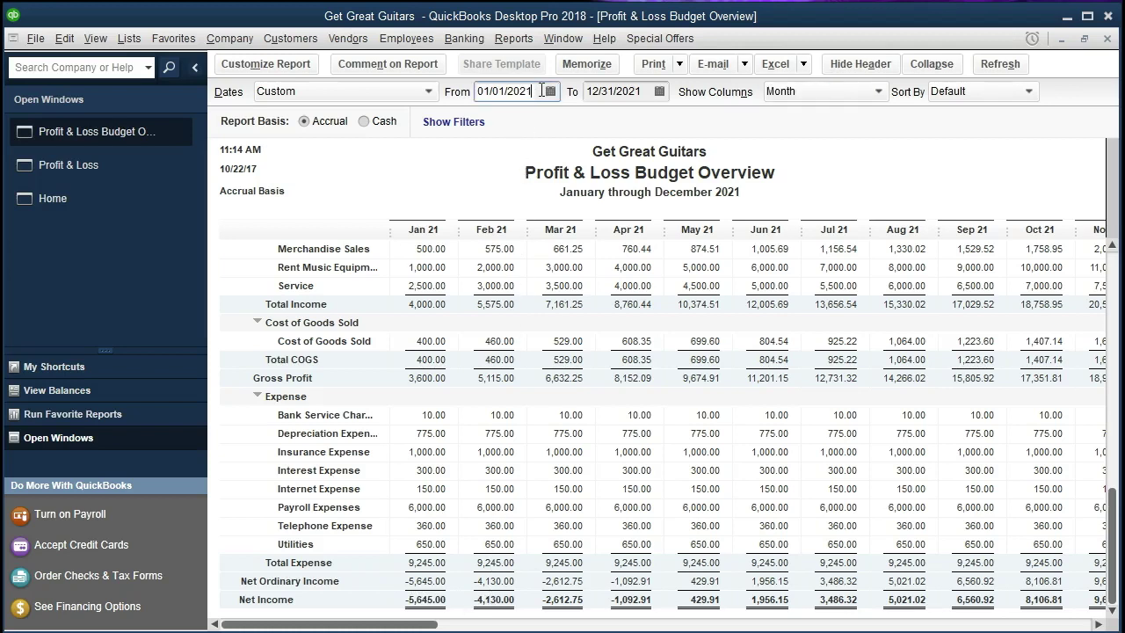
pyautogui.press('Tab')
pyautogui.write('03')
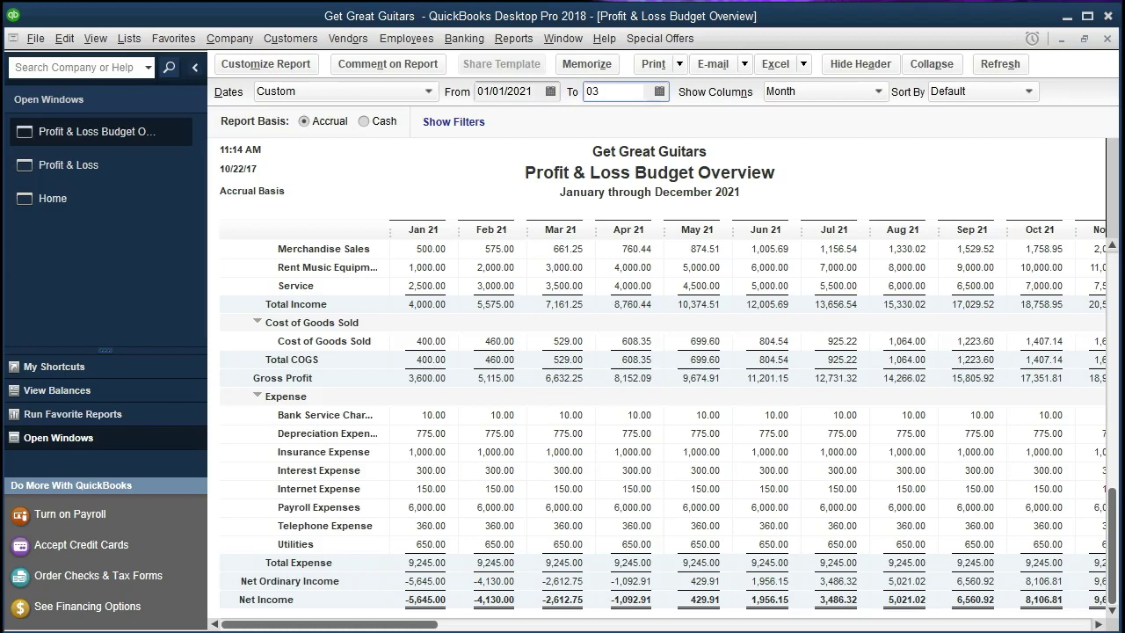
pyautogui.press('Tab')
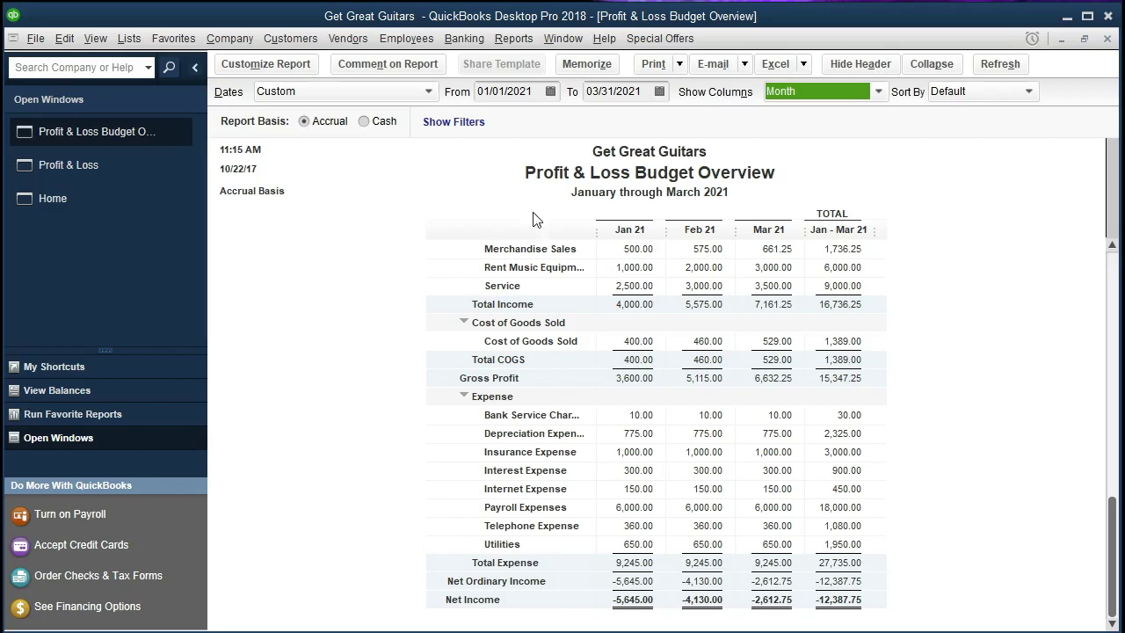
# - Export the first-quarter budget overview to a new worksheet in a new Excel workbook
pyautogui.click(802, 64)
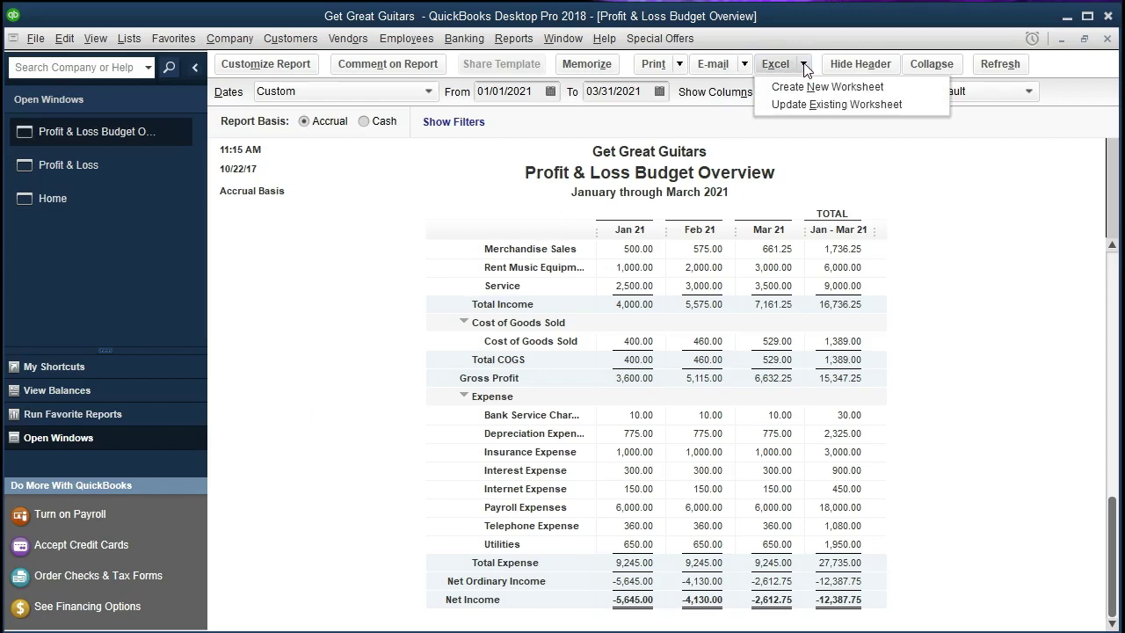
pyautogui.click(897, 97)
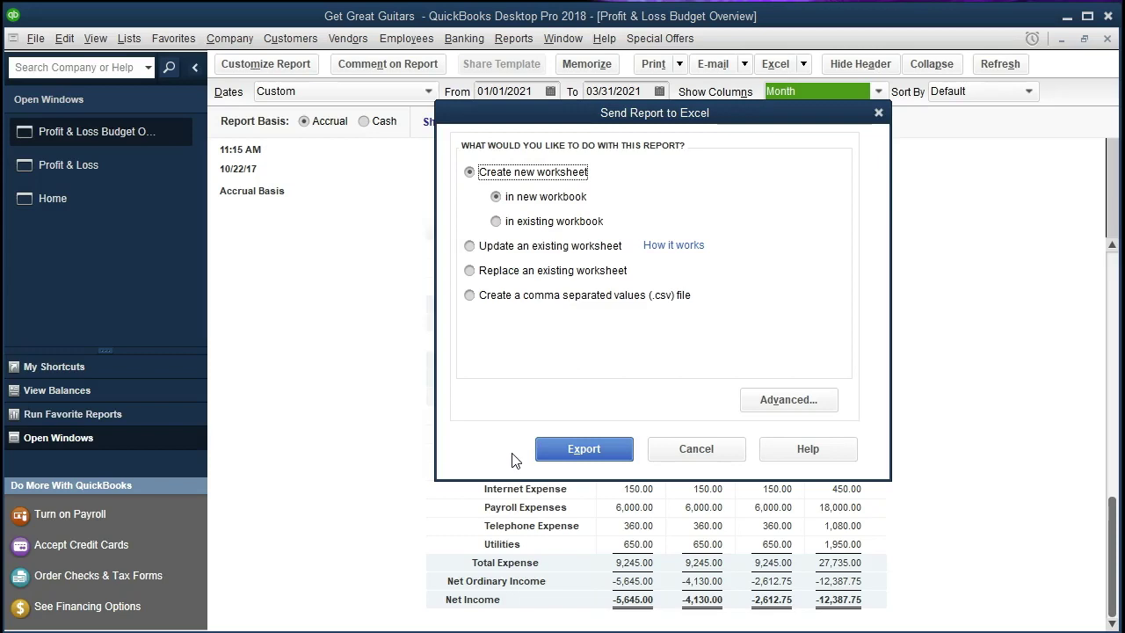
pyautogui.click(564, 452)
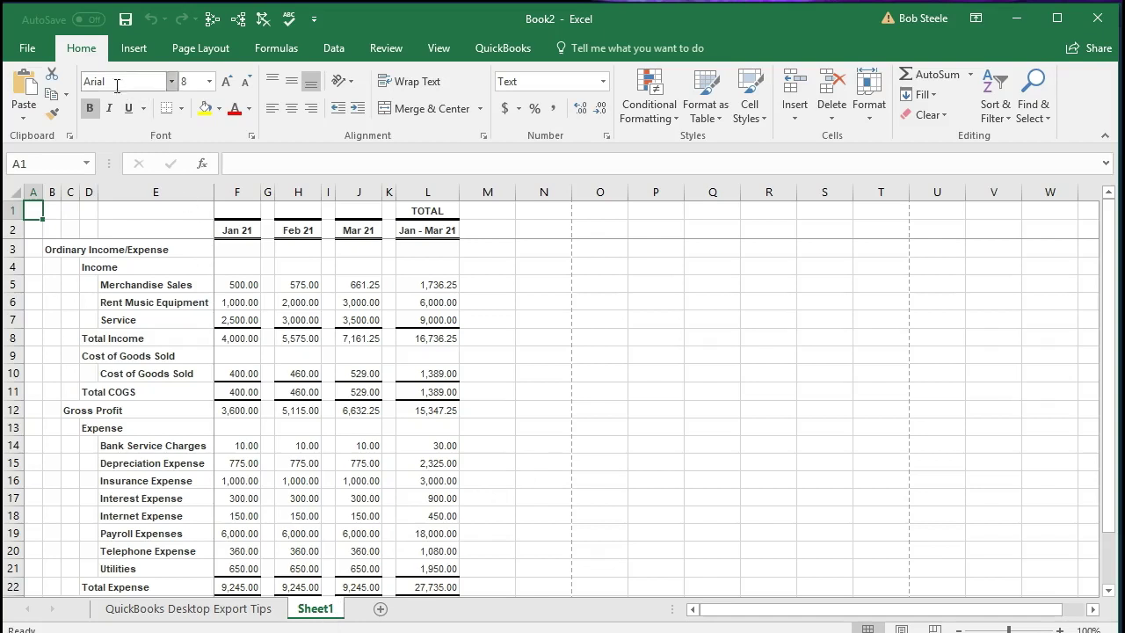
# - Remove the split panes from the exported sheet and check its report header in Page Layout view, returning to Normal view
pyautogui.click(433, 52)
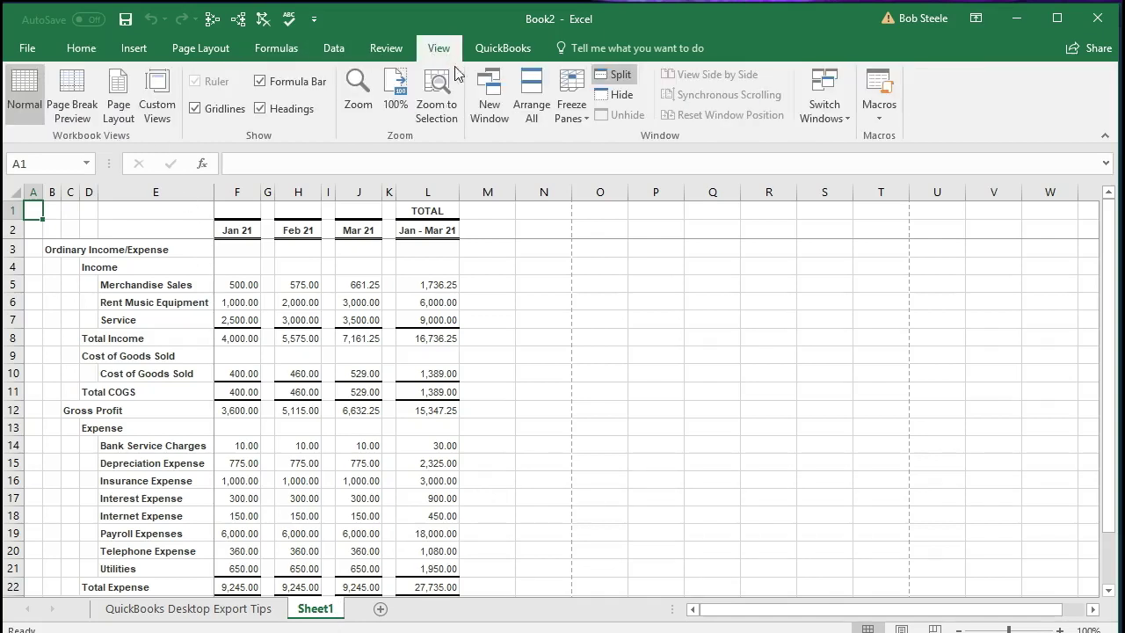
pyautogui.click(620, 81)
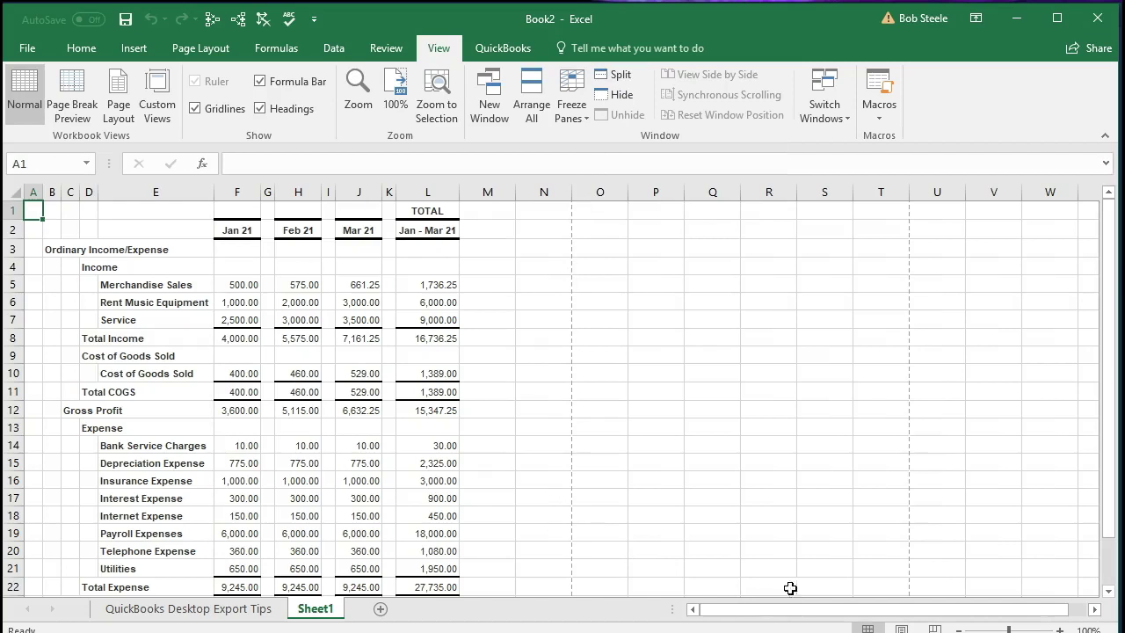
pyautogui.moveTo(733, 13); pyautogui.dragTo(734, 10)
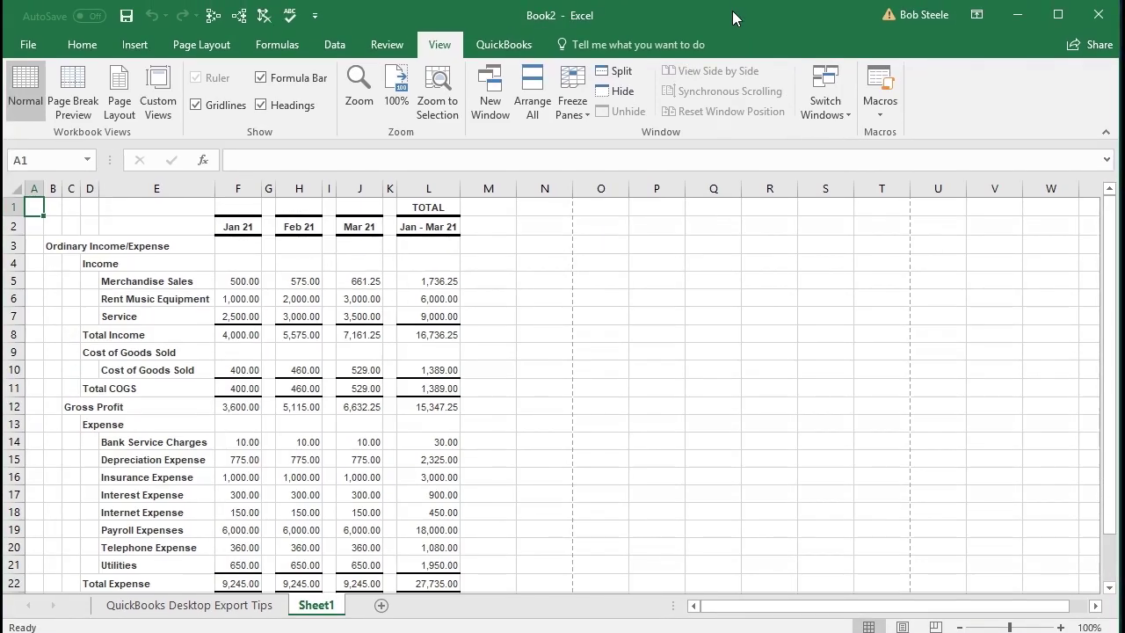
pyautogui.click(900, 626)
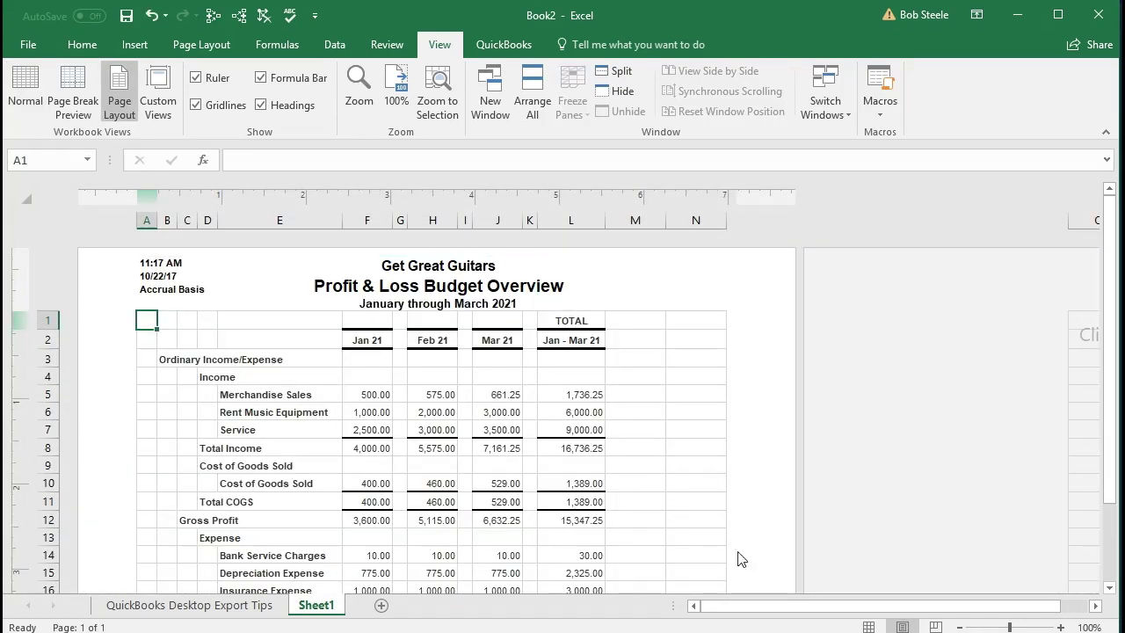
pyautogui.click(870, 626)
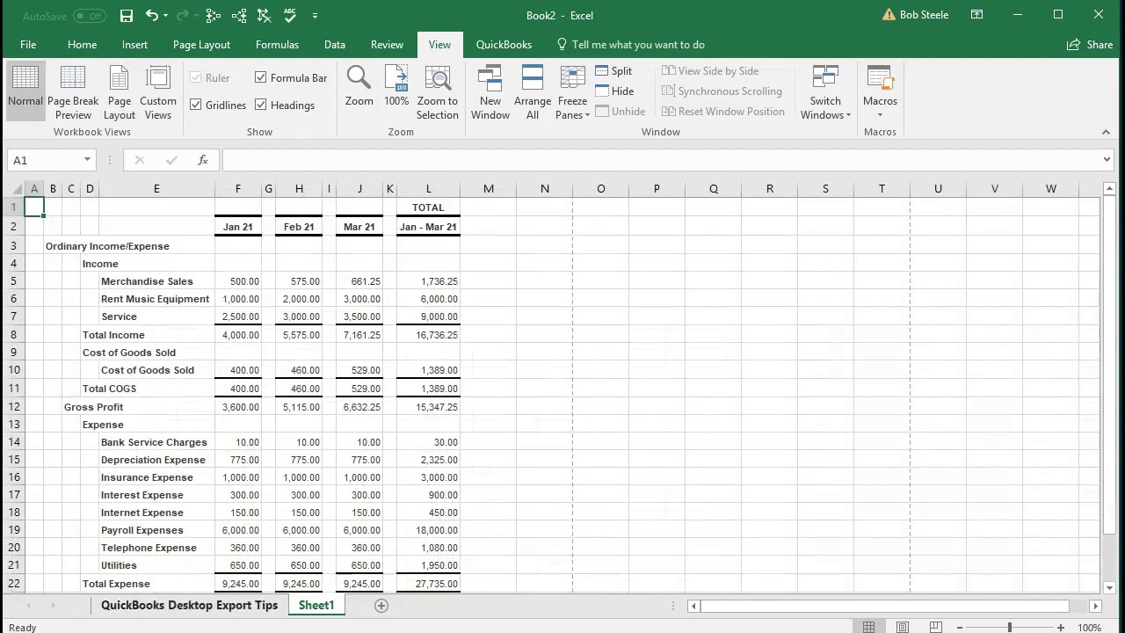
# - Rename the exported report's worksheet from Sheet1 to P&L Budget
pyautogui.doubleClick(309, 606)
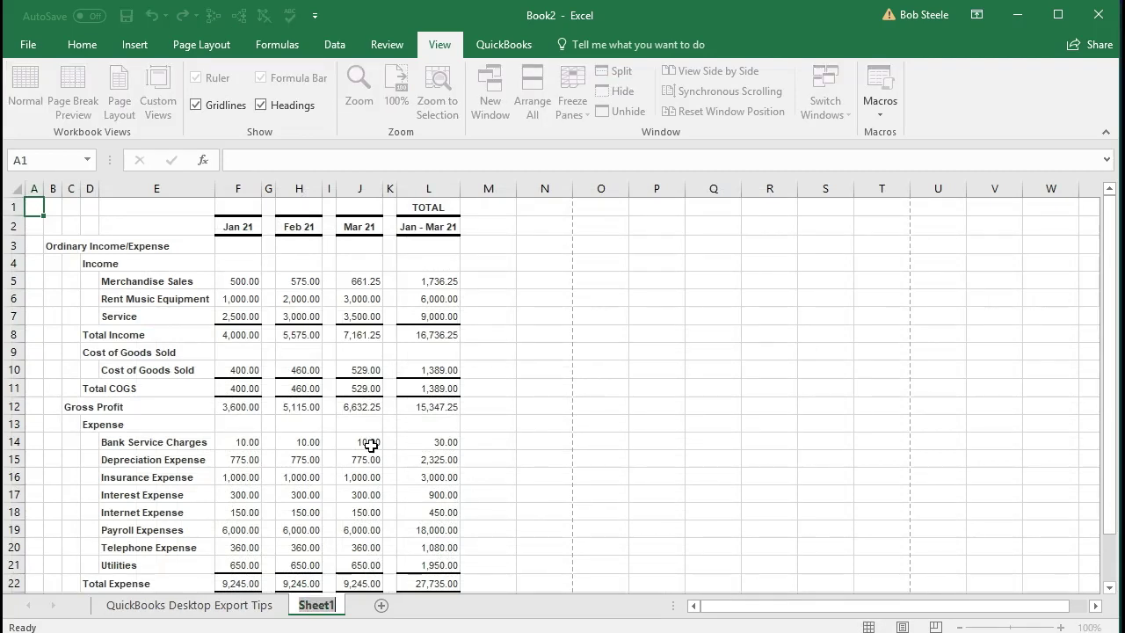
pyautogui.write('P&')
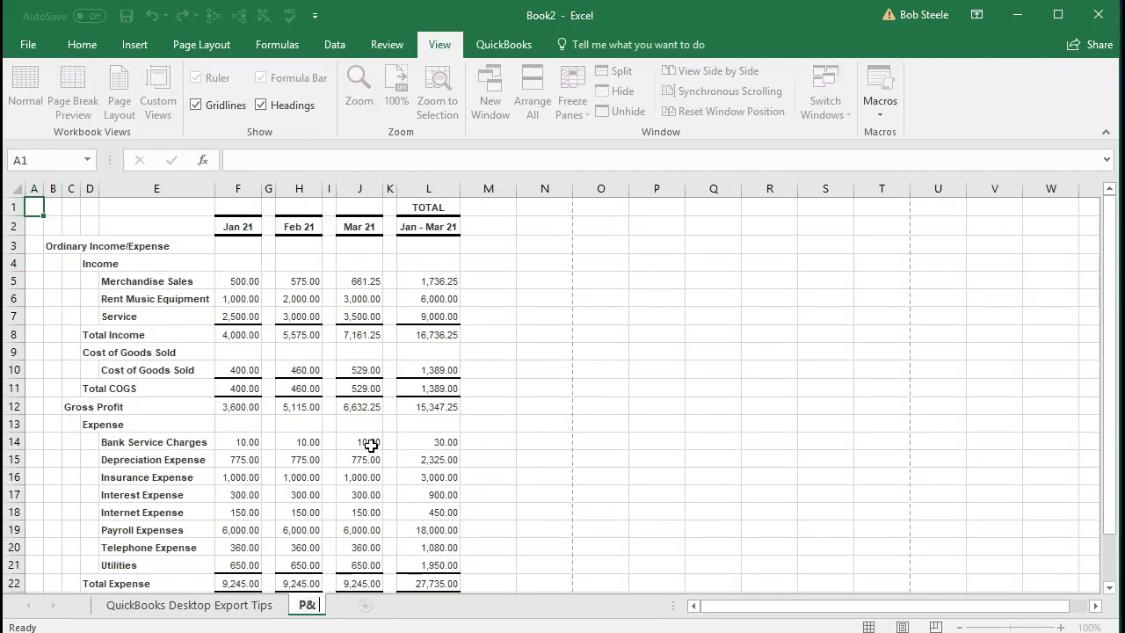
pyautogui.write('L Budget')
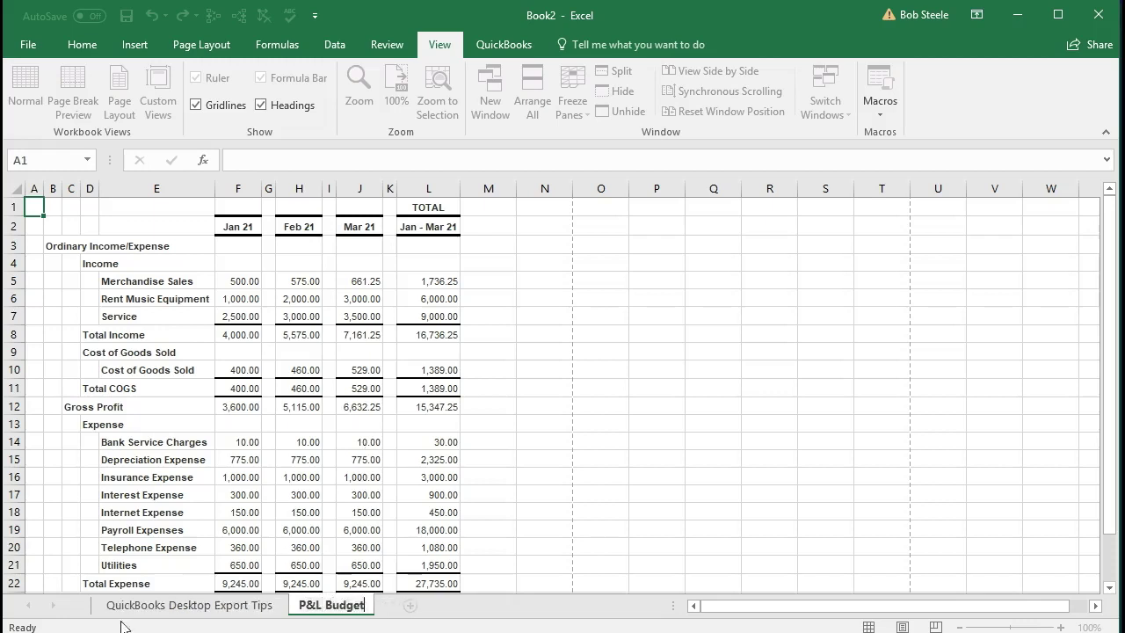
pyautogui.click(185, 383)
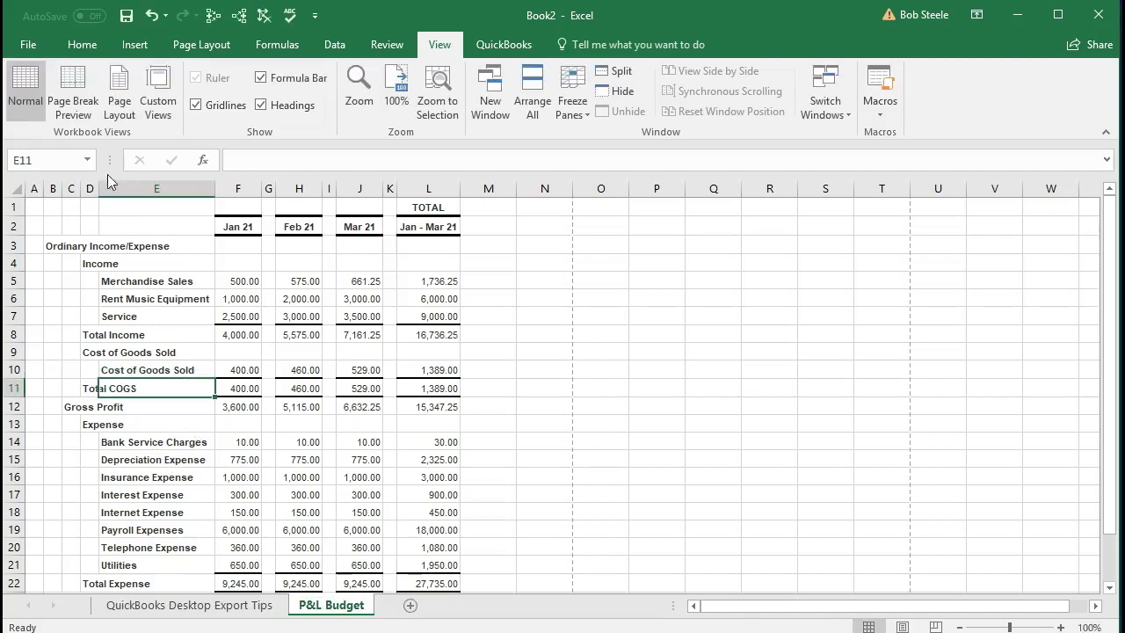
# - Choose the Section 11 folder inside Get Great Guitars on the Desktop as the workbook's save location
pyautogui.click(27, 46)
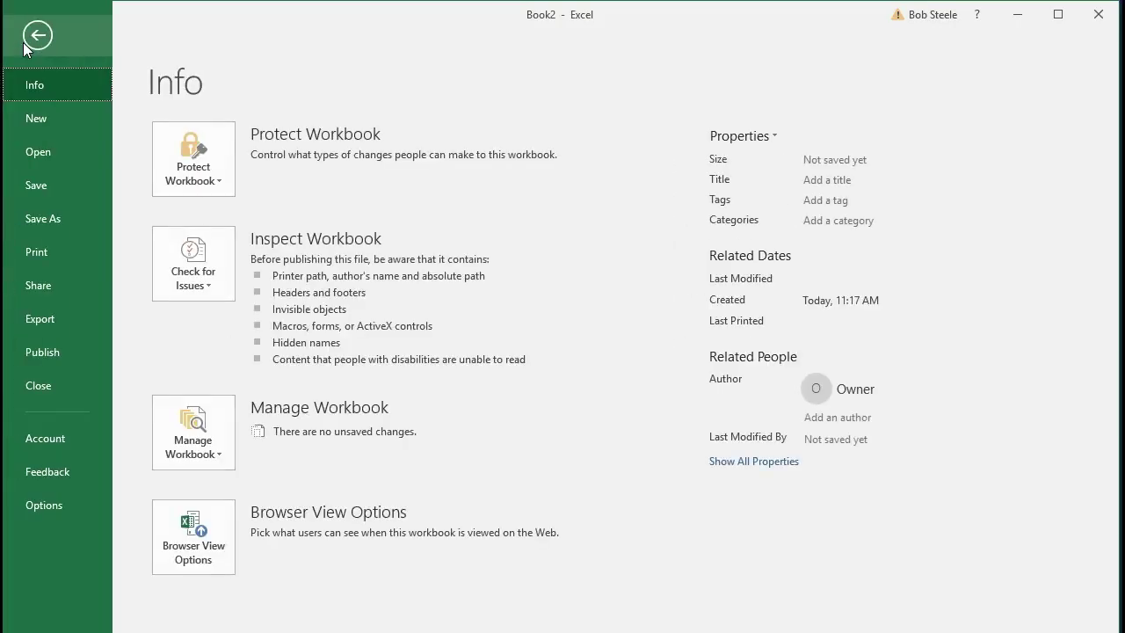
pyautogui.click(49, 227)
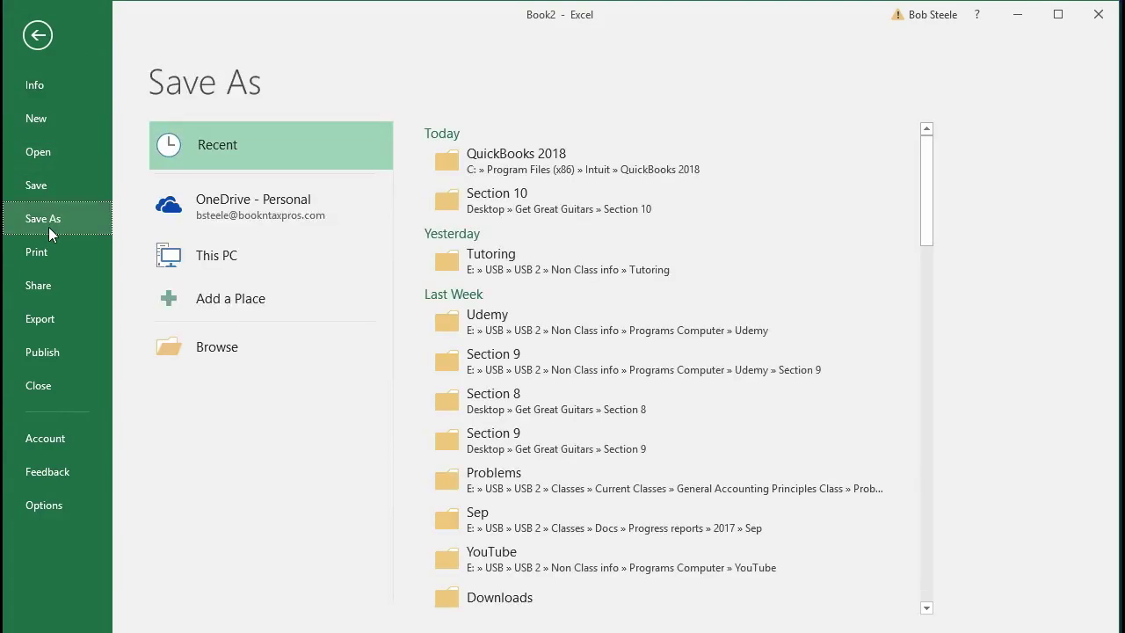
pyautogui.click(168, 344)
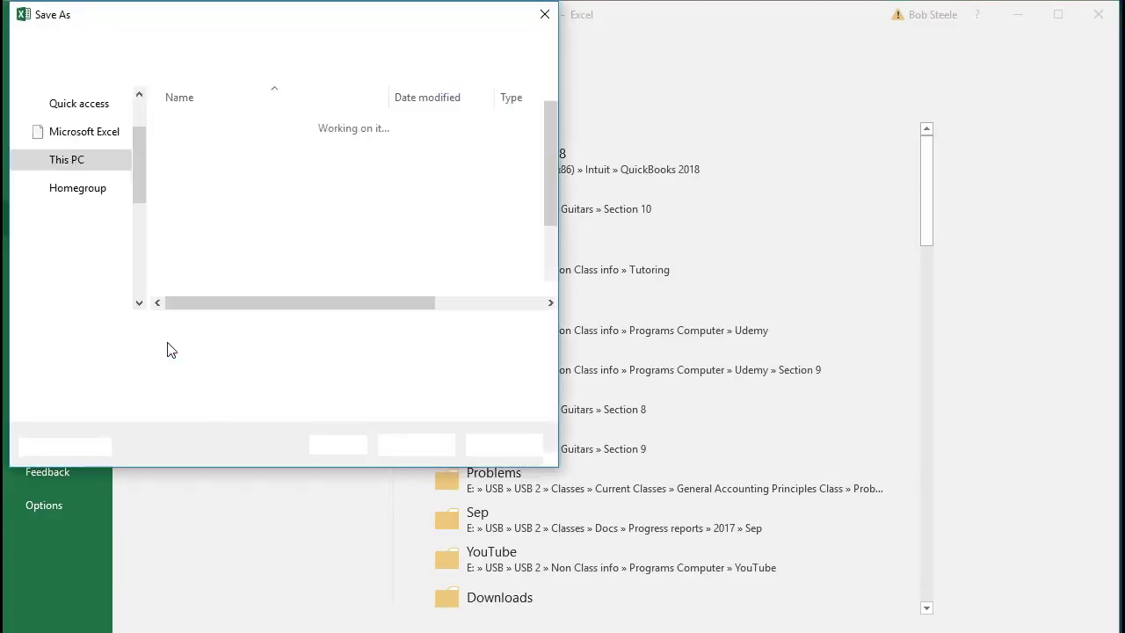
pyautogui.moveTo(140, 195); pyautogui.dragTo(145, 158)
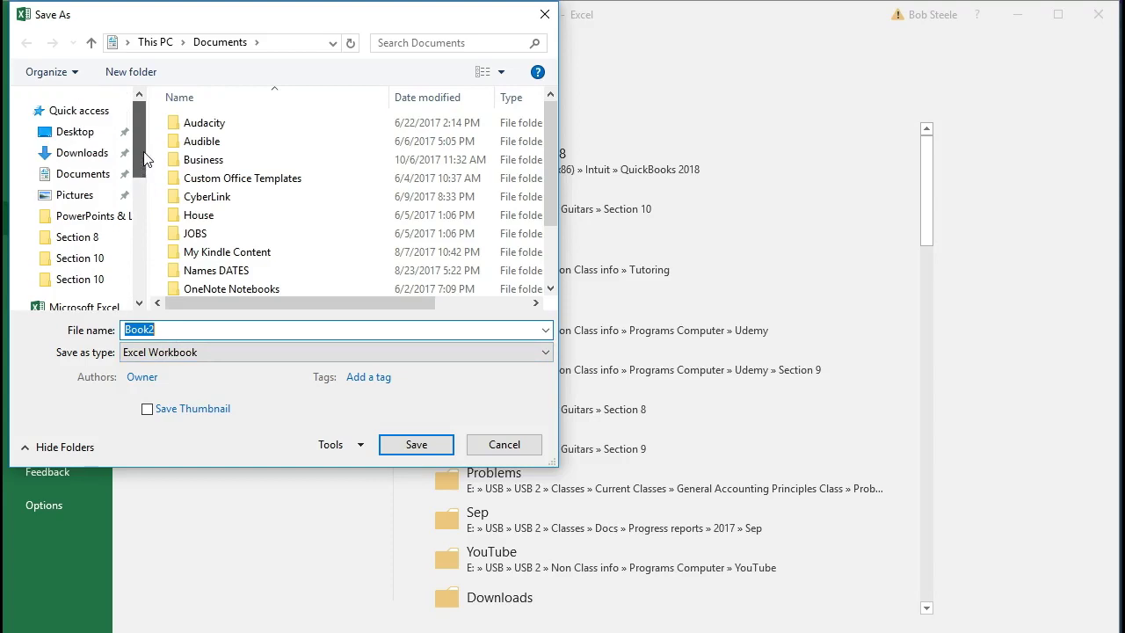
pyautogui.click(66, 133)
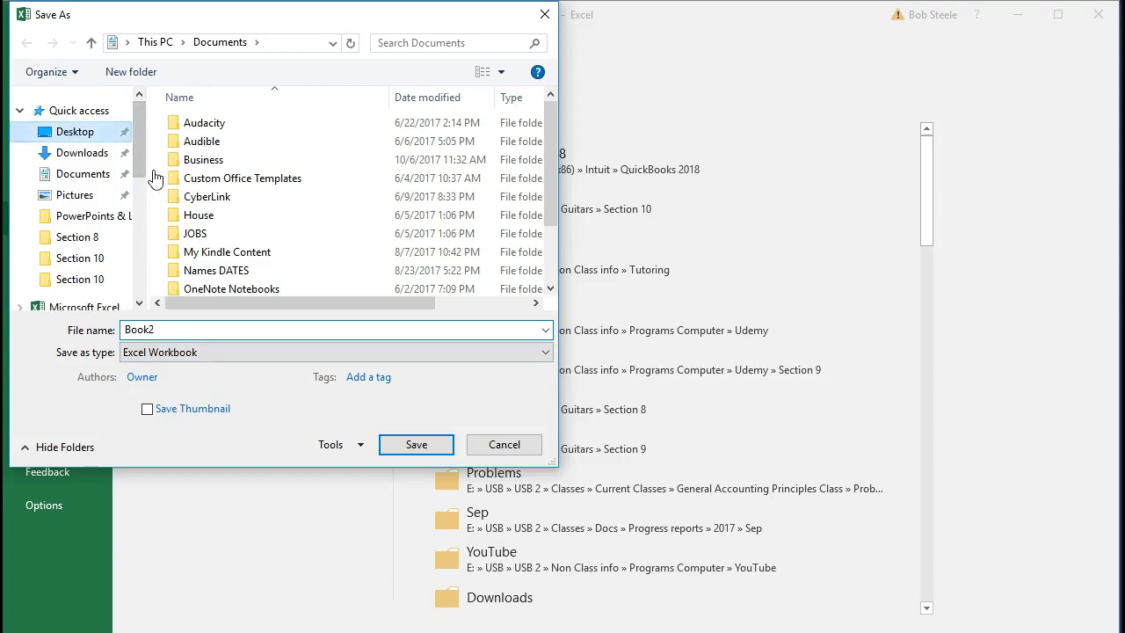
pyautogui.moveTo(553, 119); pyautogui.dragTo(549, 198)
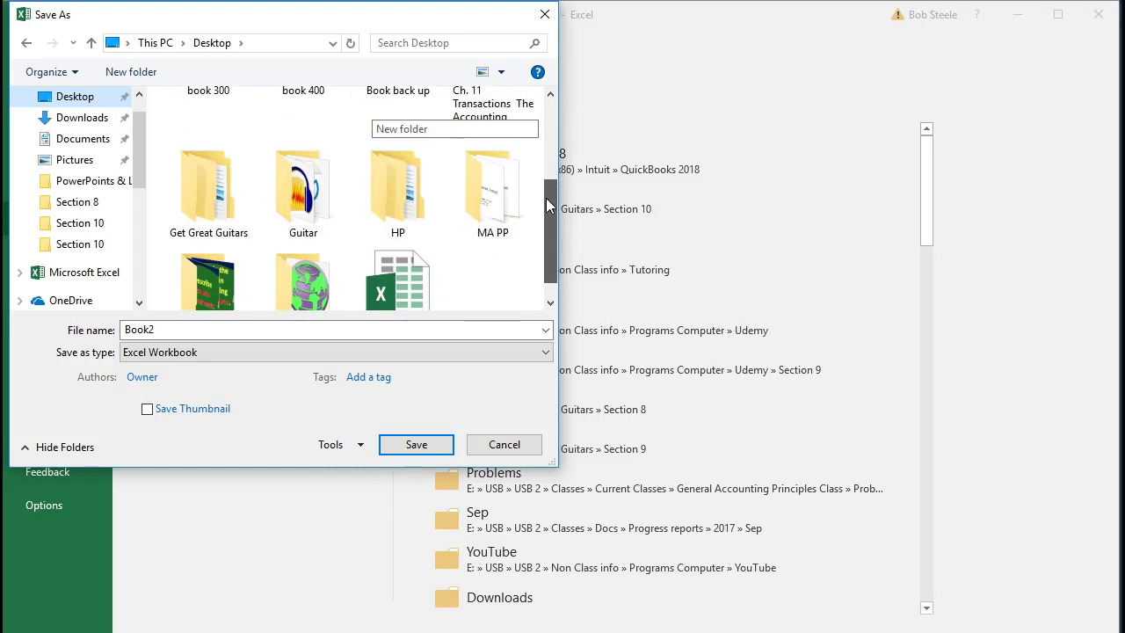
pyautogui.doubleClick(222, 200)
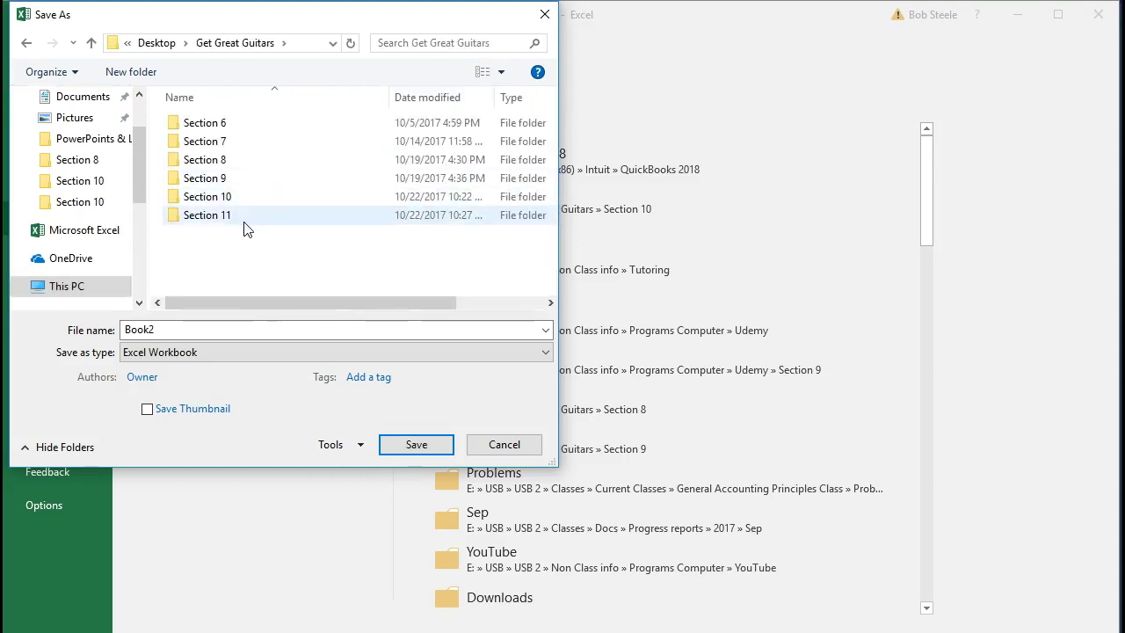
pyautogui.doubleClick(246, 227)
# - Save the workbook as Section 11 Reports in macro-free format, and close it to return to QuickBooks
pyautogui.click(185, 329)
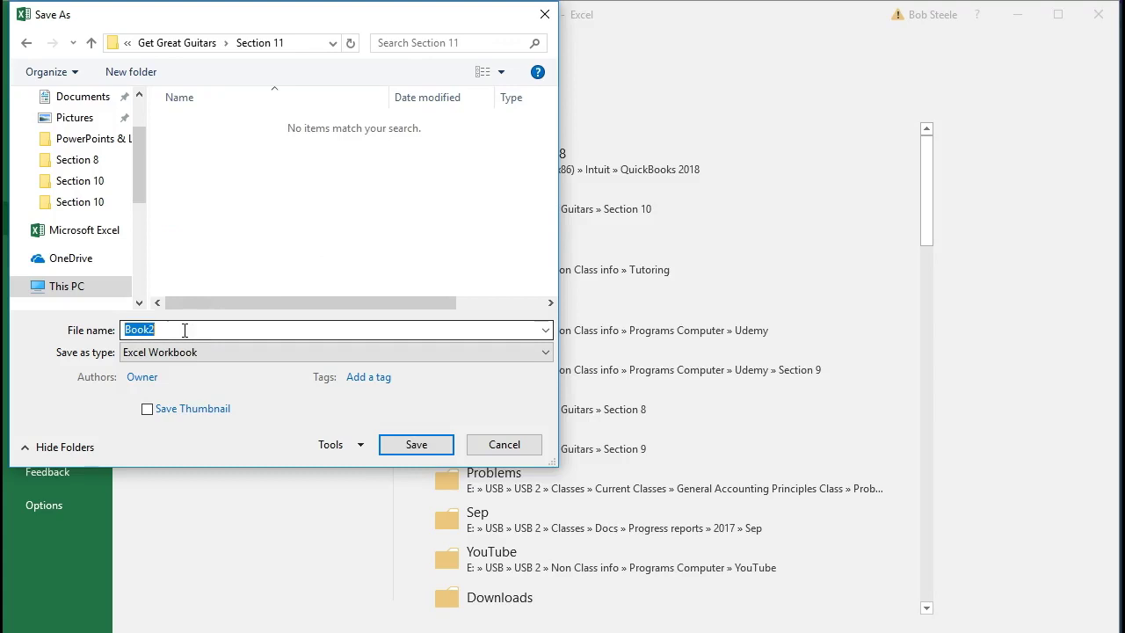
pyautogui.write('Section')
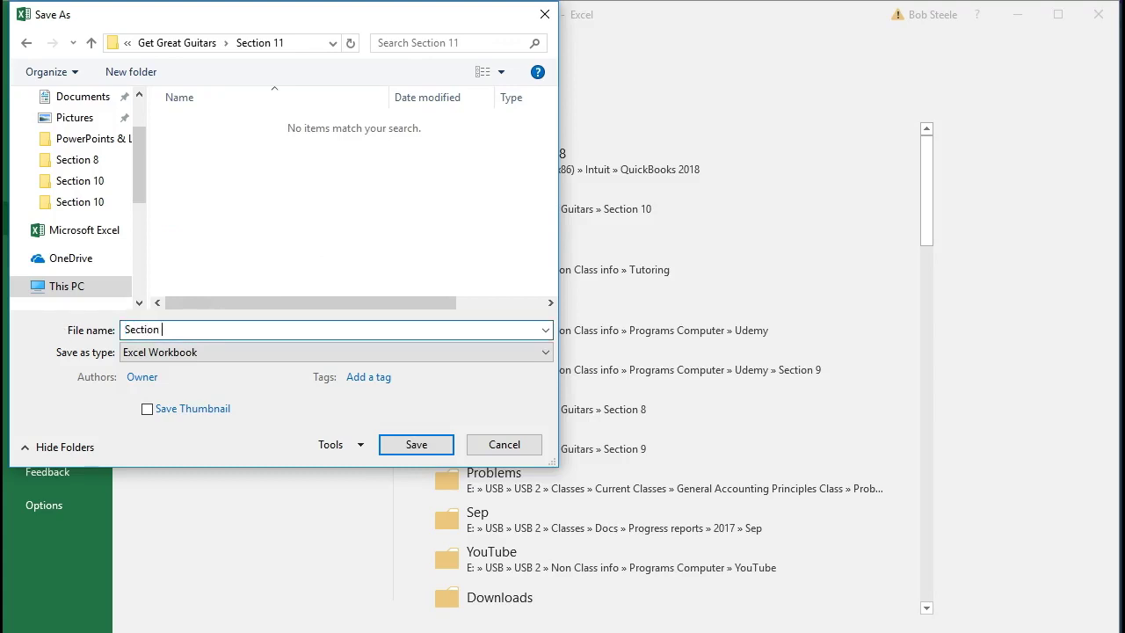
pyautogui.write(' 11 Reports')
pyautogui.press('Return')
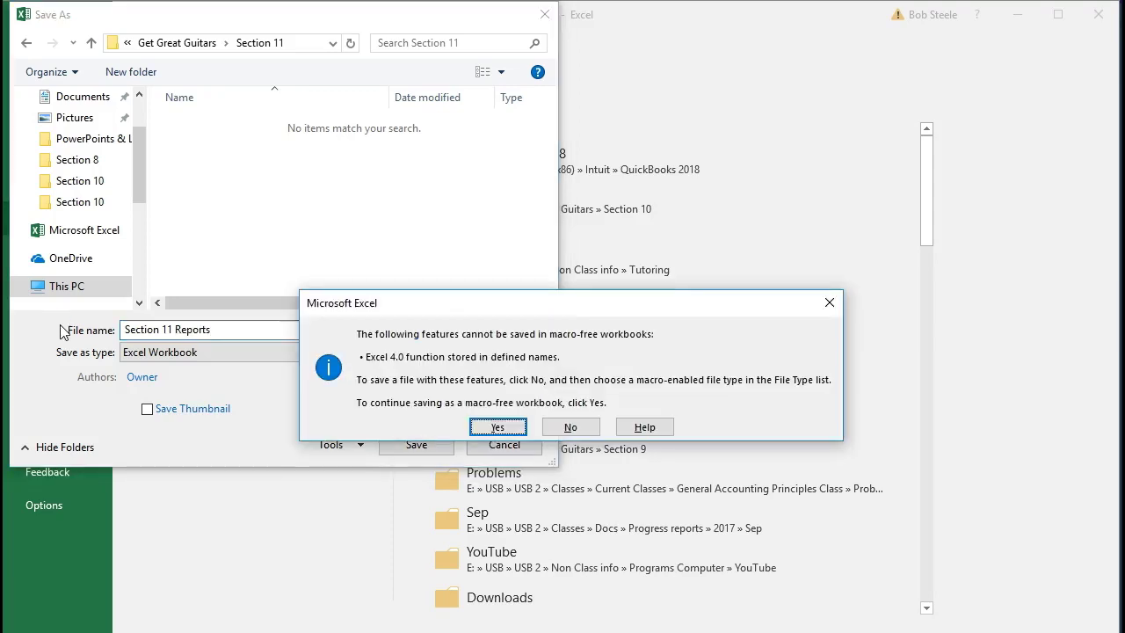
pyautogui.click(497, 427)
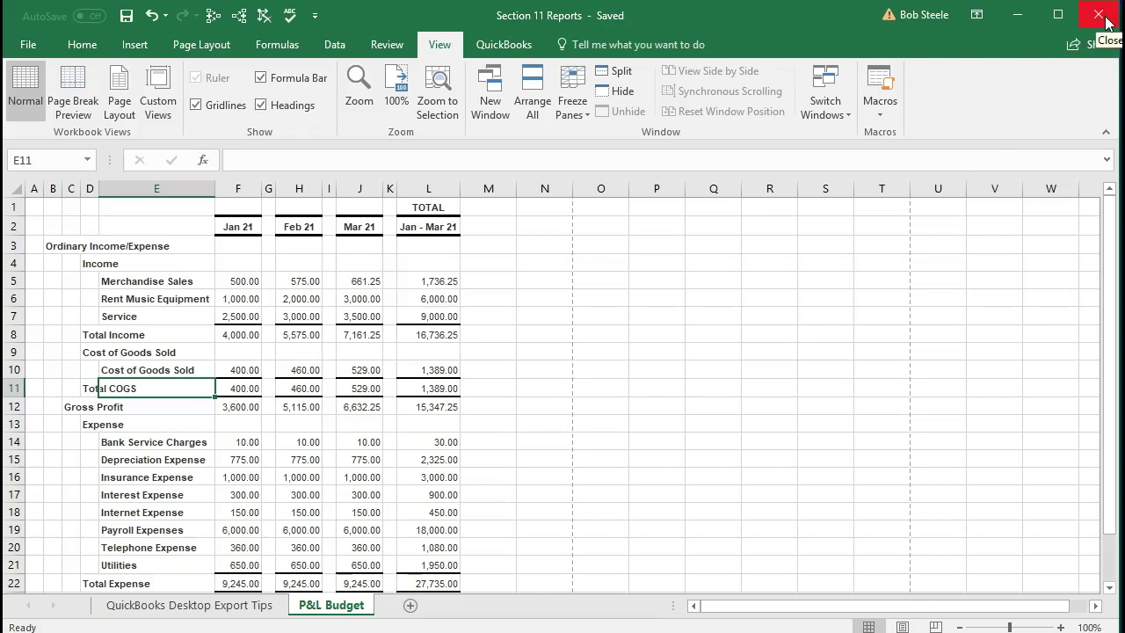
pyautogui.click(1099, 15)
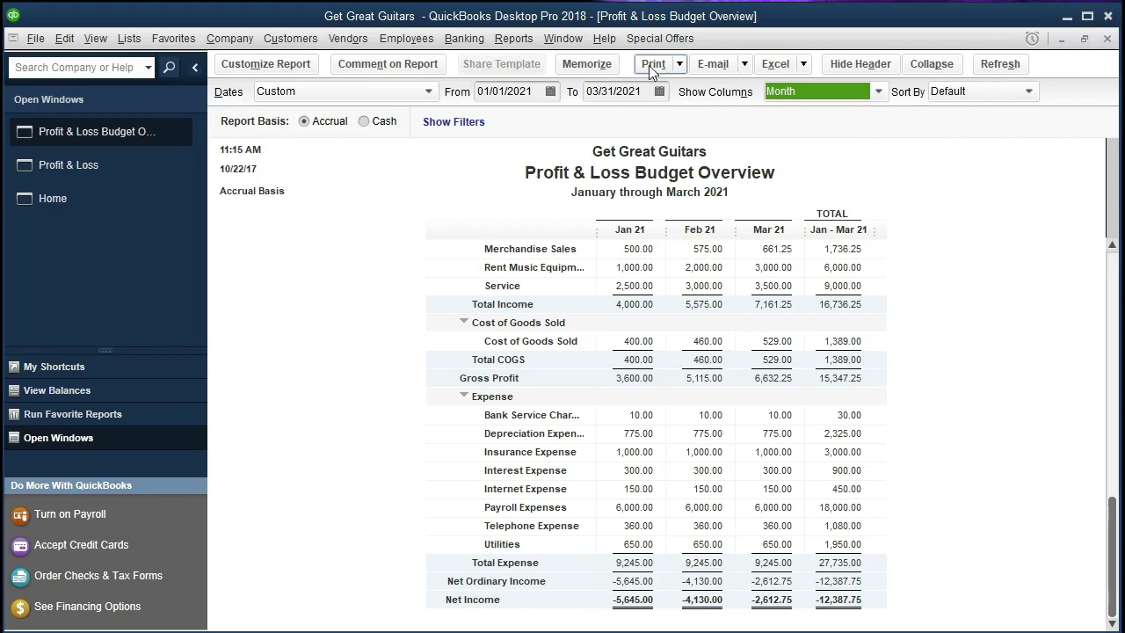
# - Generate a Budget vs. Actual report from the FY2021 - Profit & Loss by Account budget with the Account by Month layout
pyautogui.click(519, 42)
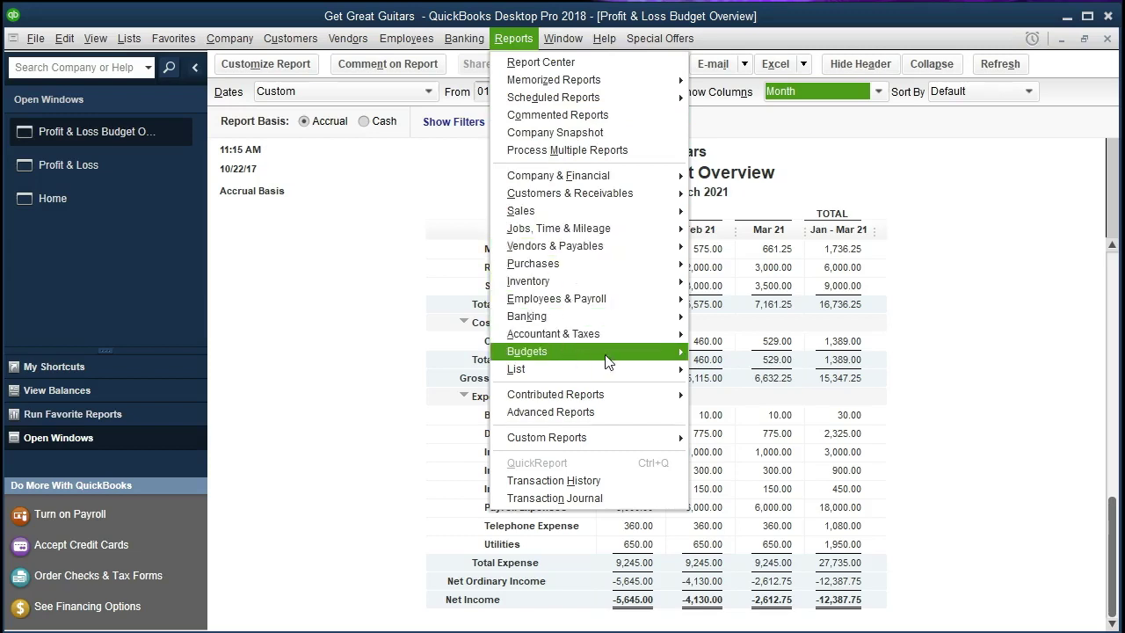
pyautogui.moveTo(629, 356)
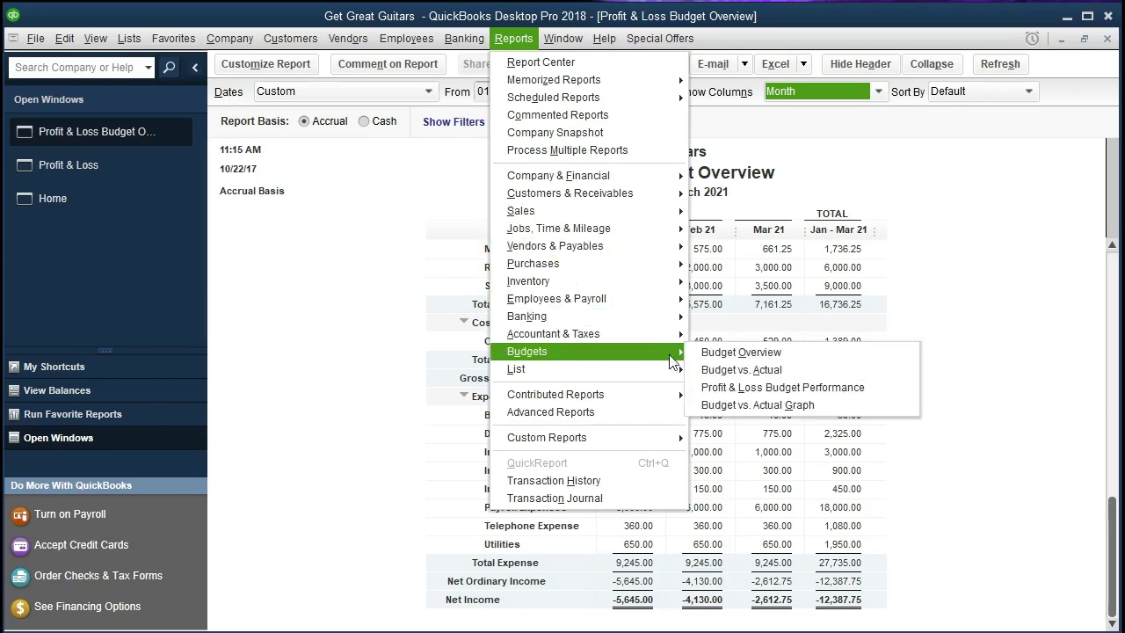
pyautogui.click(792, 365)
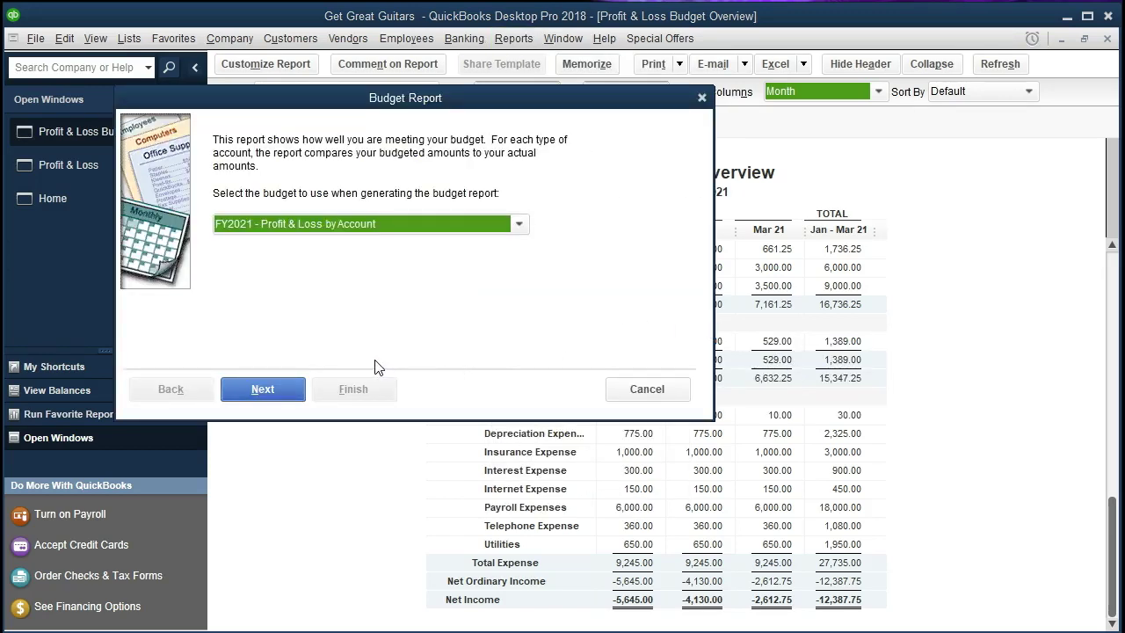
pyautogui.click(293, 393)
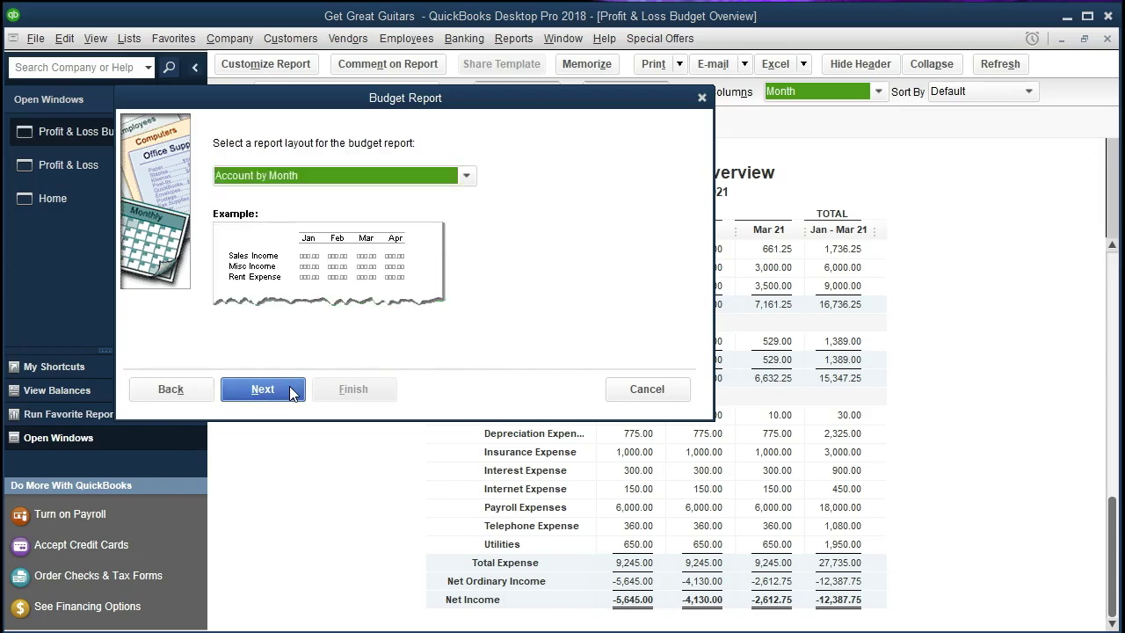
pyautogui.click(292, 393)
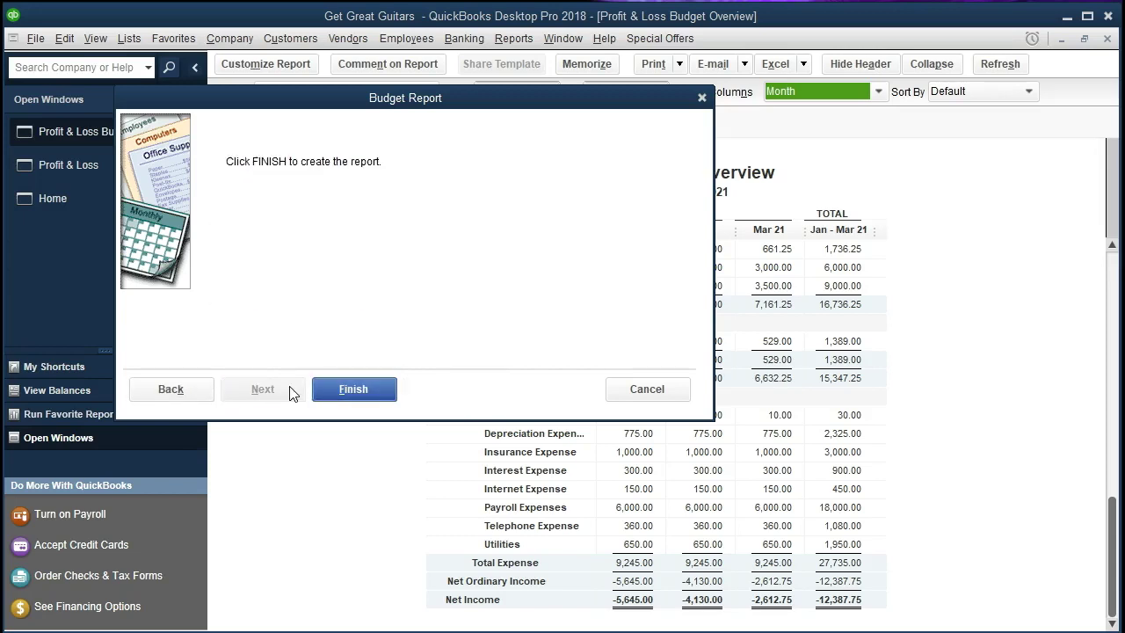
pyautogui.click(334, 390)
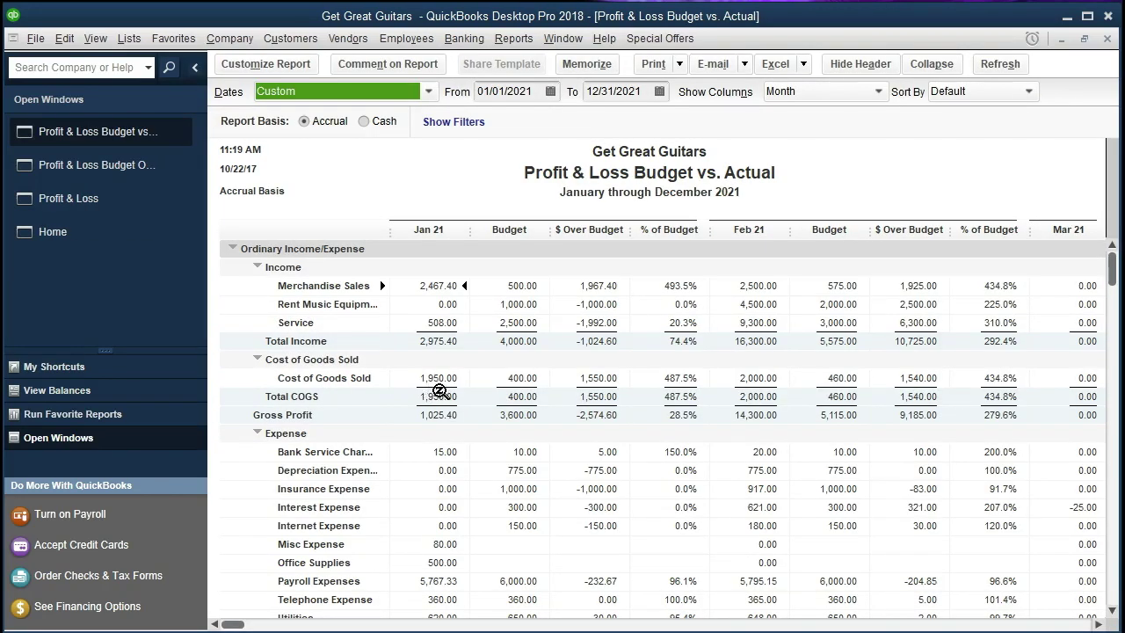
# - Examine the monthly actual, budget, $ Over Budget and % of Budget columns across the Budget vs. Actual report
pyautogui.click(569, 626)
pyautogui.click(661, 626)
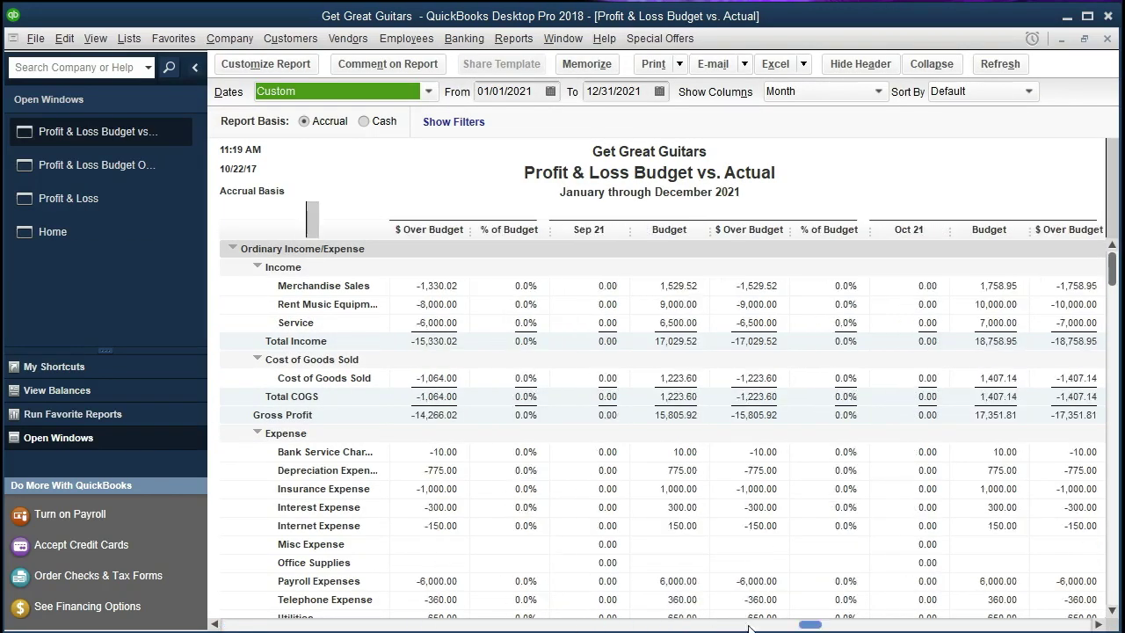
pyautogui.click(773, 626)
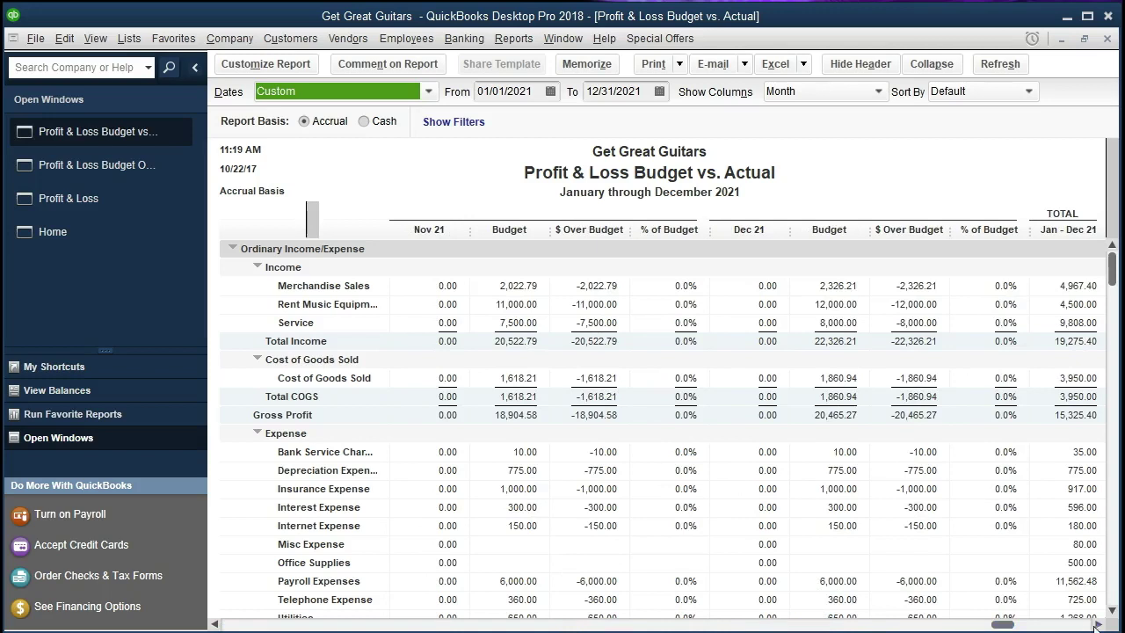
pyautogui.moveTo(1007, 625); pyautogui.dragTo(239, 626)
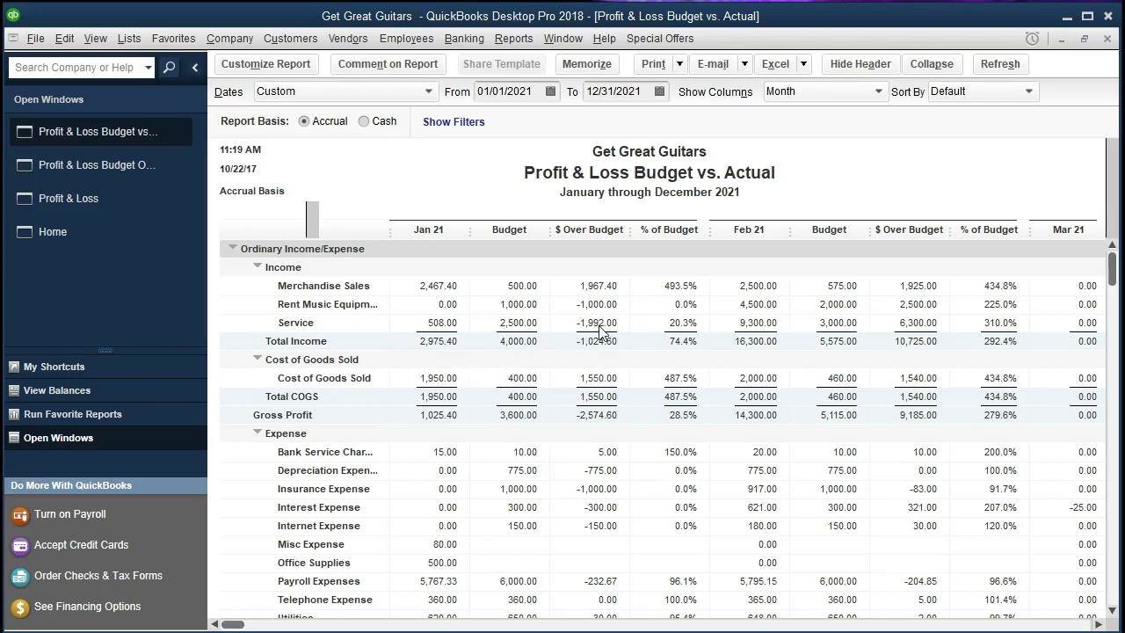
pyautogui.click(1098, 623)
pyautogui.click(1098, 623)
pyautogui.click(1098, 623)
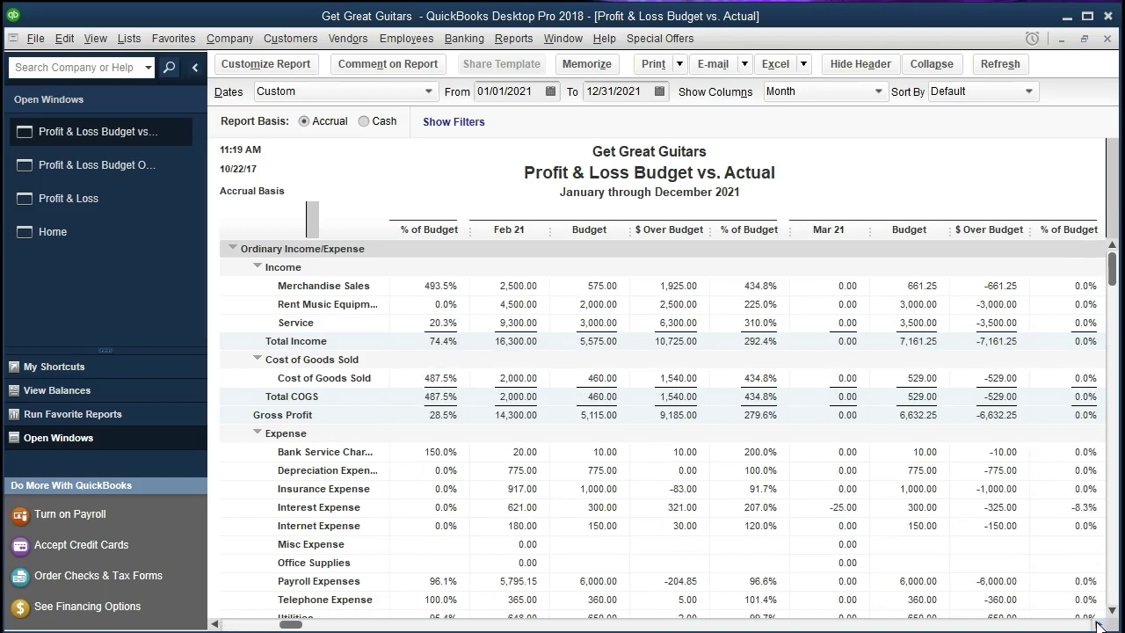
pyautogui.click(1099, 623)
pyautogui.click(1099, 623)
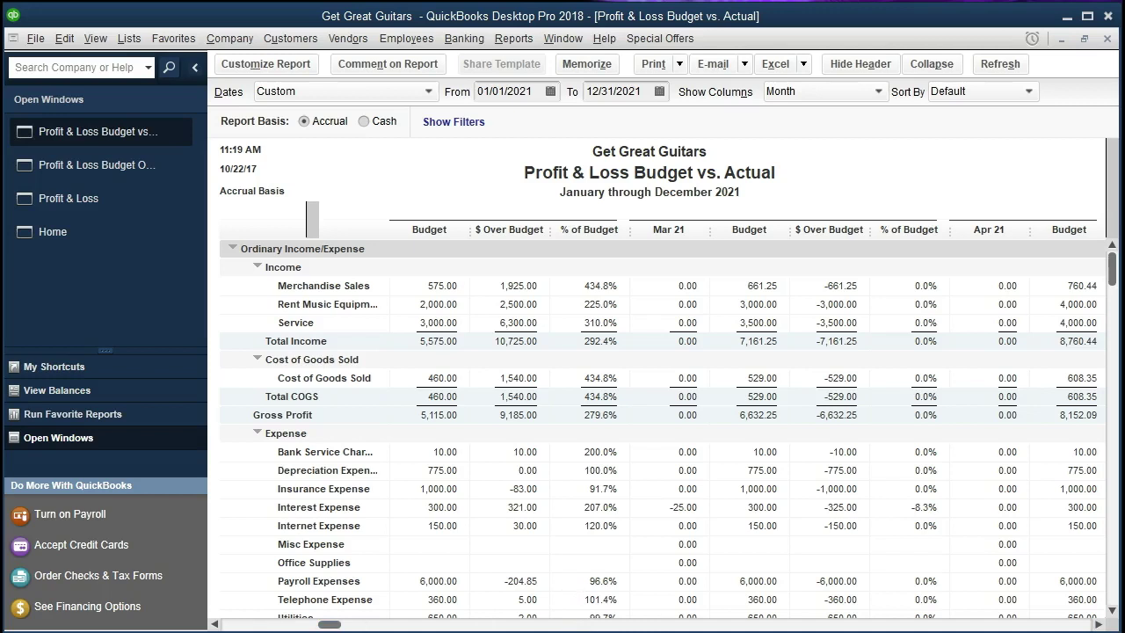
# - Limit the Budget vs. Actual report to the period from 01/01/2021 to 02/28/2021
pyautogui.click(536, 90)
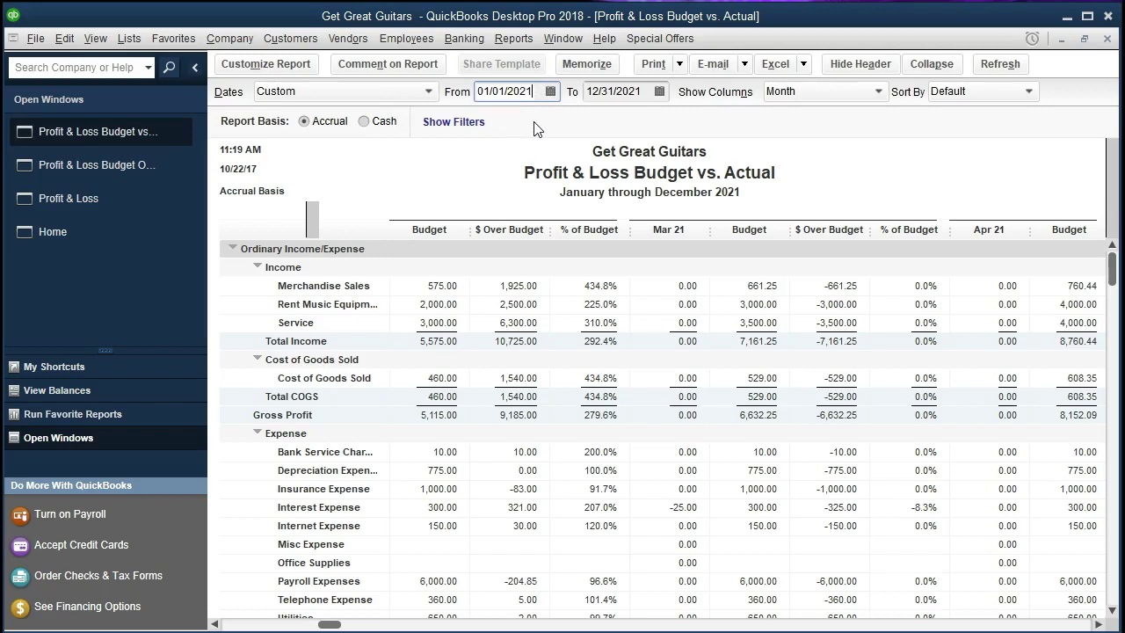
pyautogui.press('Tab')
pyautogui.write('02/28/21')
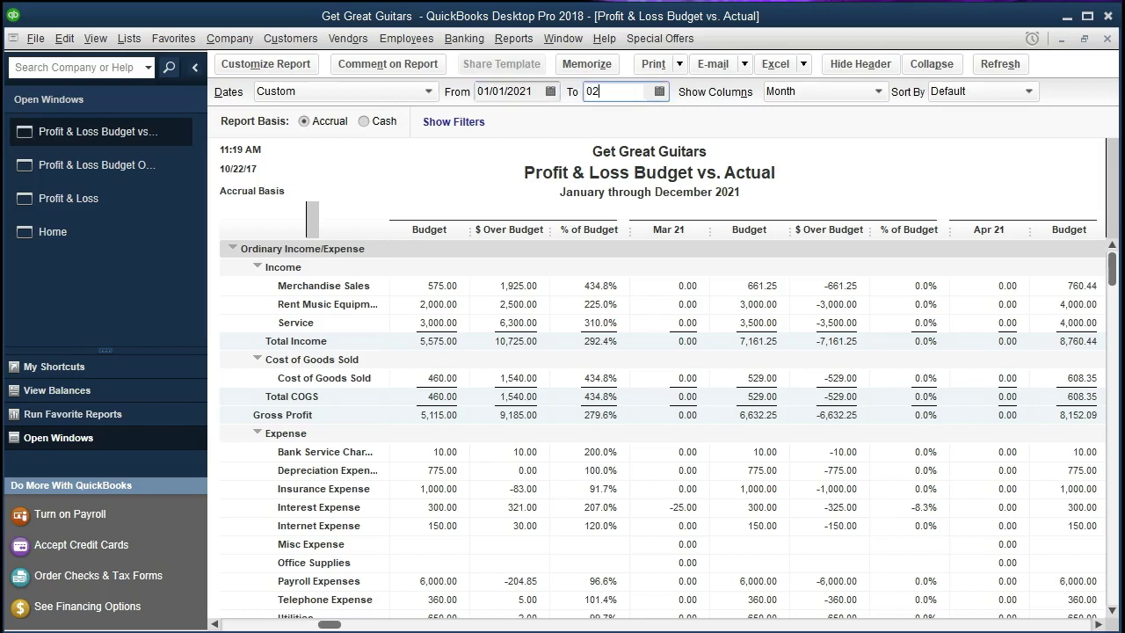
pyautogui.press('Tab')
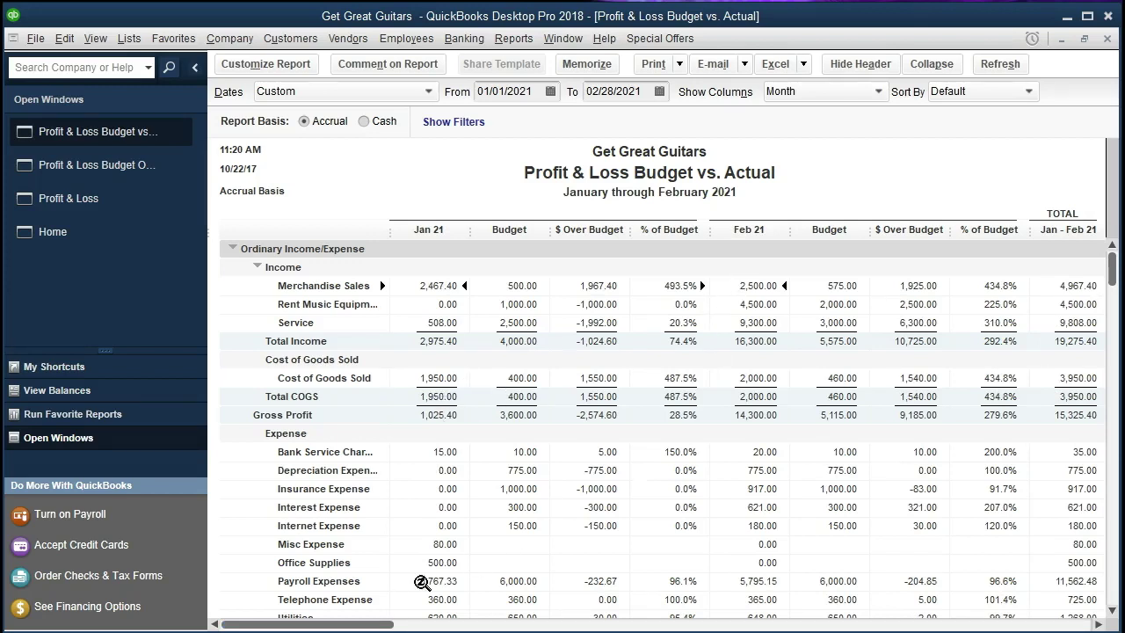
# - Check the February Merchandise Sales $ Over Budget figure in Calculator by subtracting 575 from 2500
pyautogui.moveTo(378, 626); pyautogui.dragTo(1098, 626)
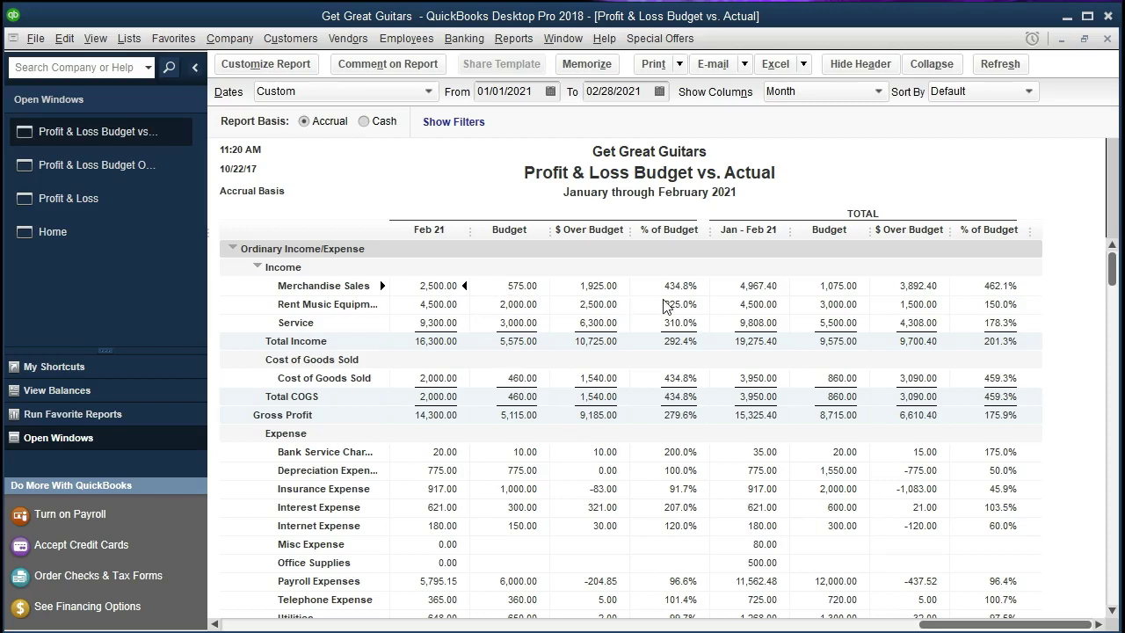
pyautogui.press('XF86Calculator')
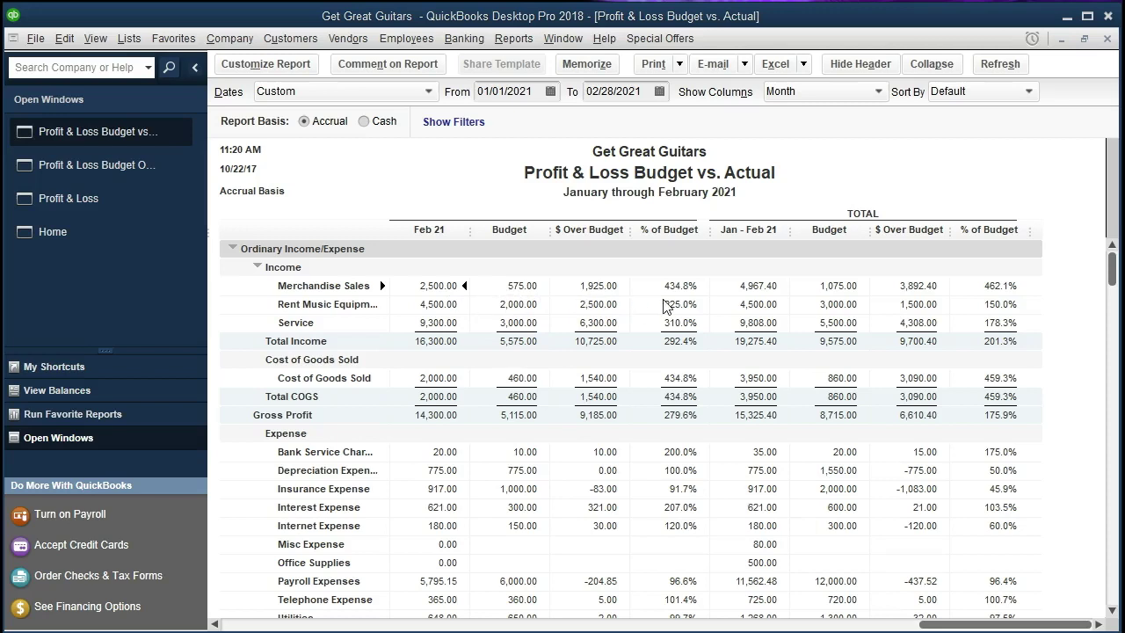
pyautogui.click(1101, 263)
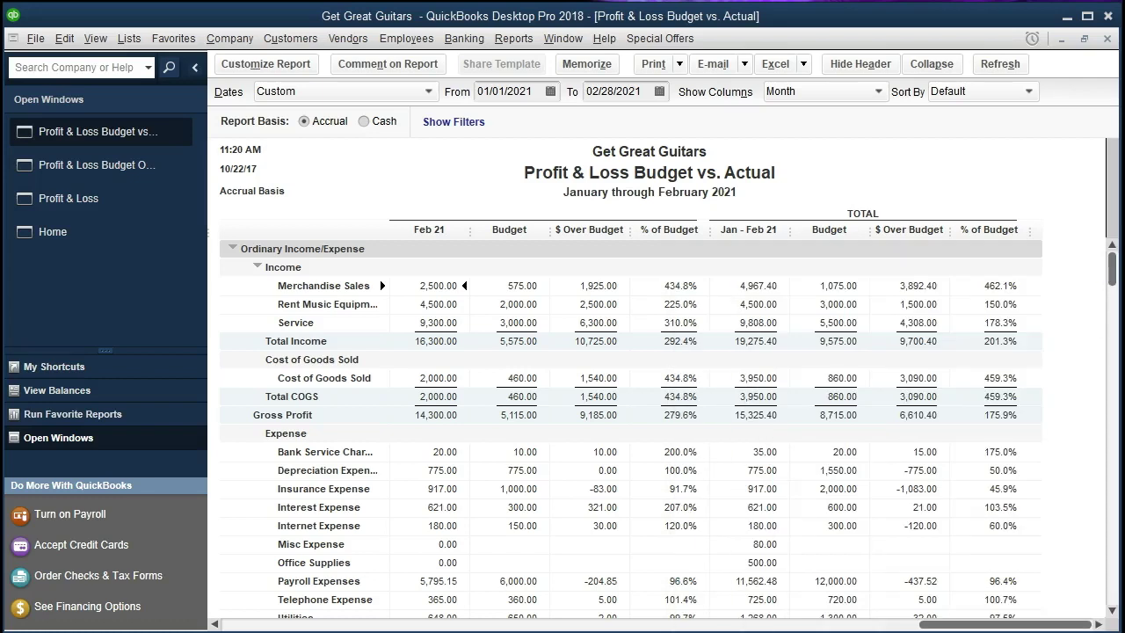
pyautogui.hotkey('alt', 'Tab')
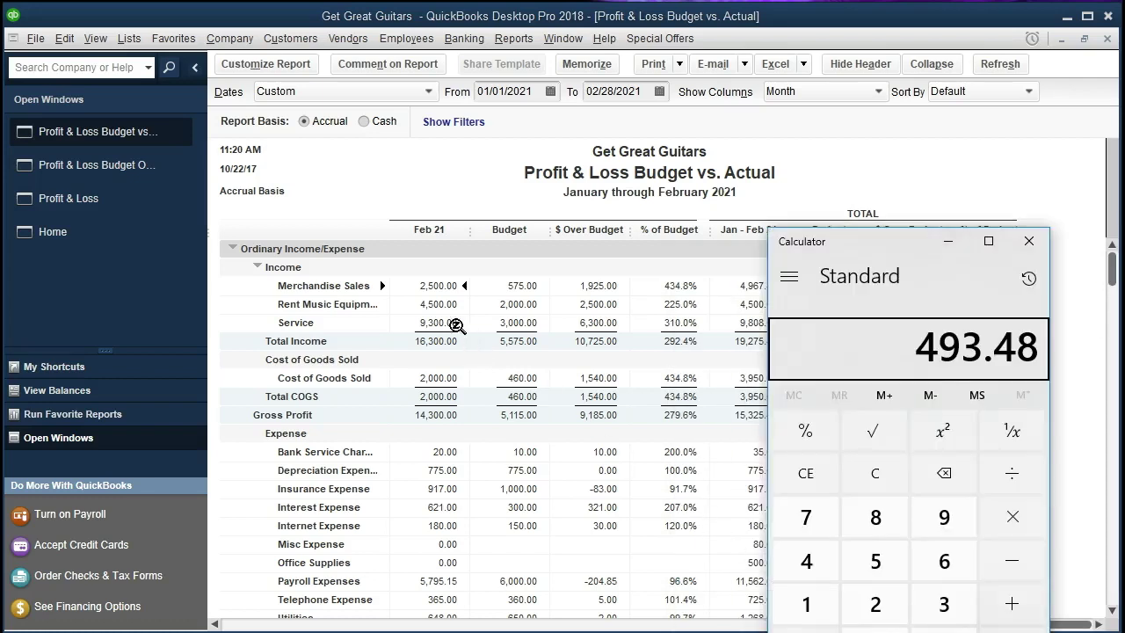
pyautogui.write('2500')
pyautogui.press('-')
pyautogui.write('575')
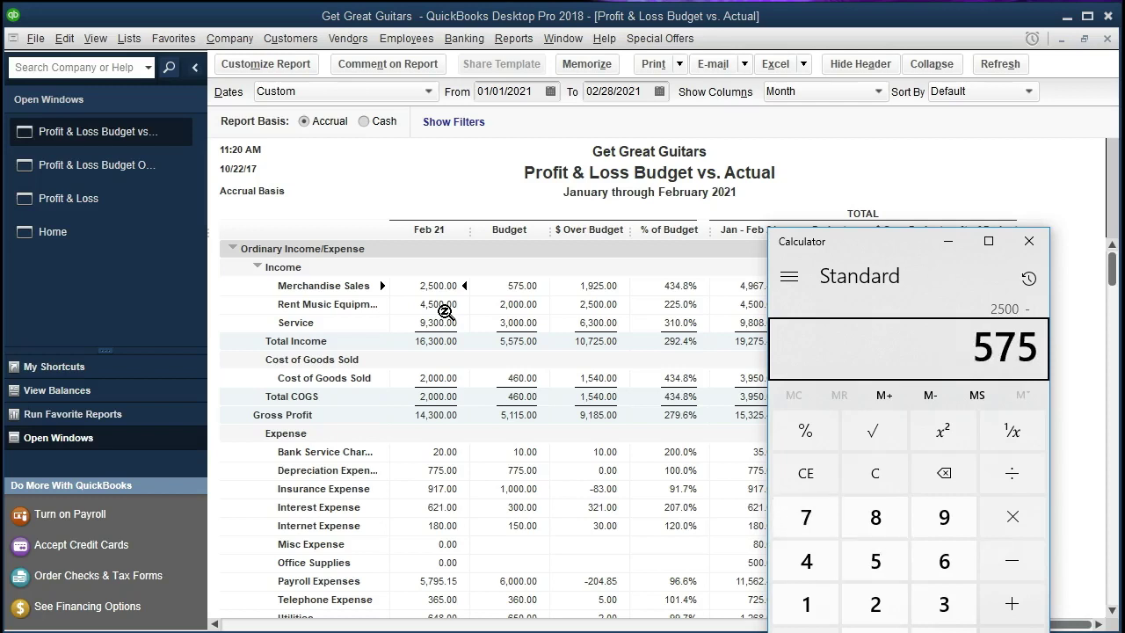
pyautogui.press('Return')
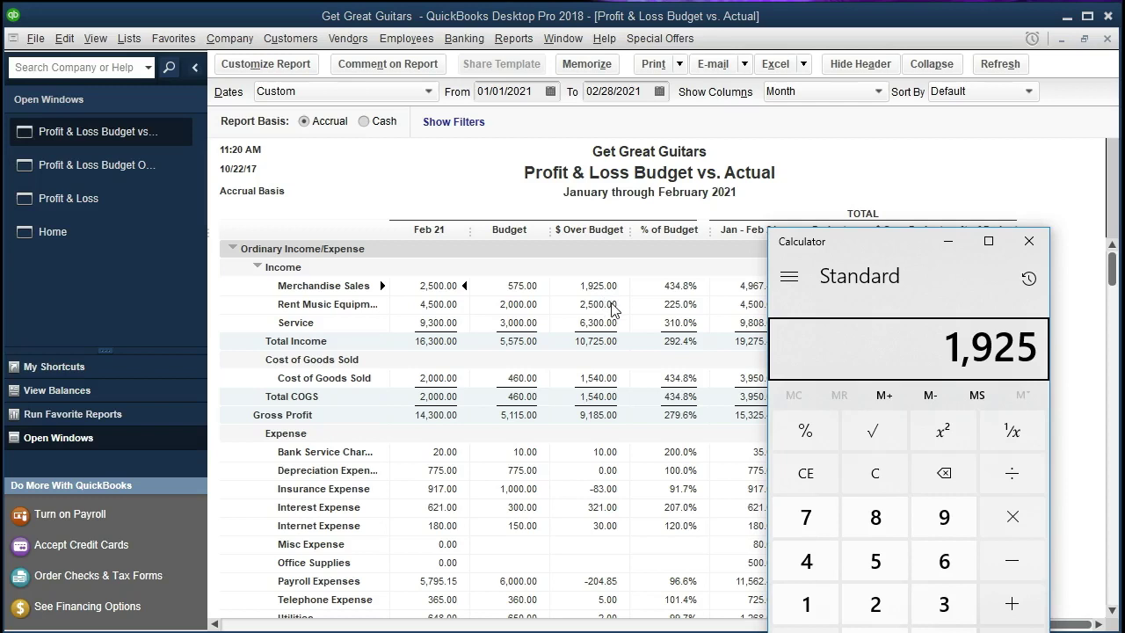
# - Check the February Merchandise Sales % of Budget by dividing 2500 by 575 and multiplying by 100, and put Calculator away
pyautogui.click(864, 476)
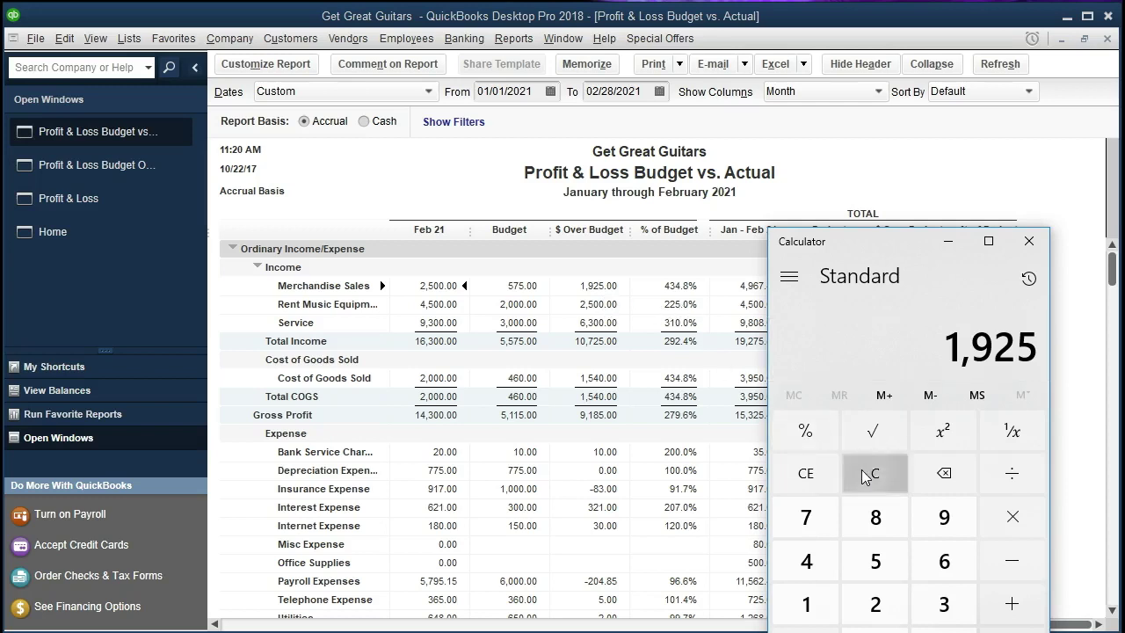
pyautogui.write('2500')
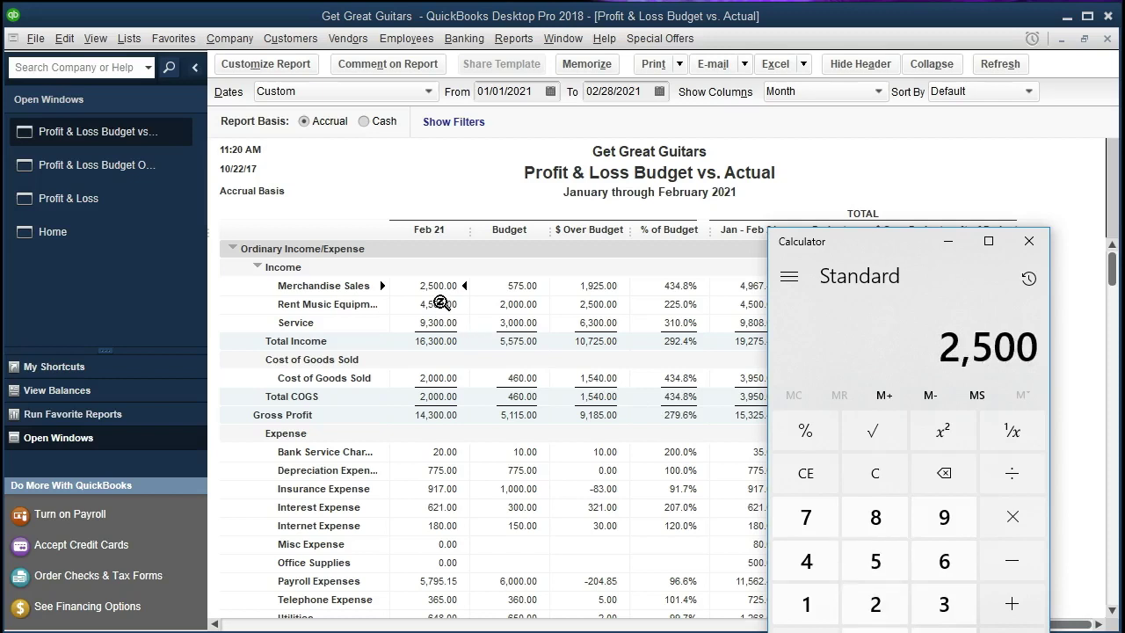
pyautogui.press('/')
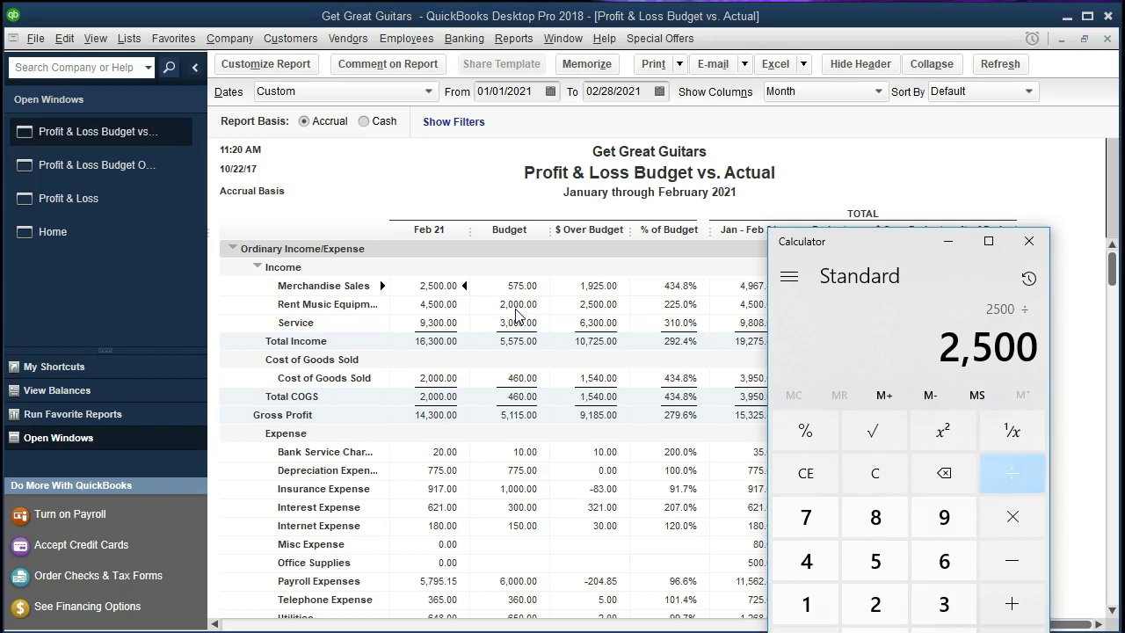
pyautogui.write('575')
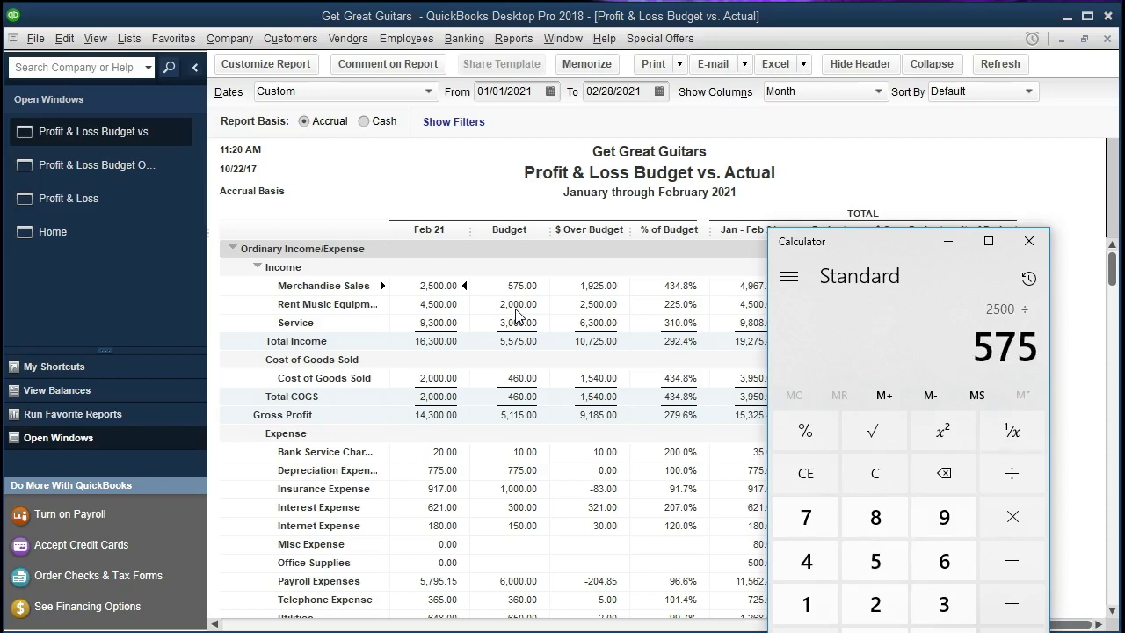
pyautogui.press('Return')
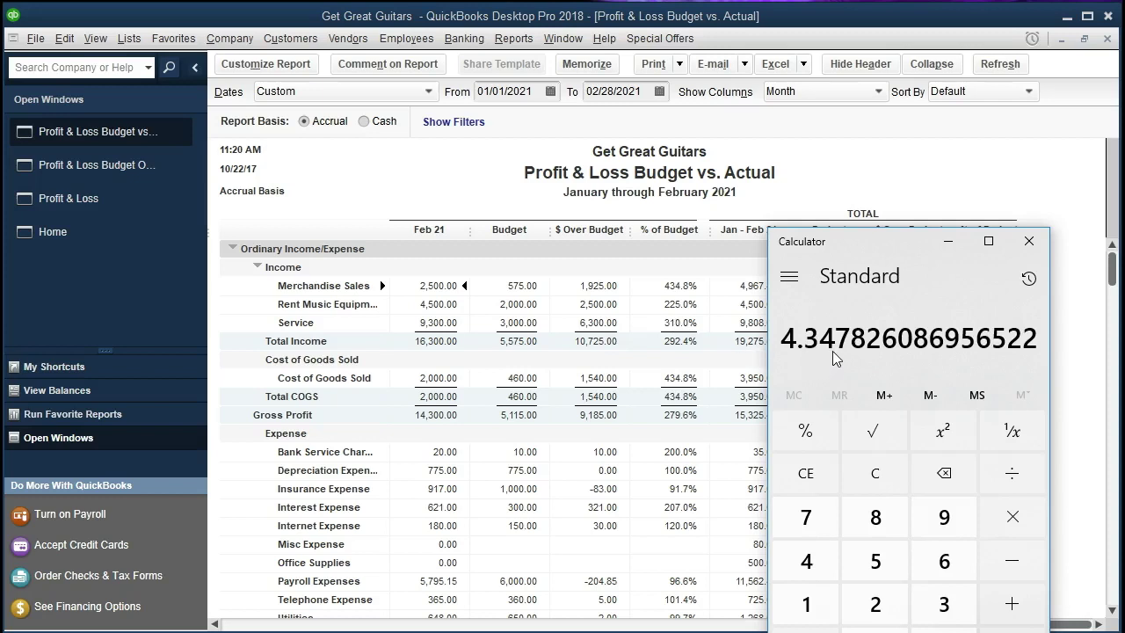
pyautogui.press('*')
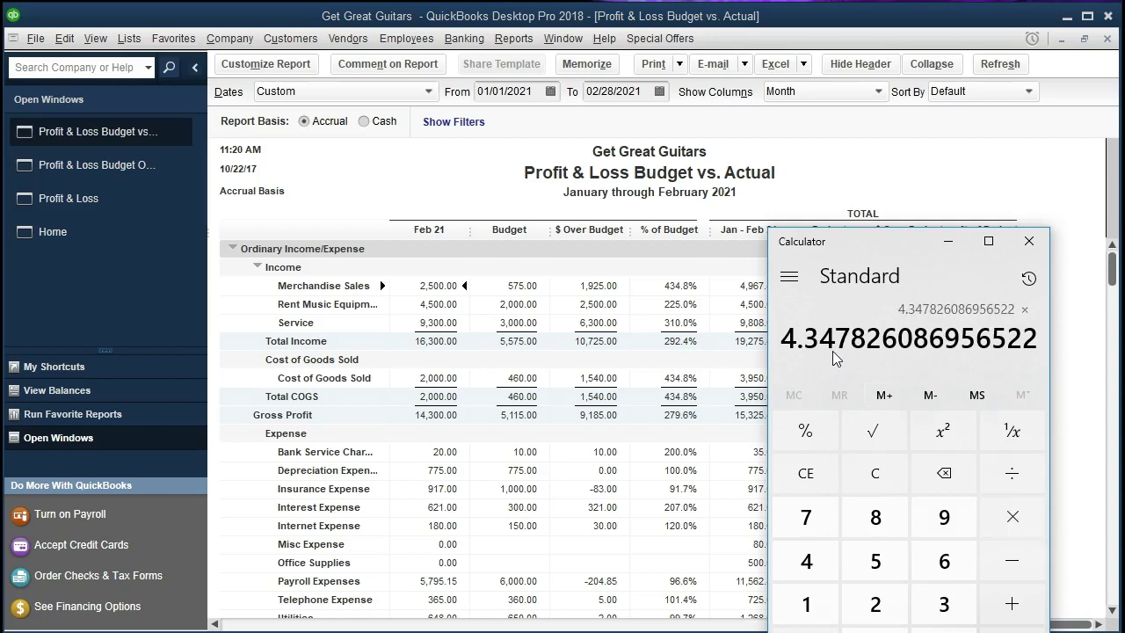
pyautogui.write('100')
pyautogui.press('Return')
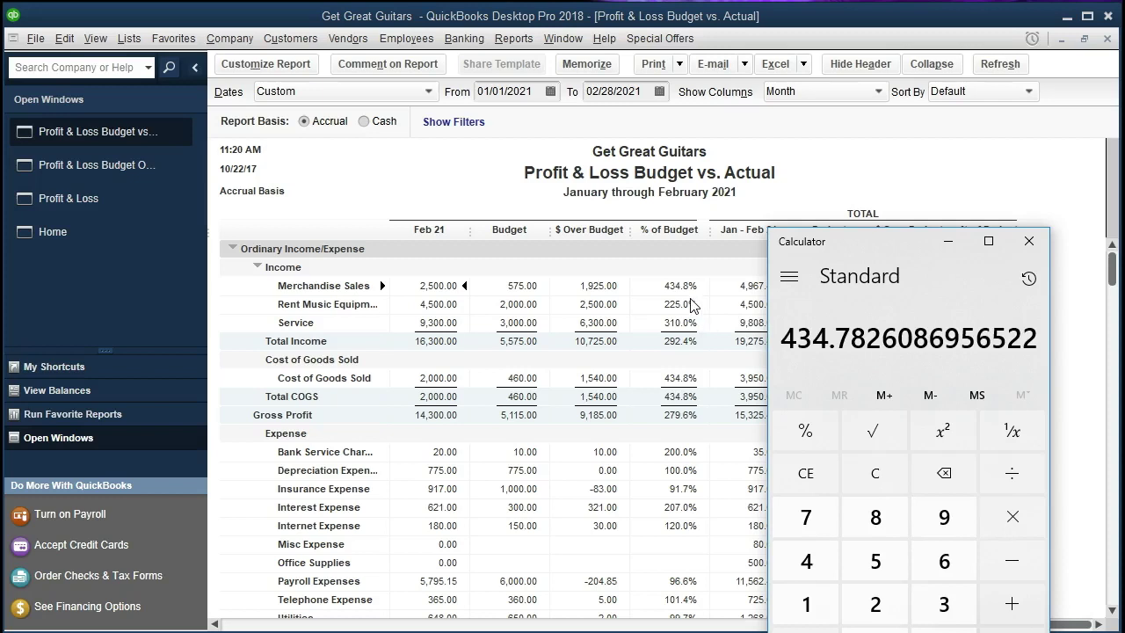
pyautogui.click(948, 242)
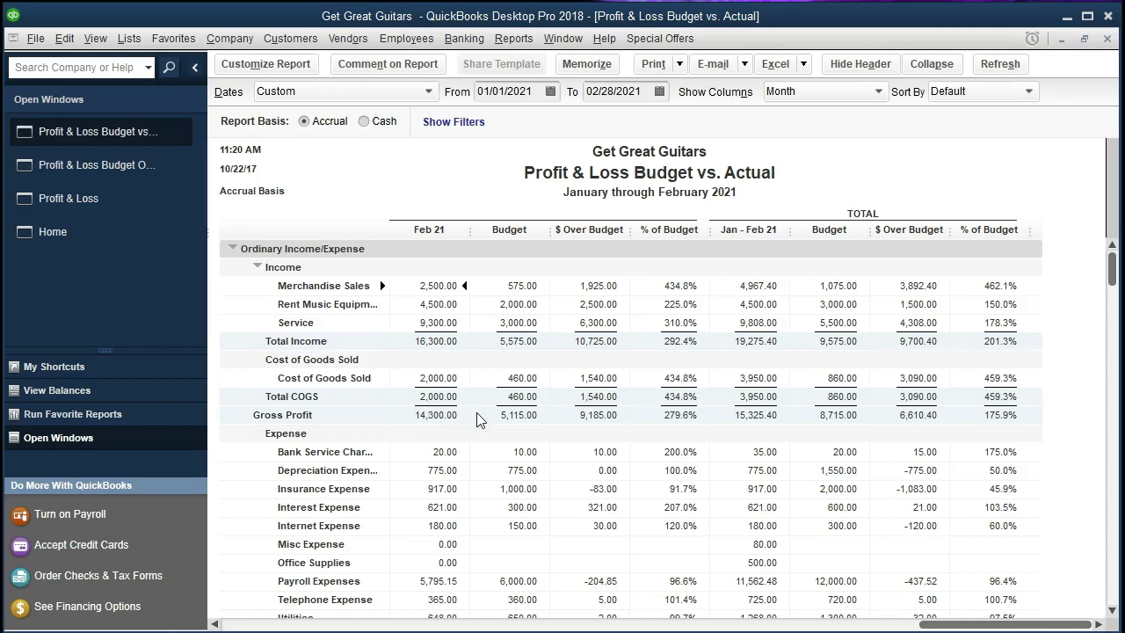
# - Examine the report's expense and net income variances, and review the FY2021 - Profit & Loss by Account budget in Set Up Budgets
pyautogui.scroll(-2, 490, 430)
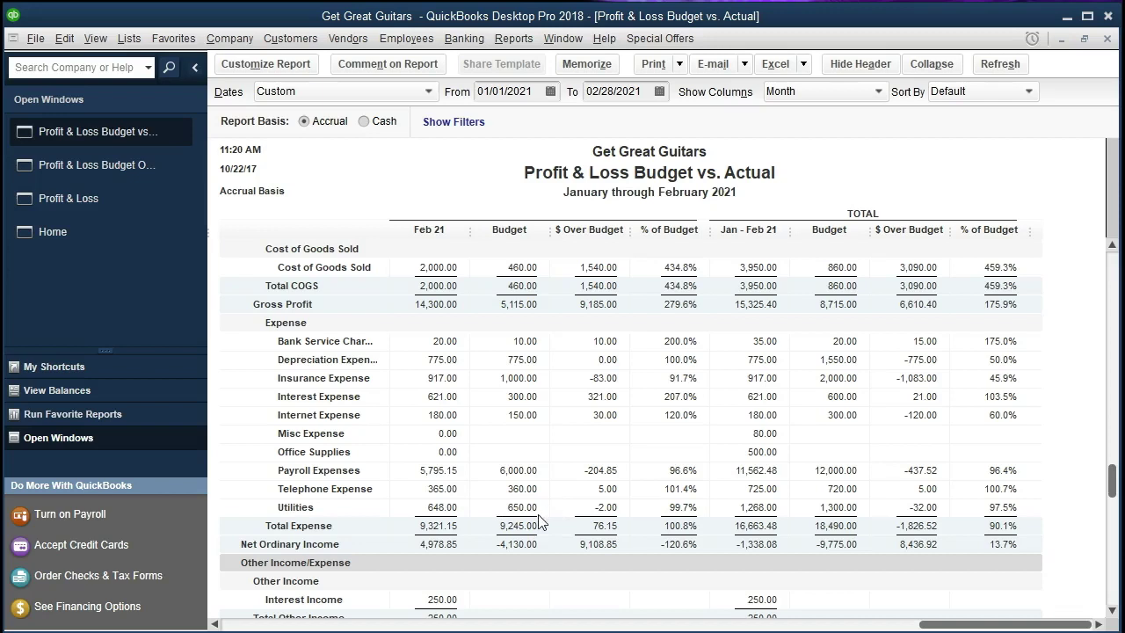
pyautogui.scroll(-1, 534, 525)
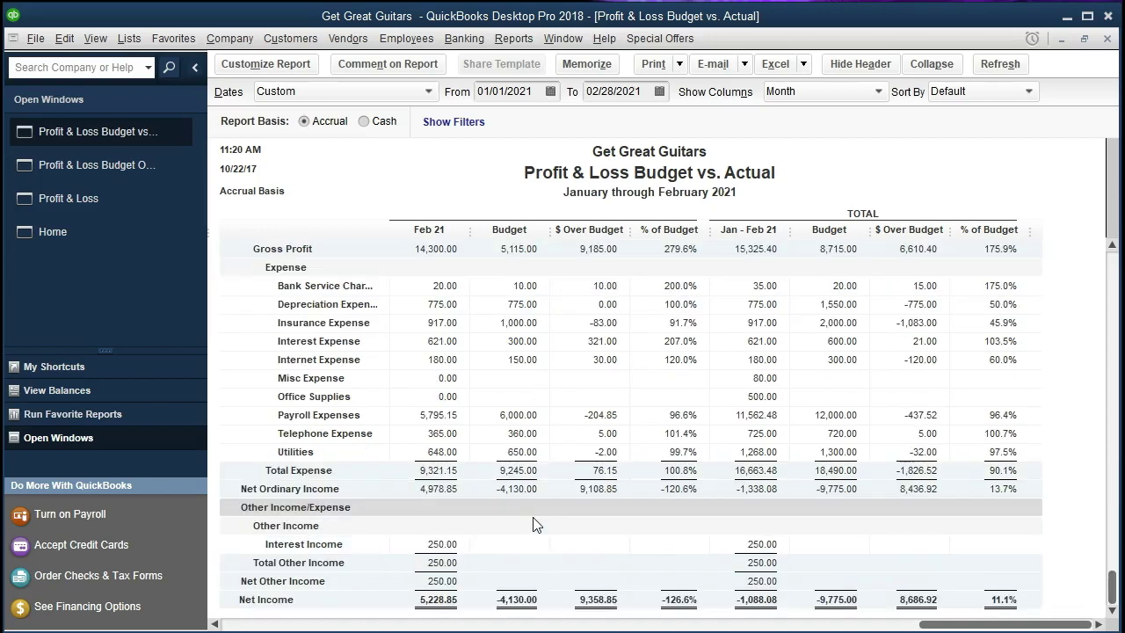
pyautogui.scroll(3, 534, 524)
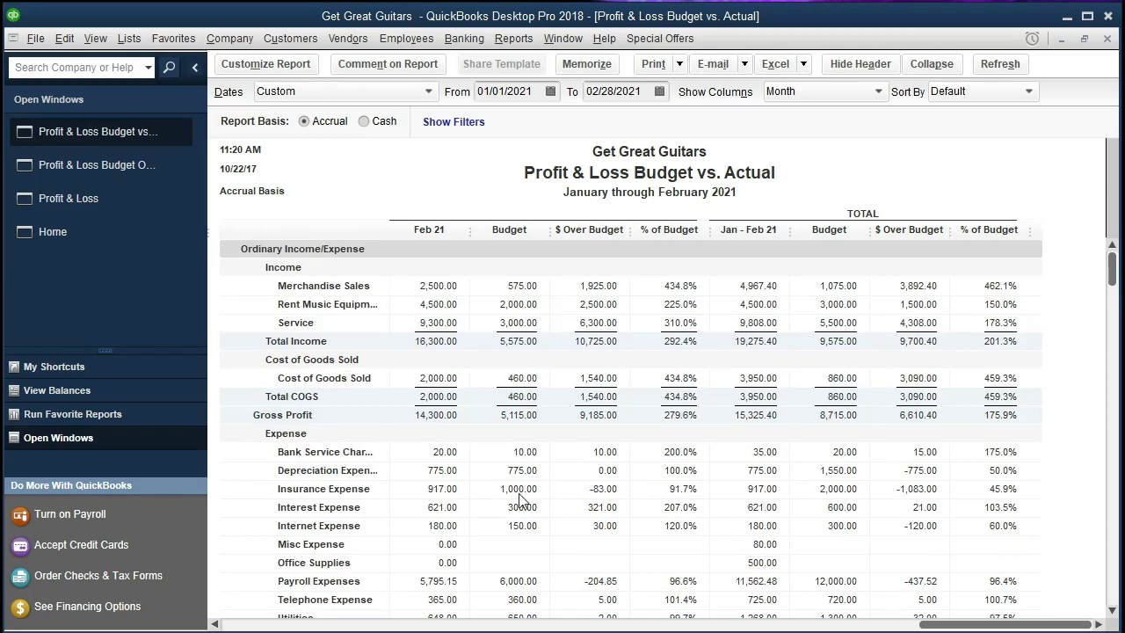
pyautogui.click(229, 38)
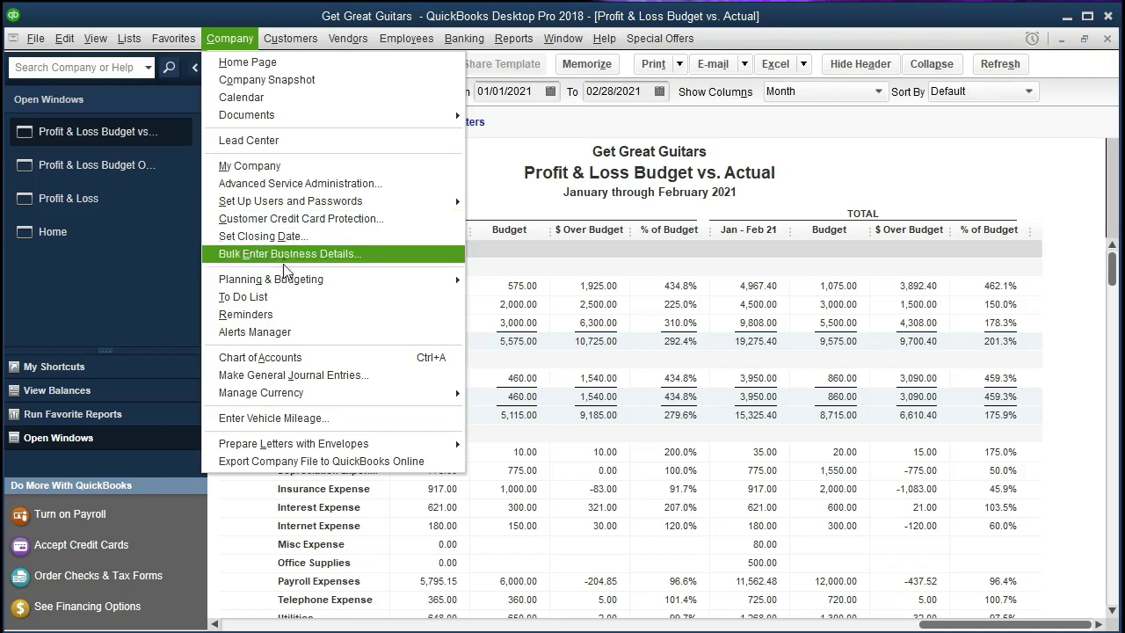
pyautogui.moveTo(404, 281)
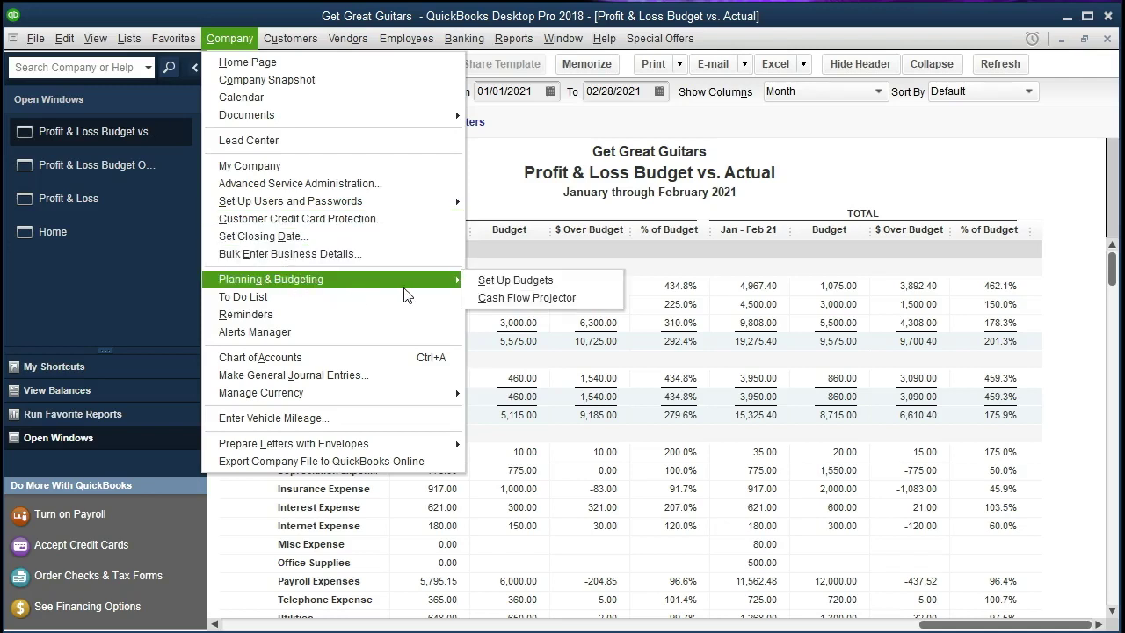
pyautogui.click(473, 283)
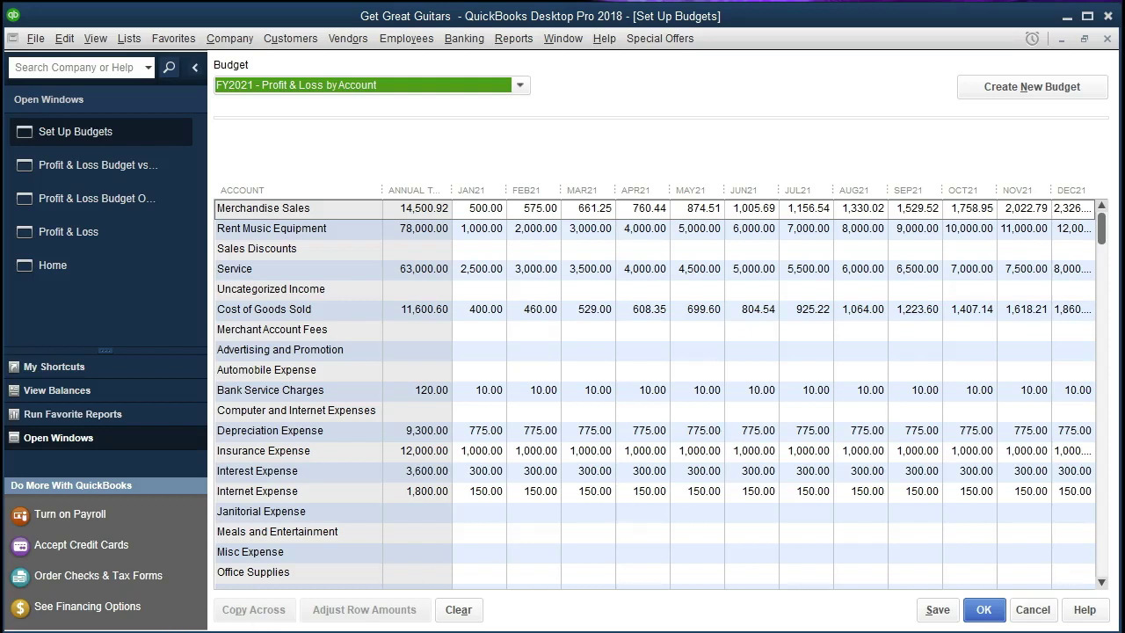
pyautogui.press('Return')
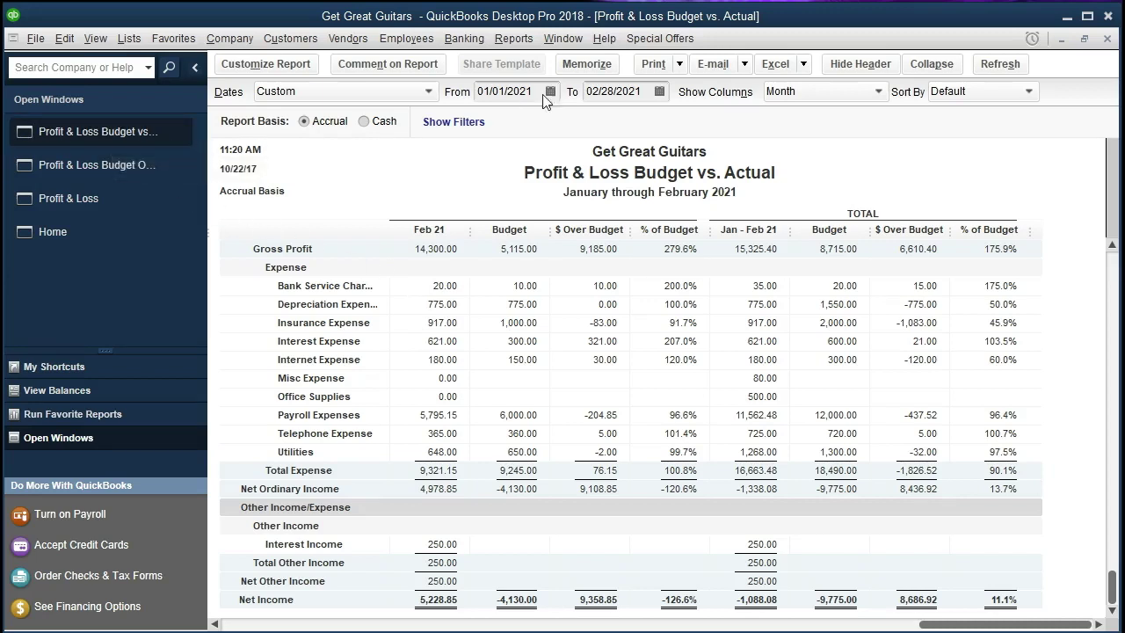
# - Export the Budget vs. Actual report to a new worksheet in the existing Section 11 Reports workbook from the Section 11 folder
pyautogui.click(803, 64)
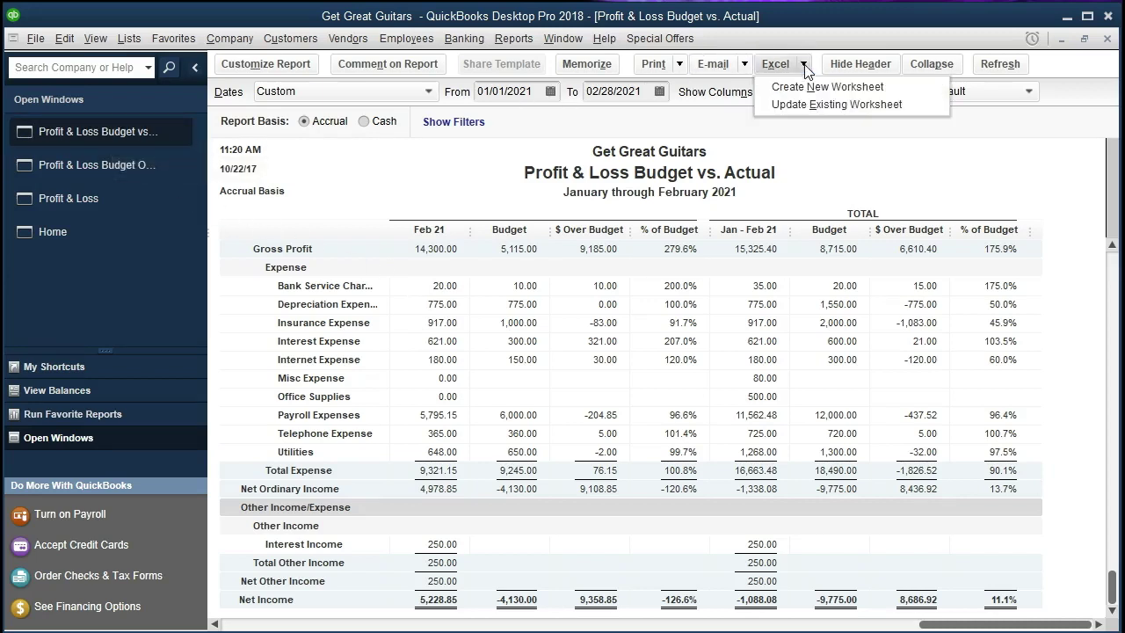
pyautogui.click(902, 88)
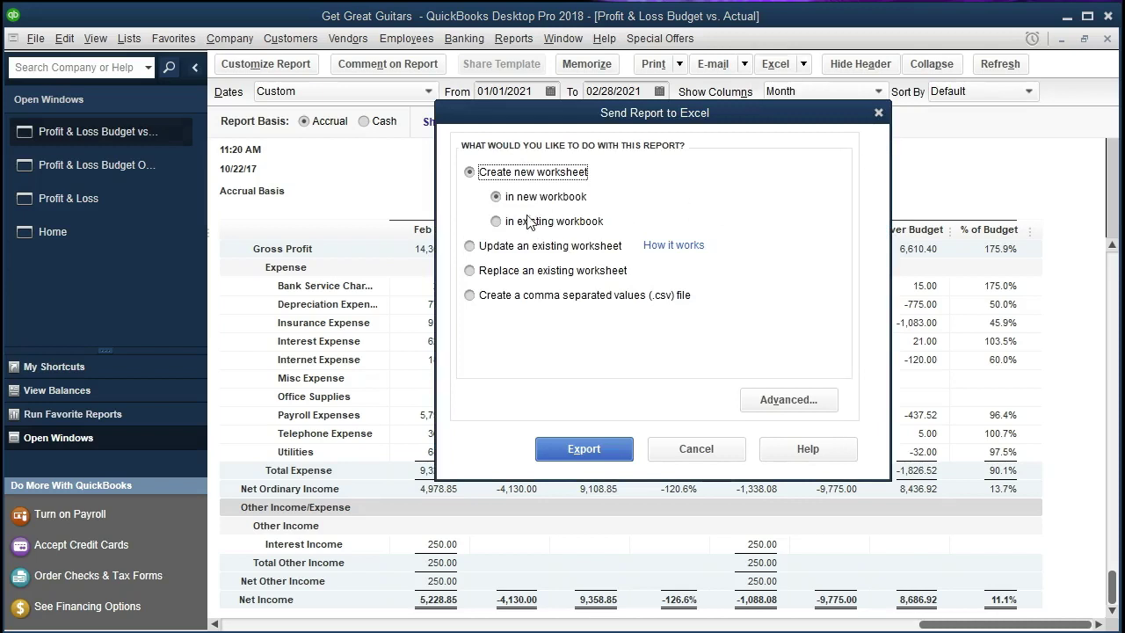
pyautogui.click(497, 221)
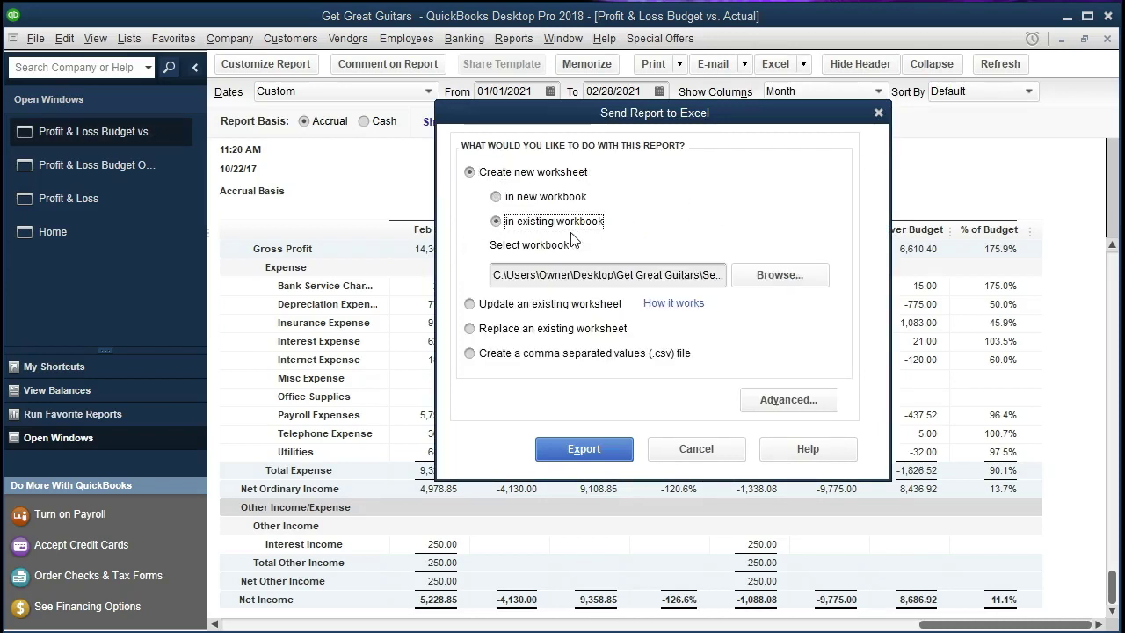
pyautogui.click(781, 276)
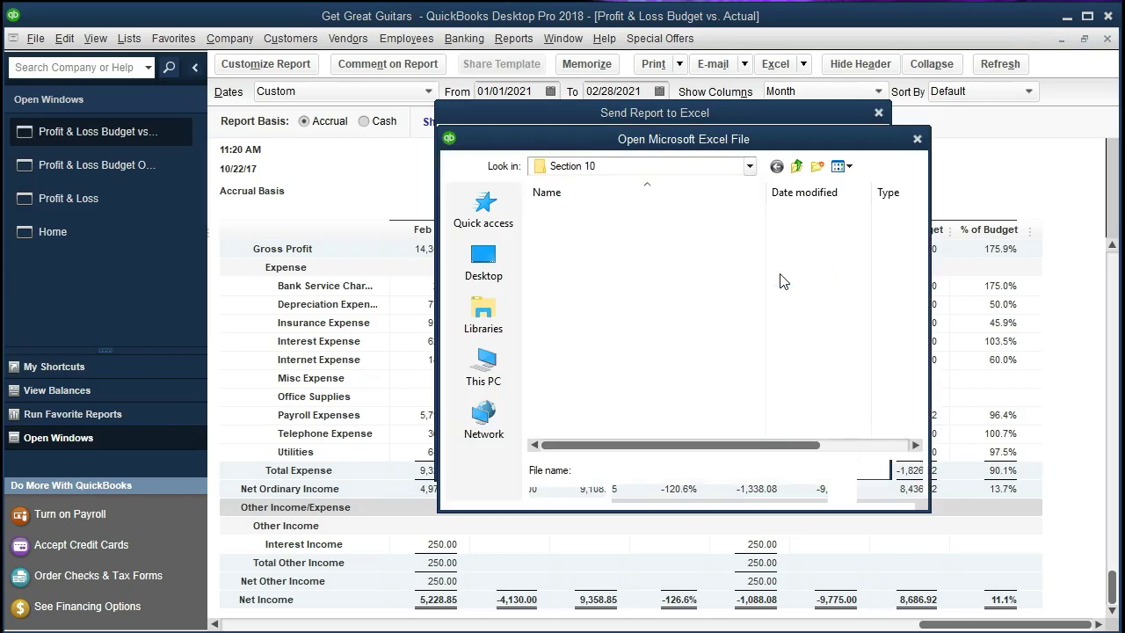
pyautogui.click(750, 166)
pyautogui.click(712, 278)
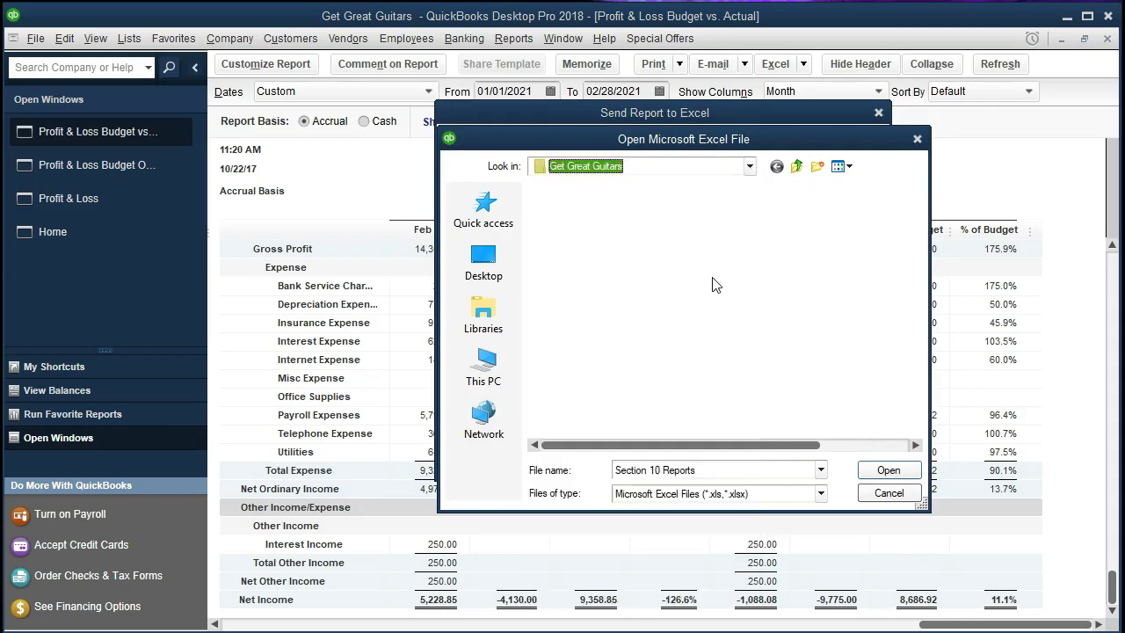
pyautogui.doubleClick(597, 299)
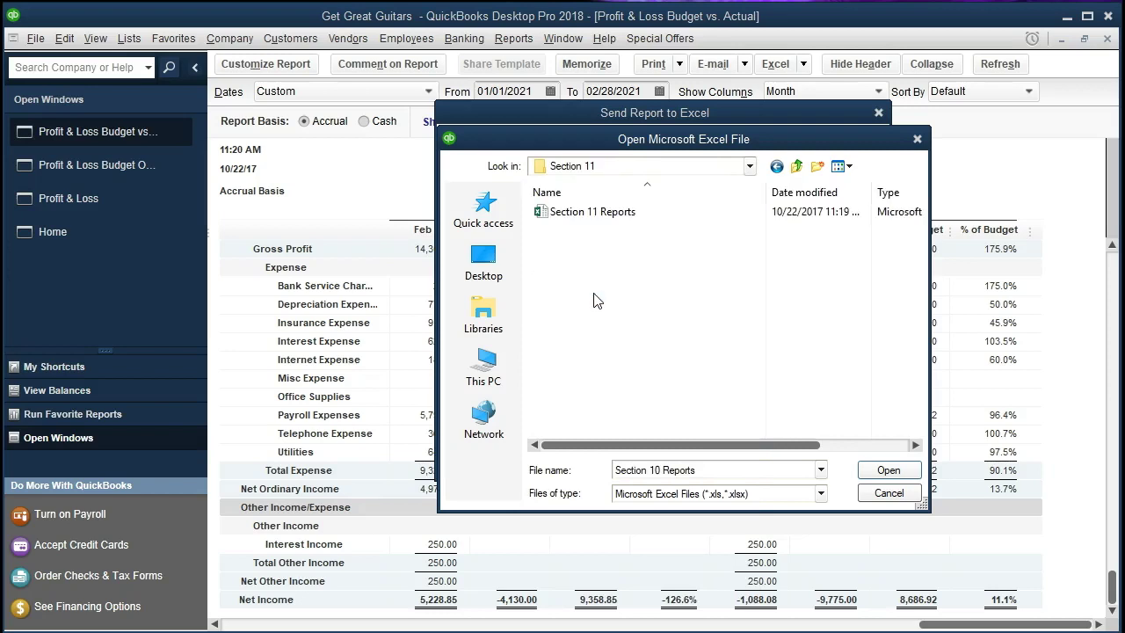
pyautogui.doubleClick(576, 213)
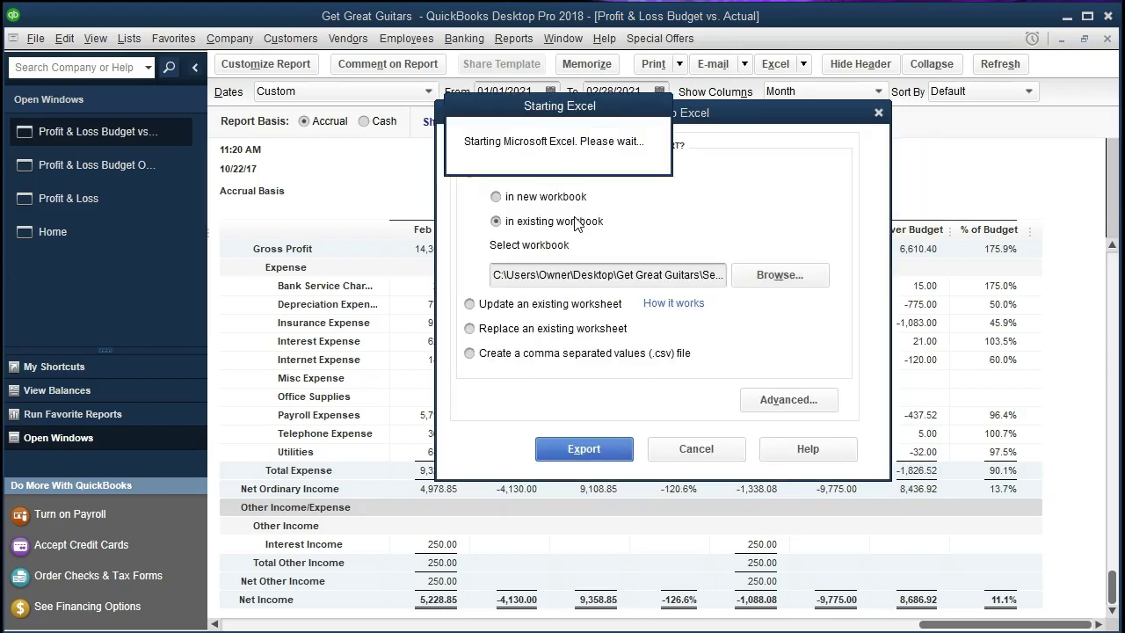
pyautogui.click(609, 448)
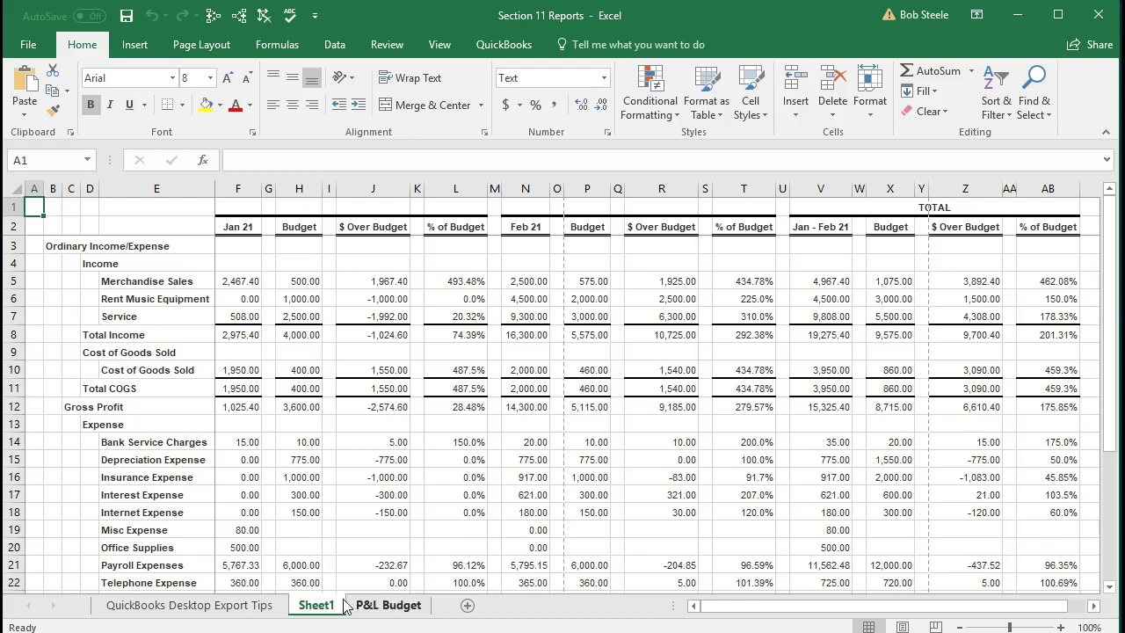
# - Move Sheet1 after the P&L Budget sheet and rename it "P&L Budget vs Act"
pyautogui.moveTo(319, 613); pyautogui.dragTo(449, 613)
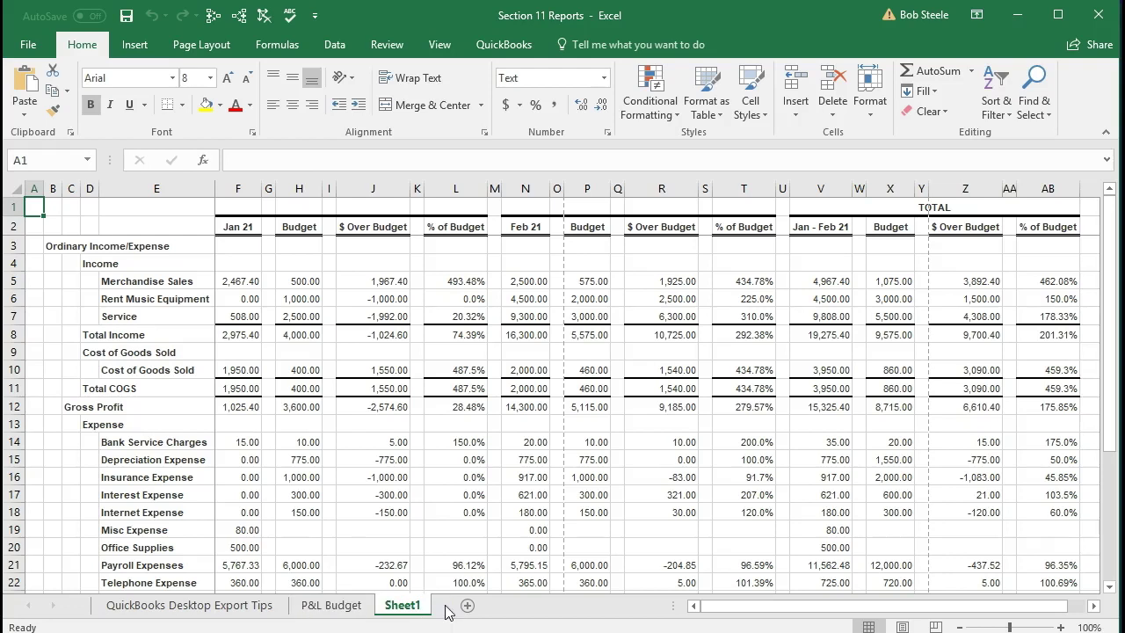
pyautogui.doubleClick(397, 608)
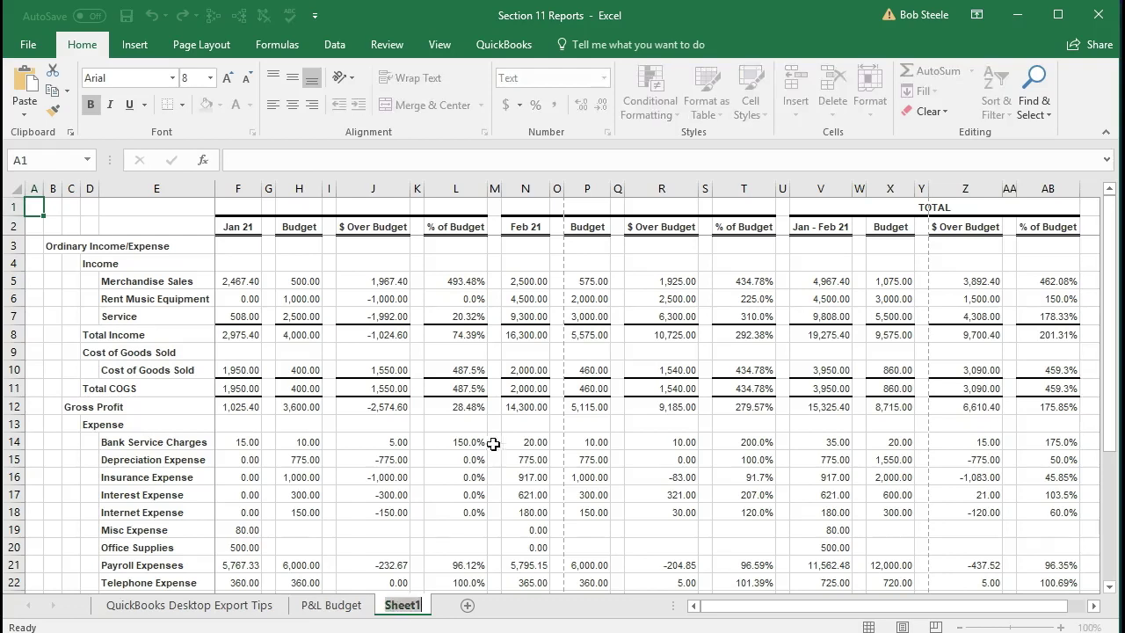
pyautogui.write('P&L')
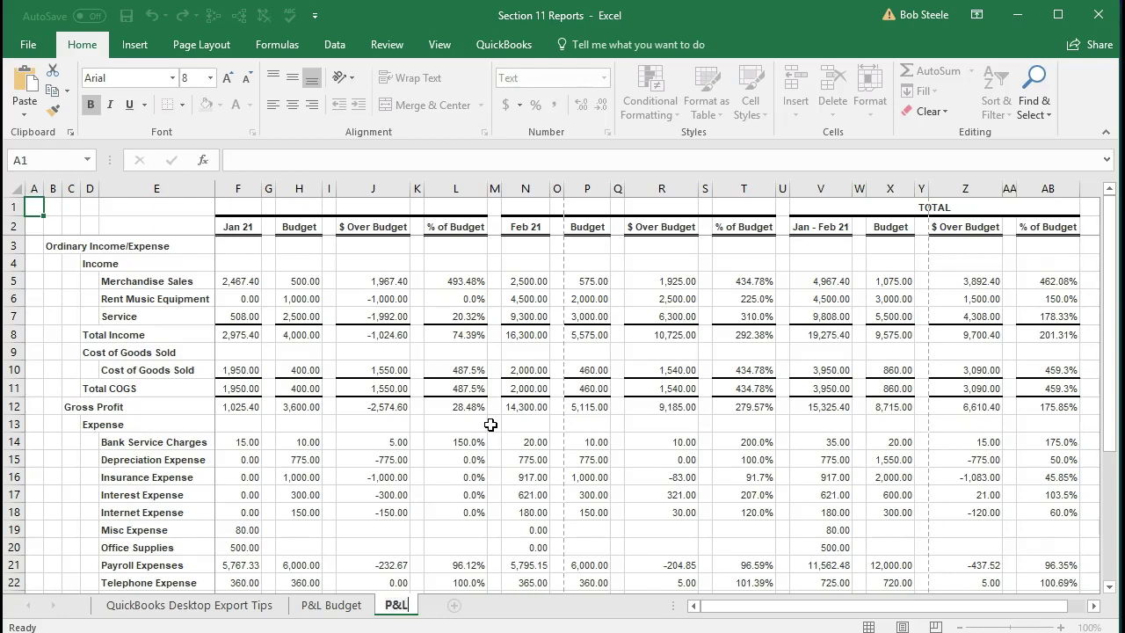
pyautogui.write(' Budg')
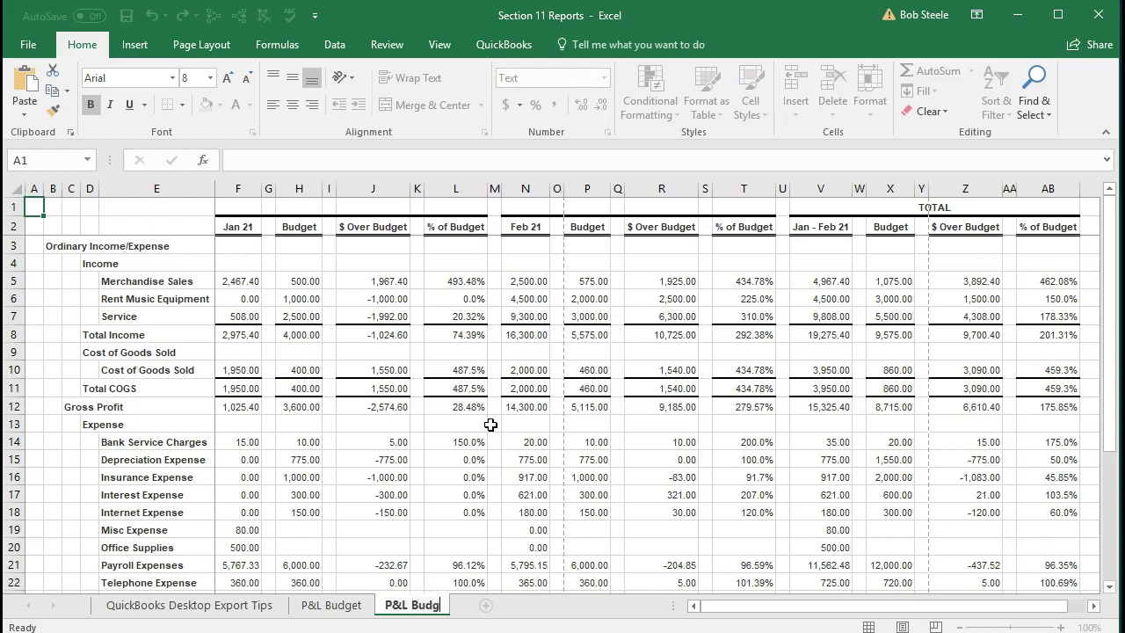
pyautogui.write('et vs Act')
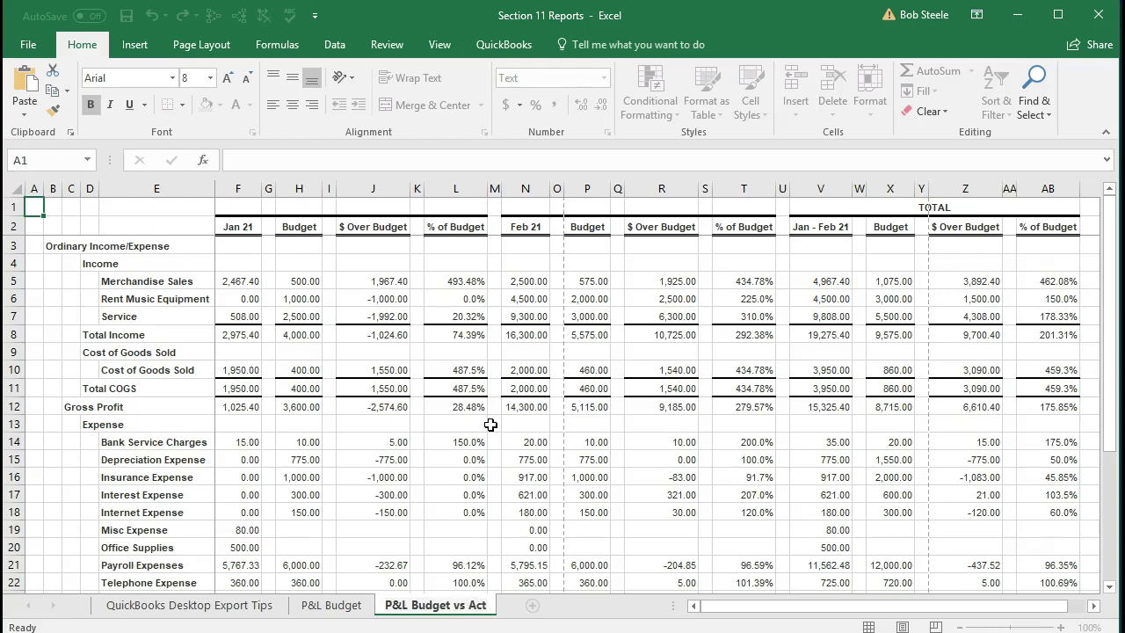
pyautogui.click(491, 424)
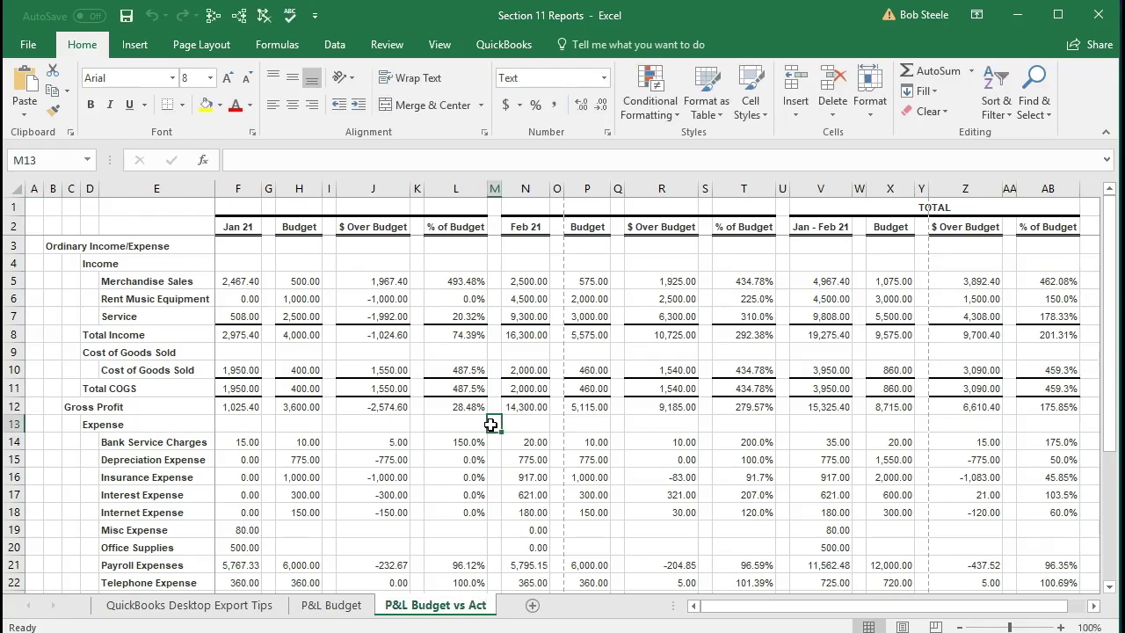
# - Look at the report's header and page breaks in Page Layout view, and return to Normal view
pyautogui.click(440, 46)
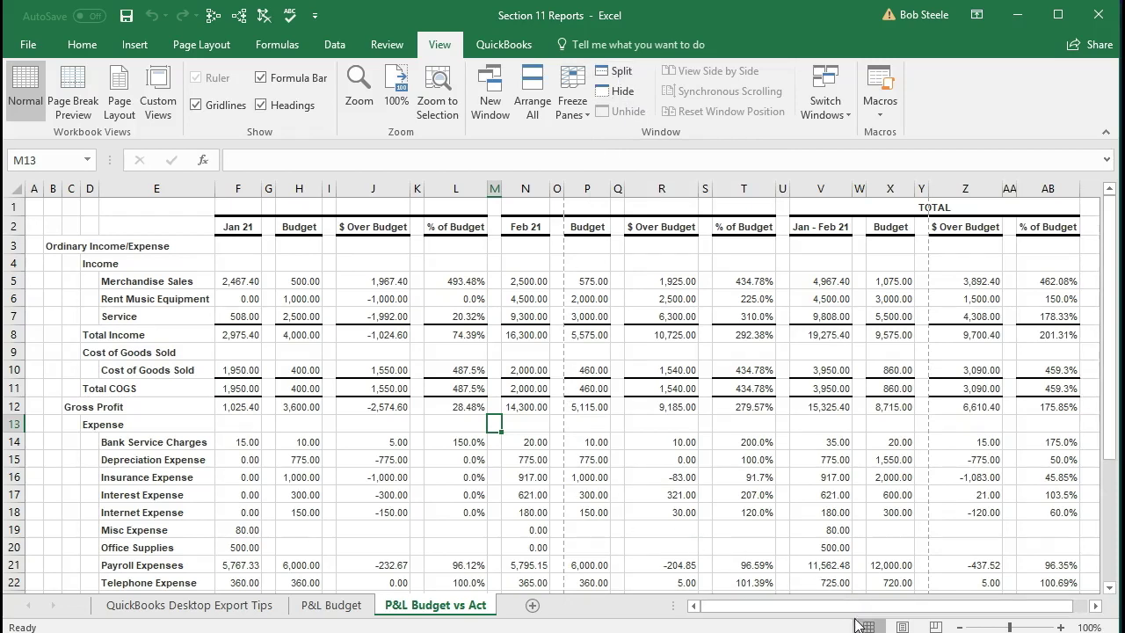
pyautogui.click(901, 626)
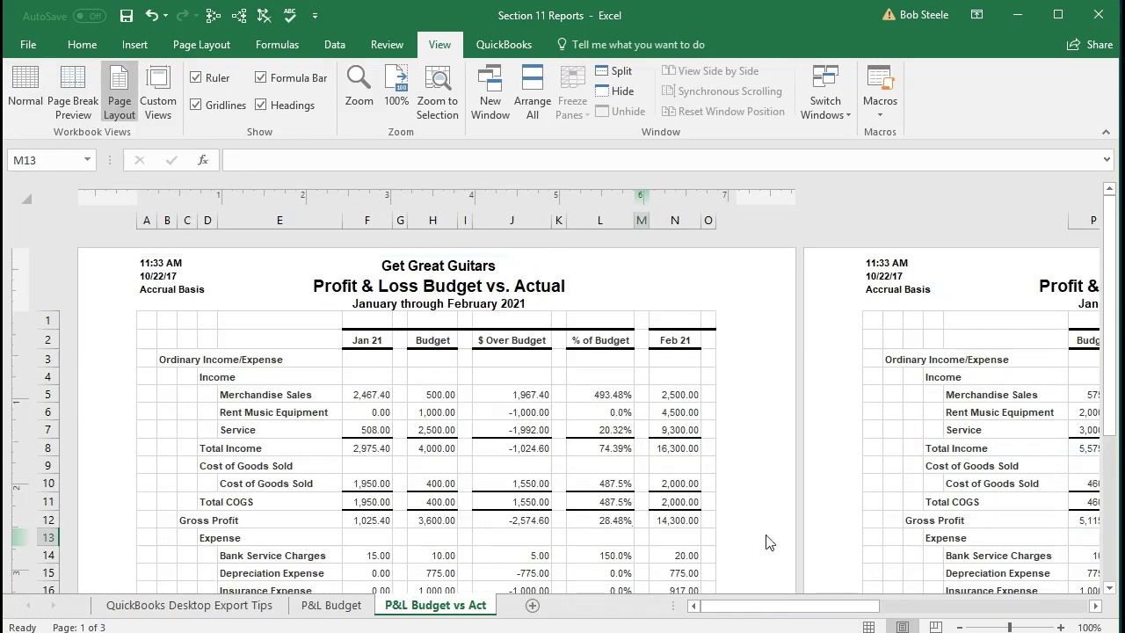
pyautogui.click(867, 625)
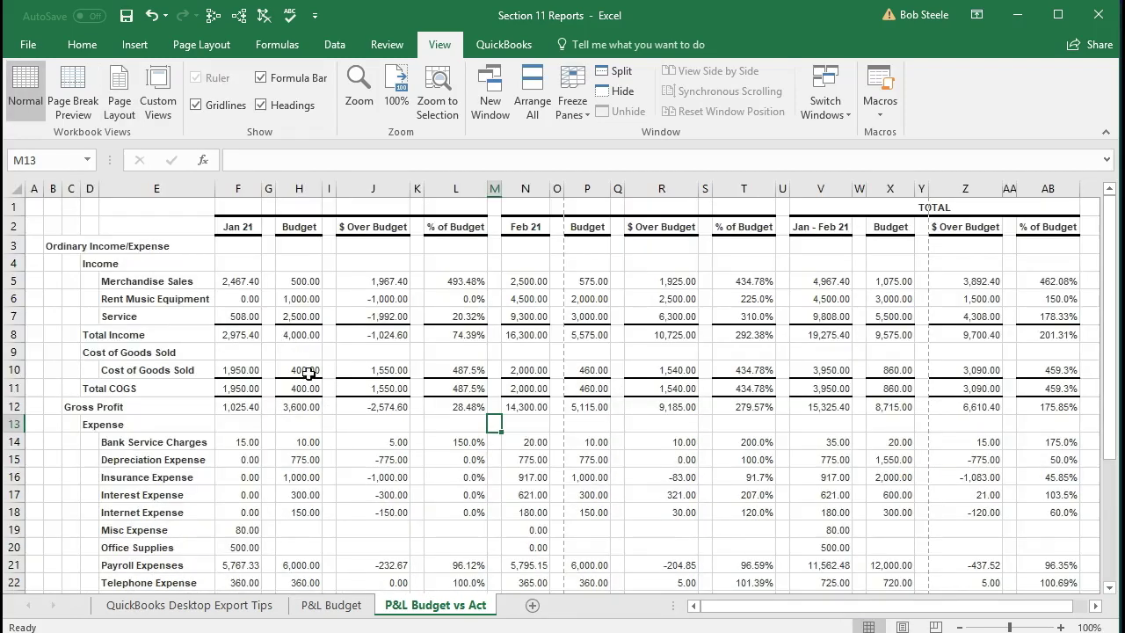
# - Set the sheet's print orientation to Landscape, check the print preview pages, and return to the worksheet
pyautogui.click(38, 40)
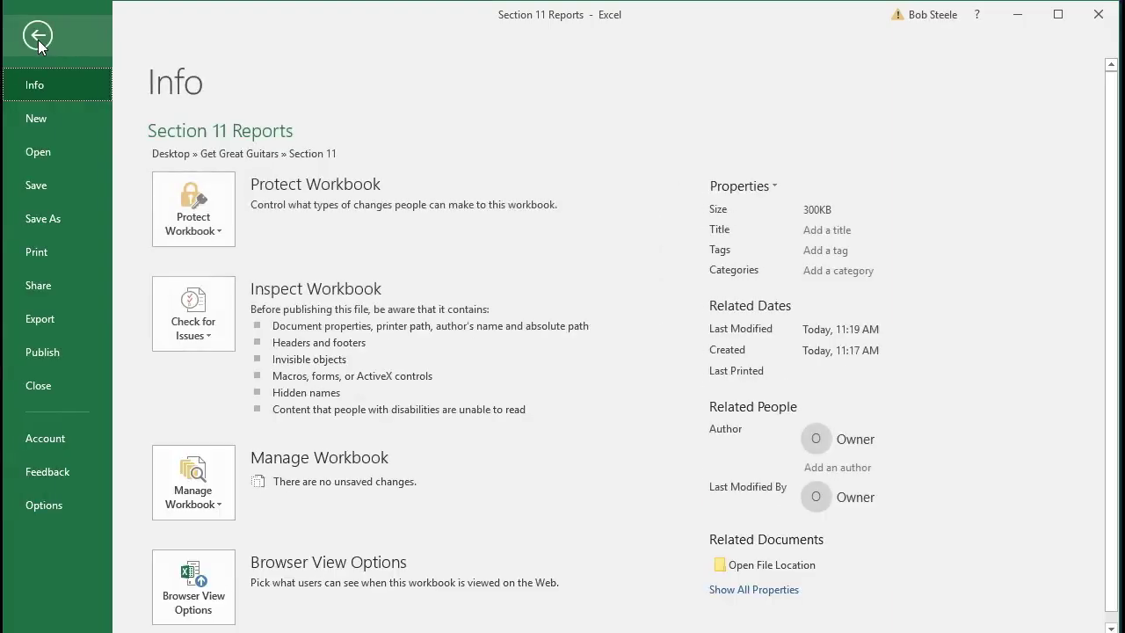
pyautogui.click(50, 254)
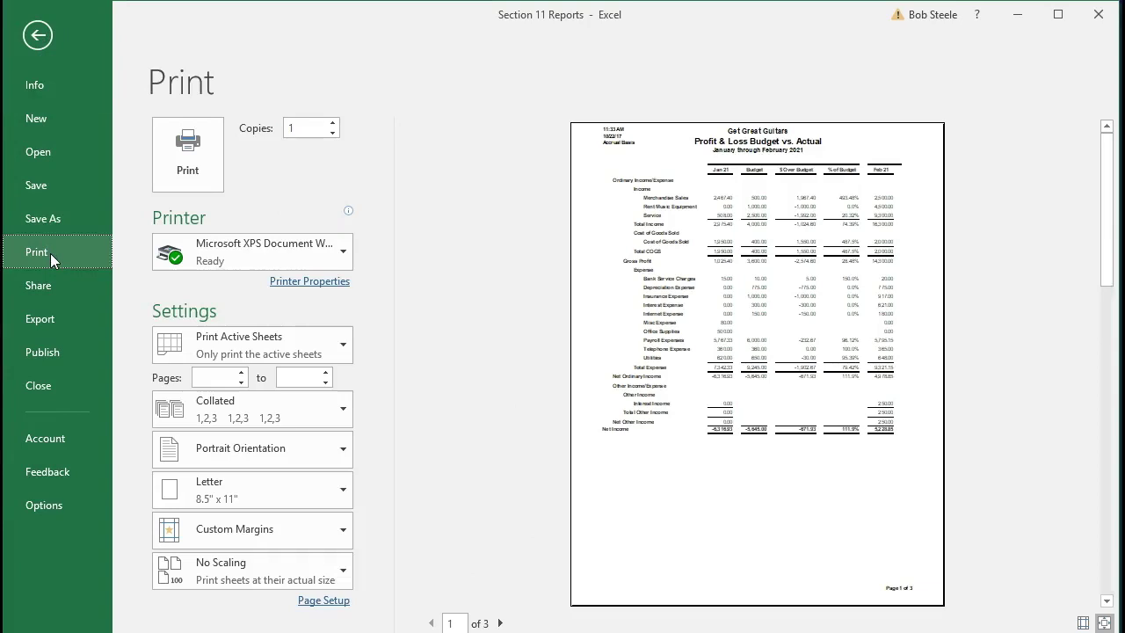
pyautogui.click(321, 464)
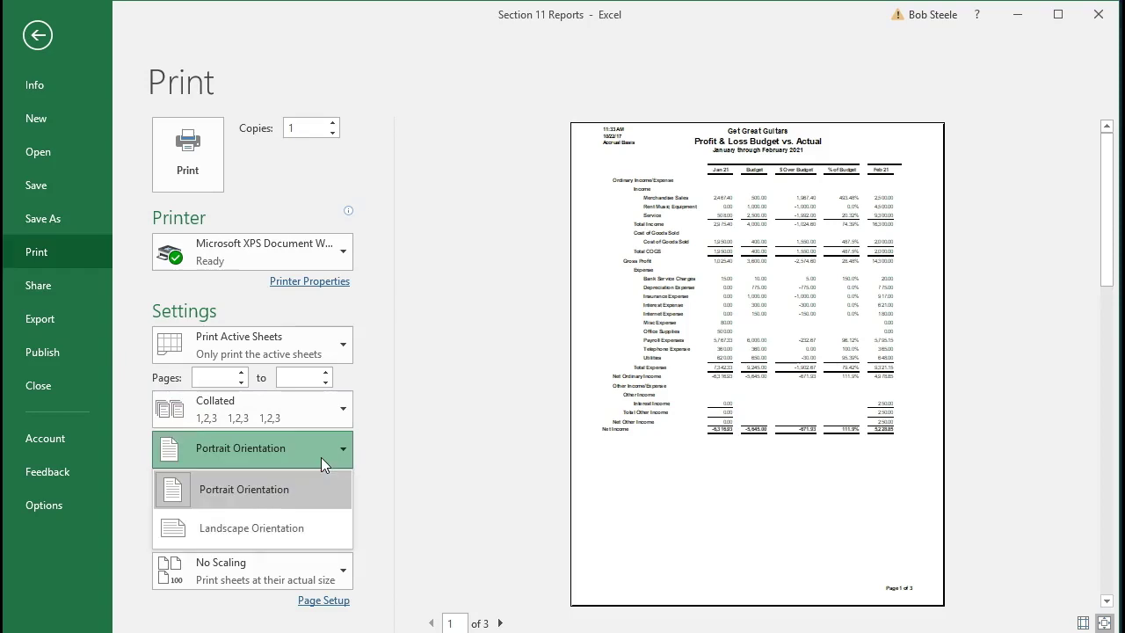
pyautogui.click(312, 529)
pyautogui.scroll(-2, 817, 393)
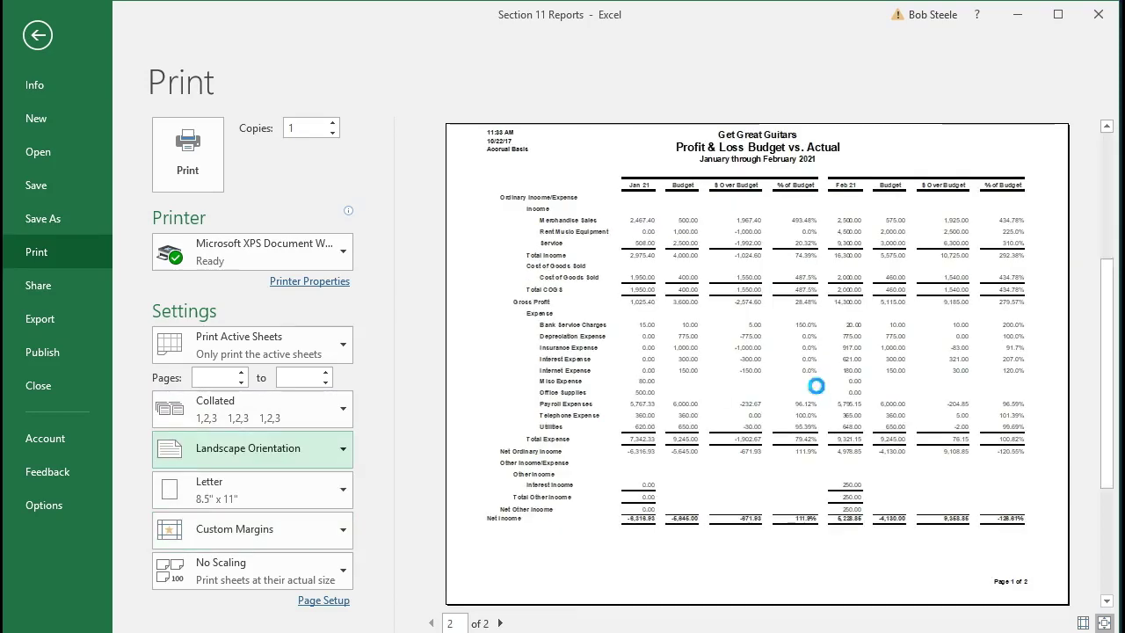
pyautogui.scroll(2, 817, 393)
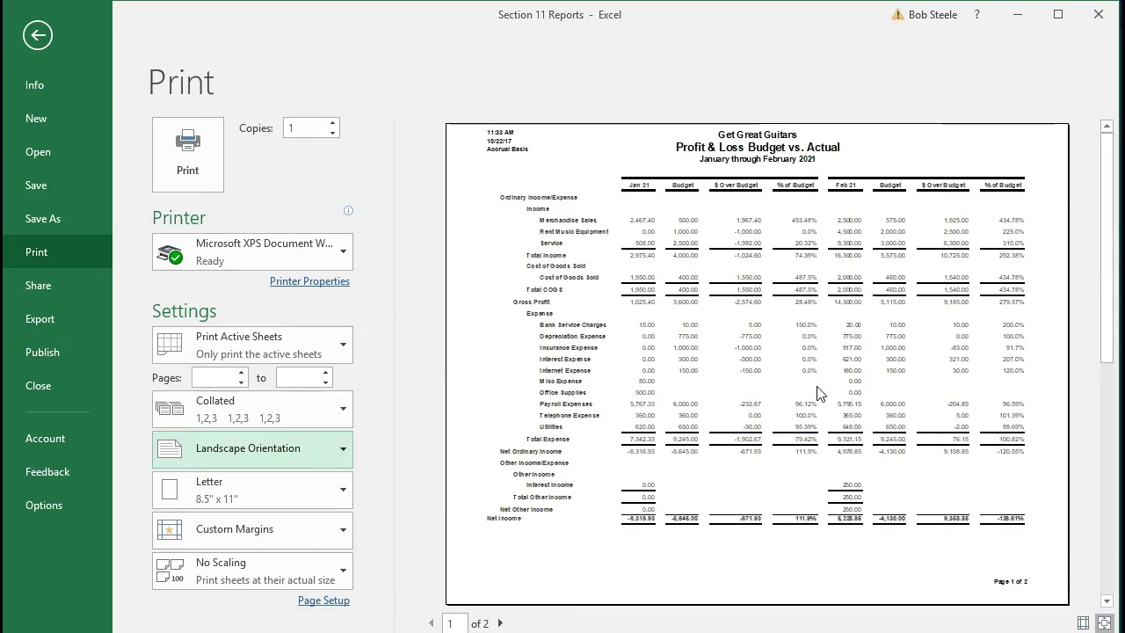
pyautogui.click(38, 37)
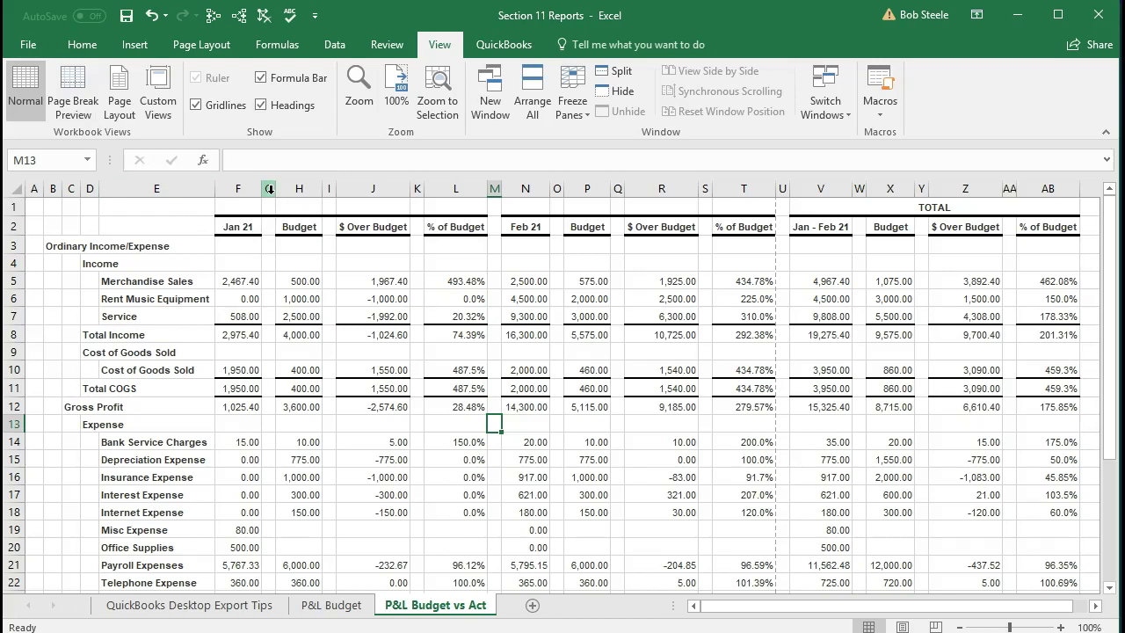
pyautogui.click(269, 189)
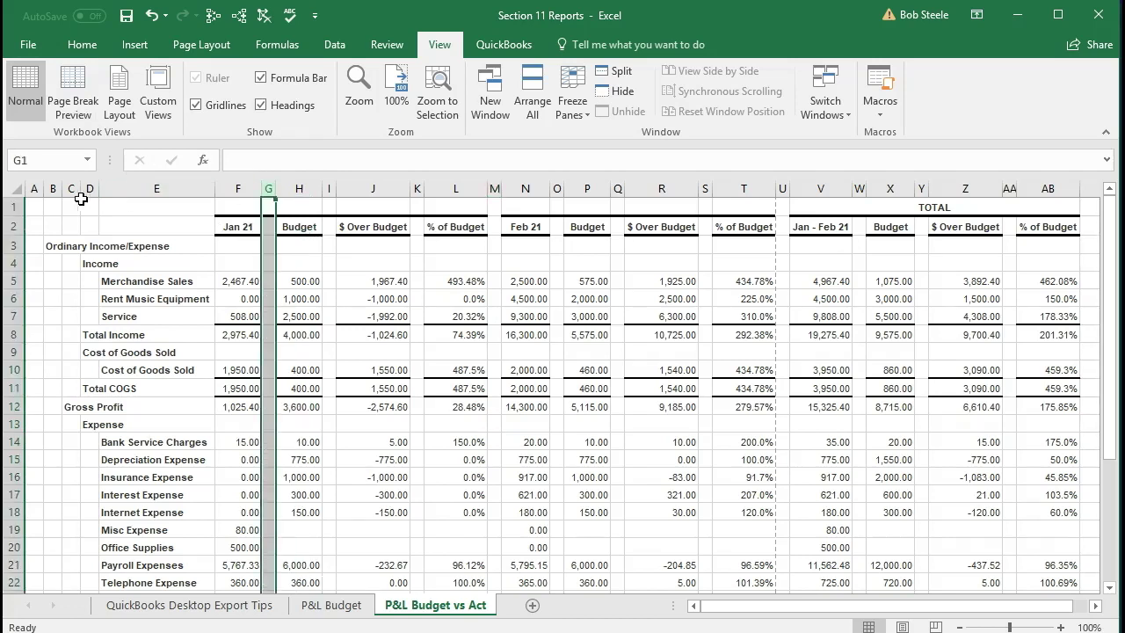
pyautogui.keyDown('ctrl'); pyautogui.click(34, 188); pyautogui.keyUp('ctrl')
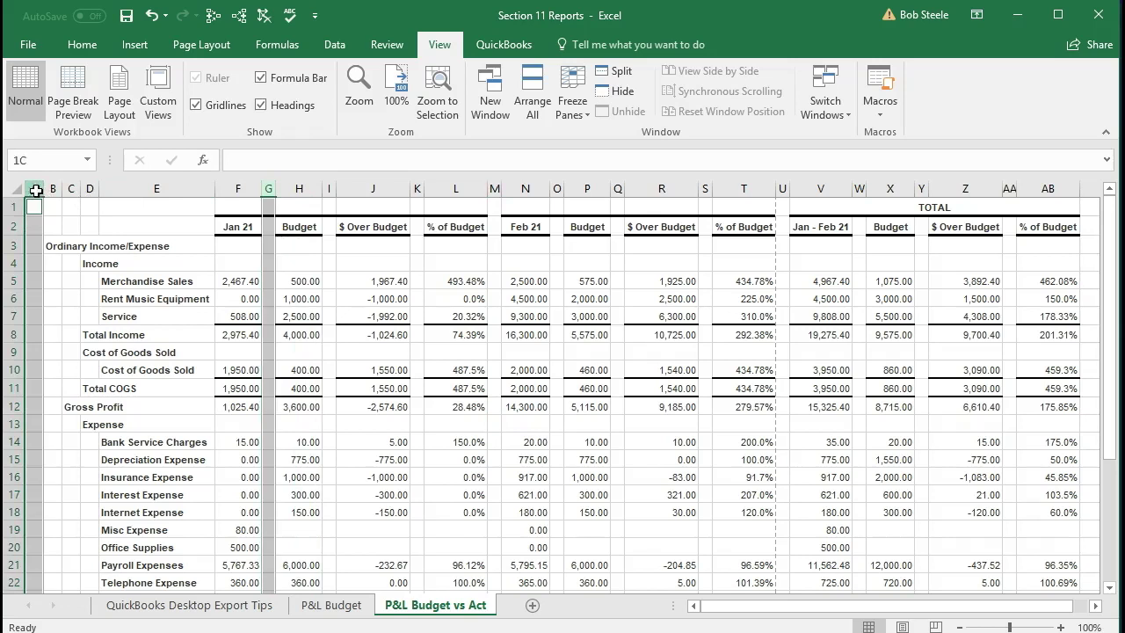
pyautogui.keyDown('ctrl'); pyautogui.click(329, 188); pyautogui.keyUp('ctrl')
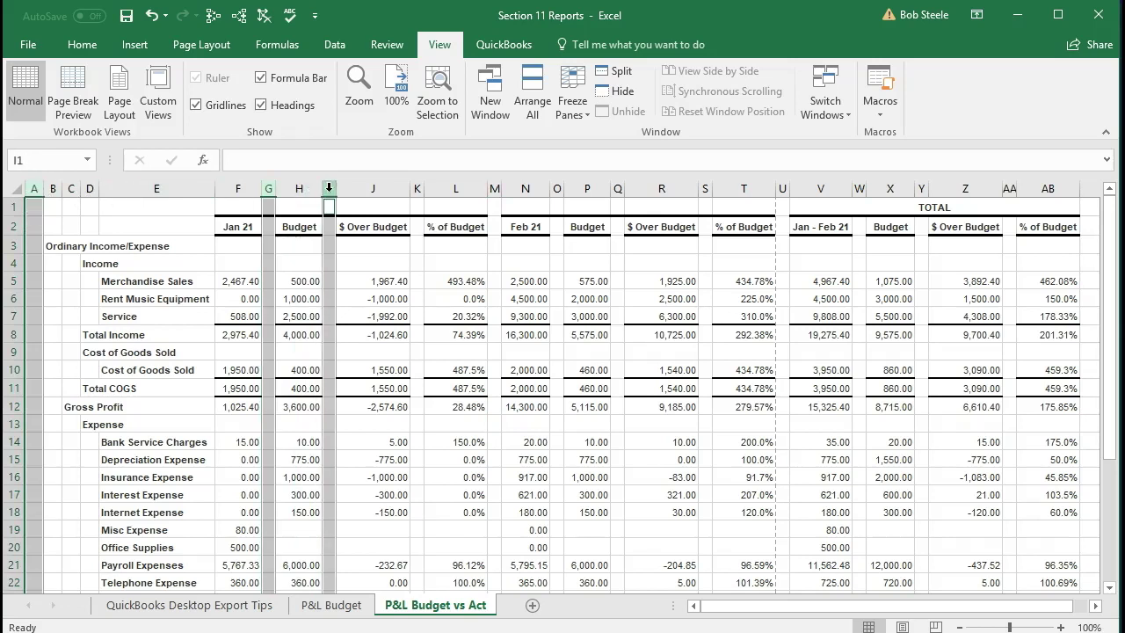
pyautogui.keyDown('ctrl'); pyautogui.click(416, 188); pyautogui.keyUp('ctrl')
pyautogui.keyDown('ctrl'); pyautogui.click(495, 188); pyautogui.keyUp('ctrl')
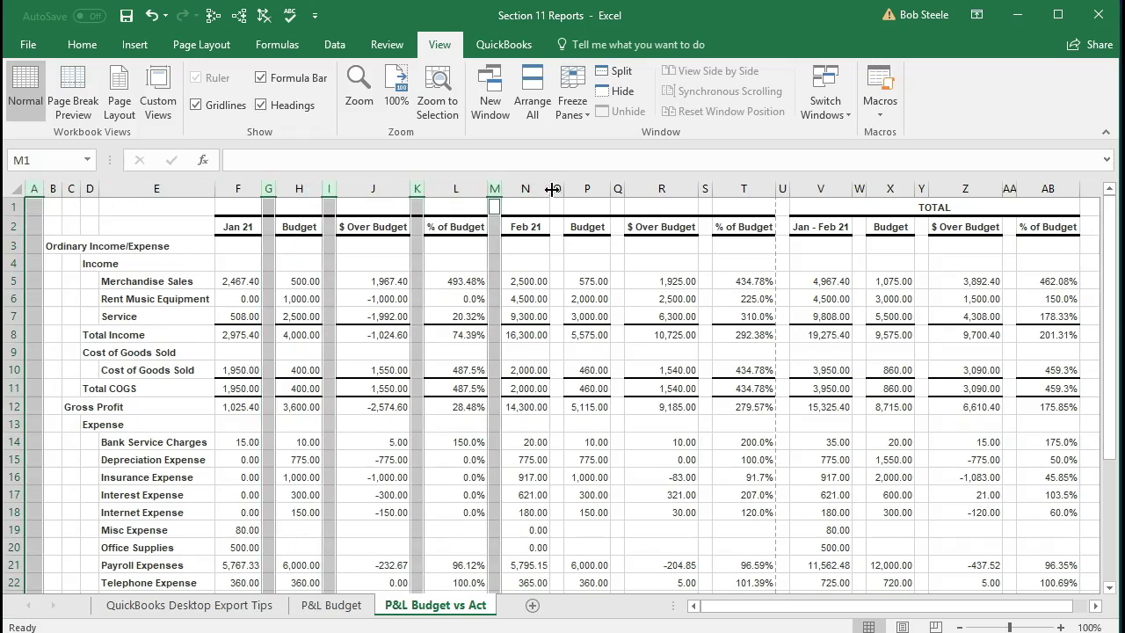
pyautogui.keyDown('ctrl'); pyautogui.click(556, 189); pyautogui.keyUp('ctrl')
pyautogui.moveTo(621, 186)
pyautogui.mouseDown()
pyautogui.moveTo(738, 188)
pyautogui.moveTo(658, 190)
pyautogui.mouseUp()
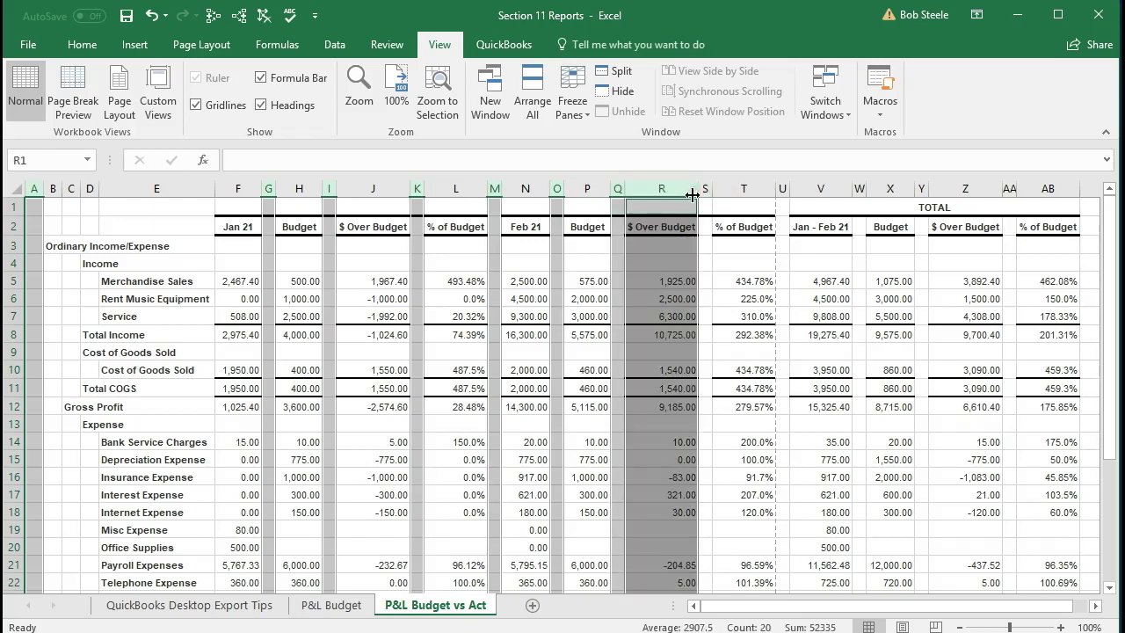
pyautogui.click(660, 224)
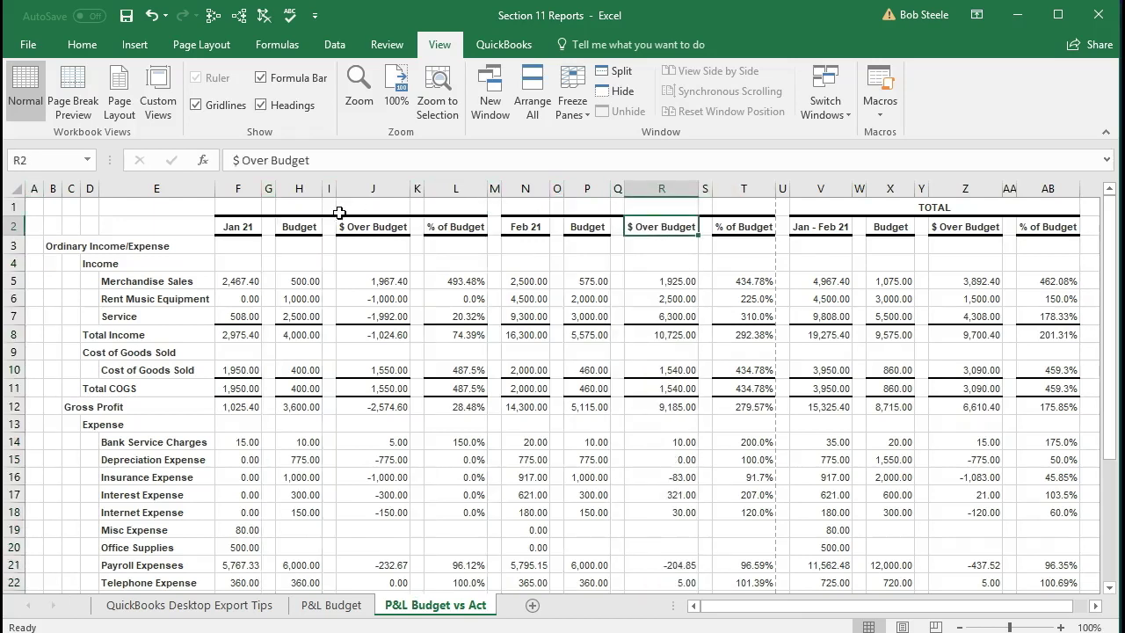
# - Delete the empty spacer columns A, G, I, K, M, O, Q, S, U, W, Y and AA together, and check the condensed report
pyautogui.keyDown('ctrl'); pyautogui.click(34, 188); pyautogui.keyUp('ctrl')
pyautogui.click(225, 271)
pyautogui.keyDown('ctrl'); pyautogui.click(34, 188); pyautogui.keyUp('ctrl')
pyautogui.moveTo(271, 188); pyautogui.dragTo(329, 188)
pyautogui.click(268, 189)
pyautogui.keyDown('ctrl'); pyautogui.click(417, 189); pyautogui.keyUp('ctrl')
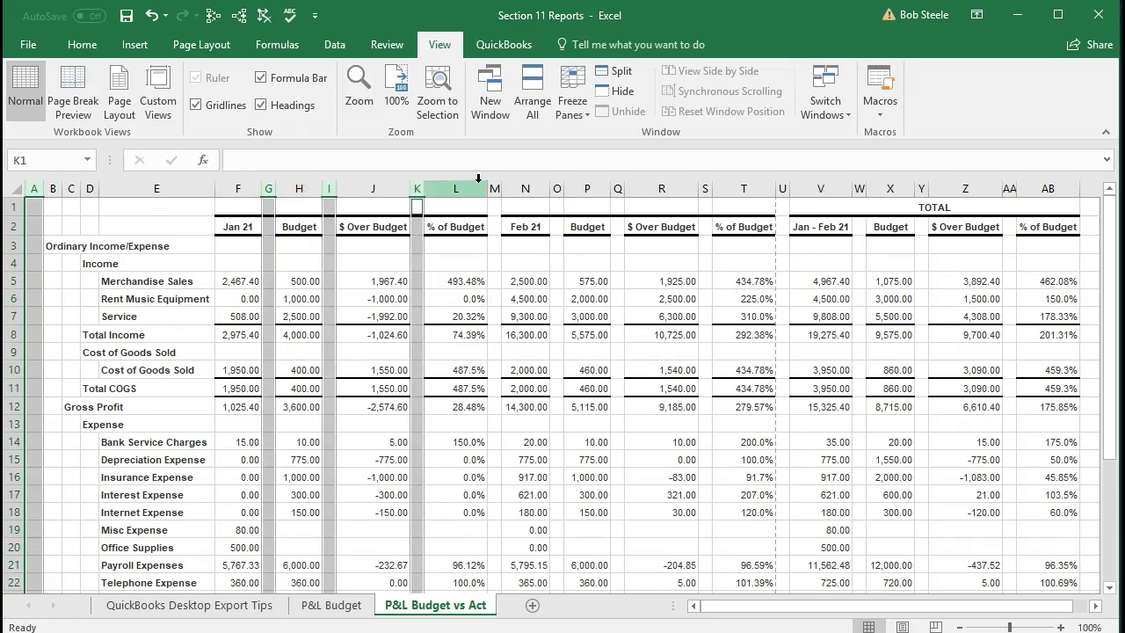
pyautogui.keyDown('ctrl'); pyautogui.click(495, 188); pyautogui.keyUp('ctrl')
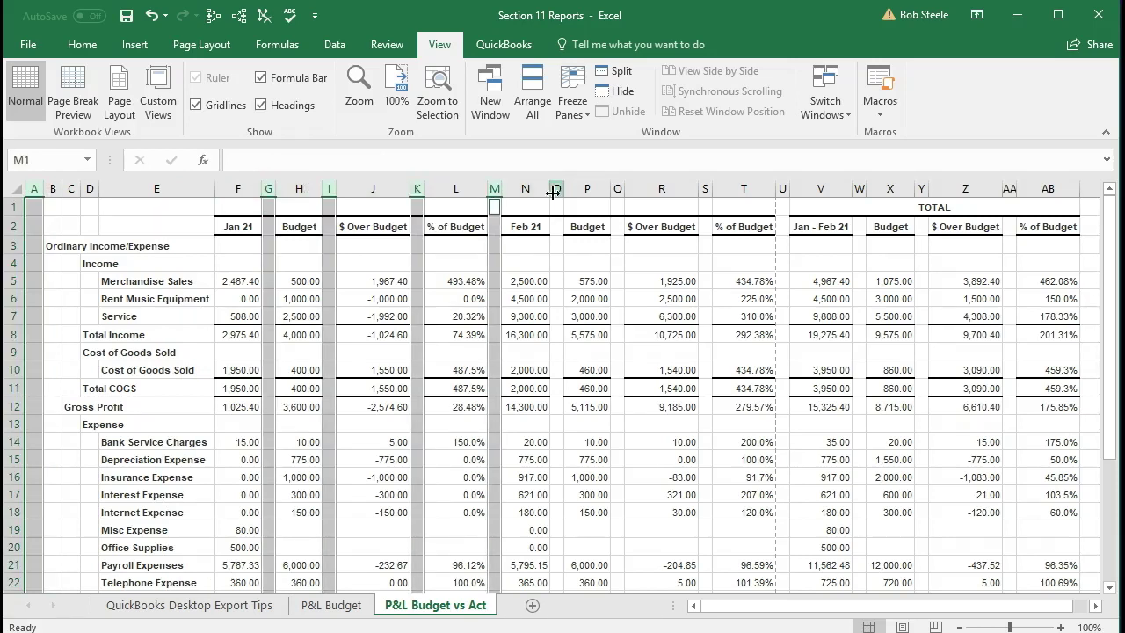
pyautogui.keyDown('ctrl'); pyautogui.click(556, 188); pyautogui.keyUp('ctrl')
pyautogui.keyDown('ctrl'); pyautogui.click(618, 188); pyautogui.keyUp('ctrl')
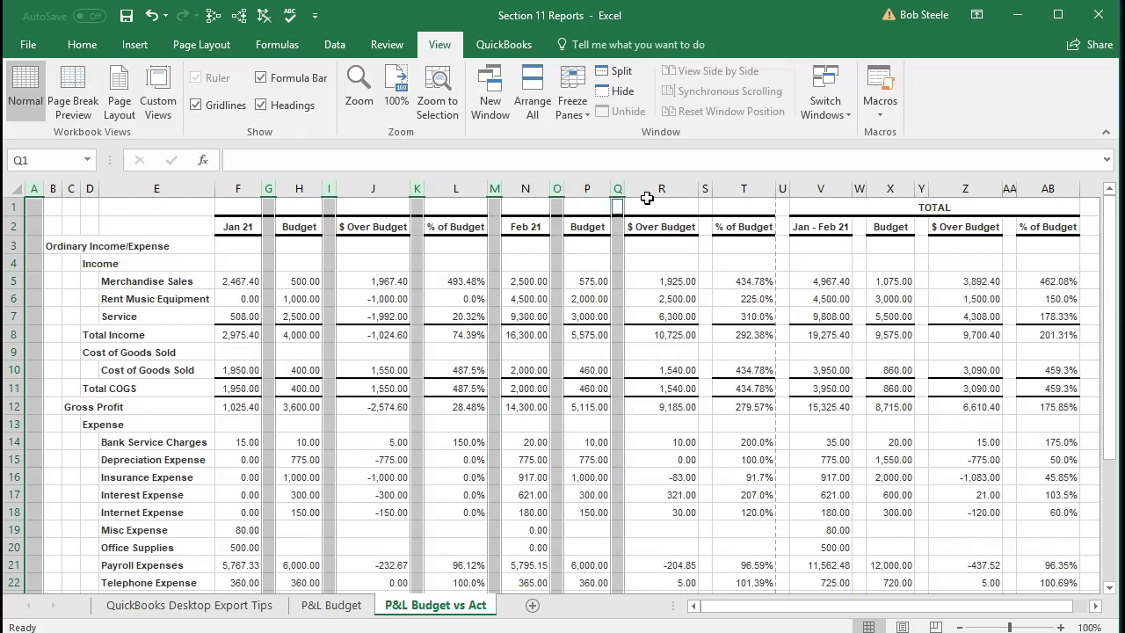
pyautogui.keyDown('ctrl'); pyautogui.click(705, 188); pyautogui.keyUp('ctrl')
pyautogui.keyDown('ctrl'); pyautogui.click(782, 188); pyautogui.keyUp('ctrl')
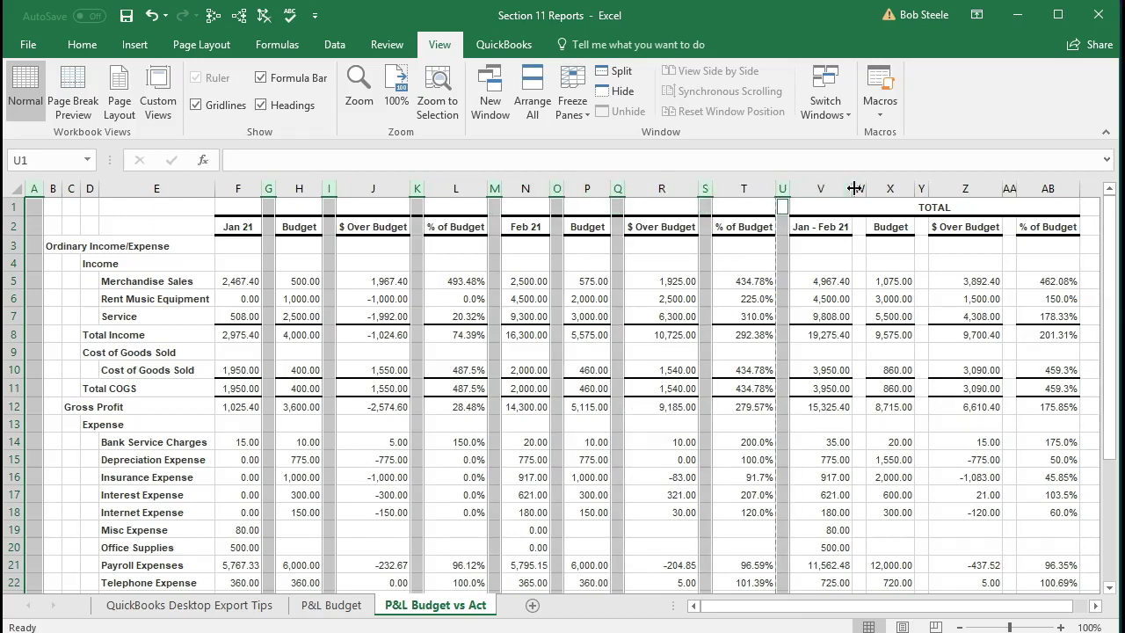
pyautogui.keyDown('ctrl'); pyautogui.click(859, 188); pyautogui.keyUp('ctrl')
pyautogui.keyDown('ctrl'); pyautogui.click(921, 188); pyautogui.keyUp('ctrl')
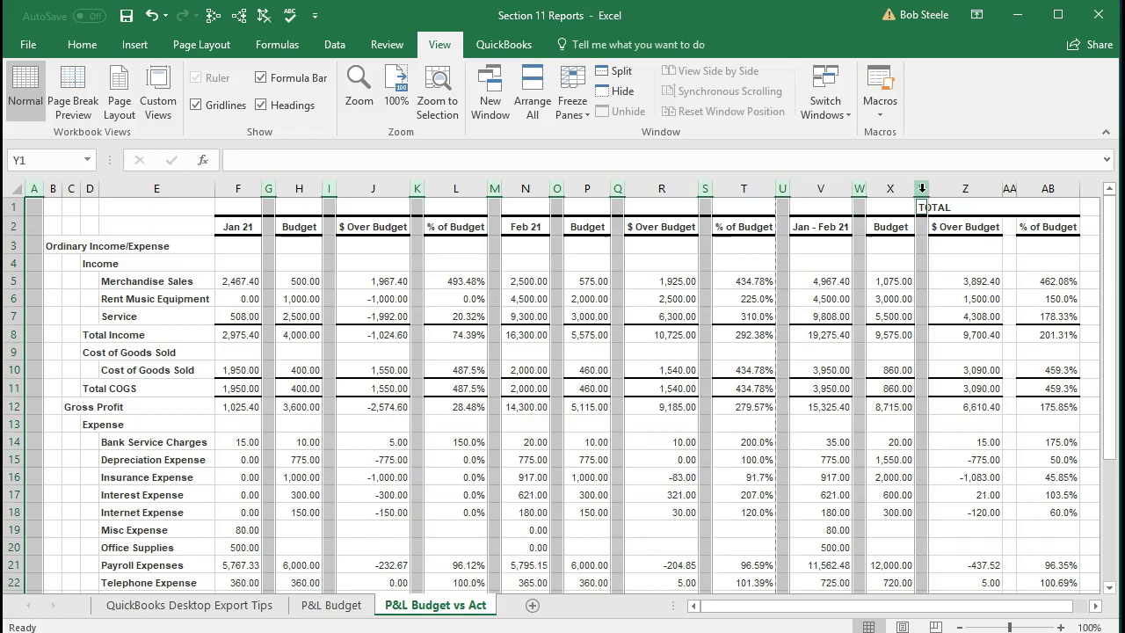
pyautogui.keyDown('ctrl'); pyautogui.click(1009, 188); pyautogui.keyUp('ctrl')
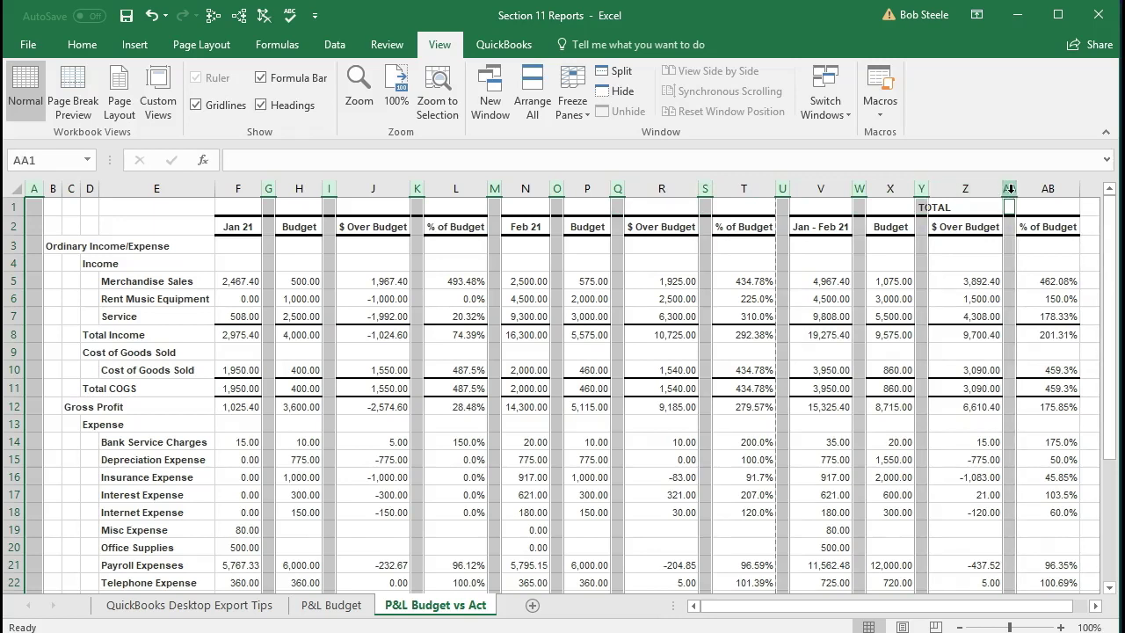
pyautogui.rightClick(1011, 251)
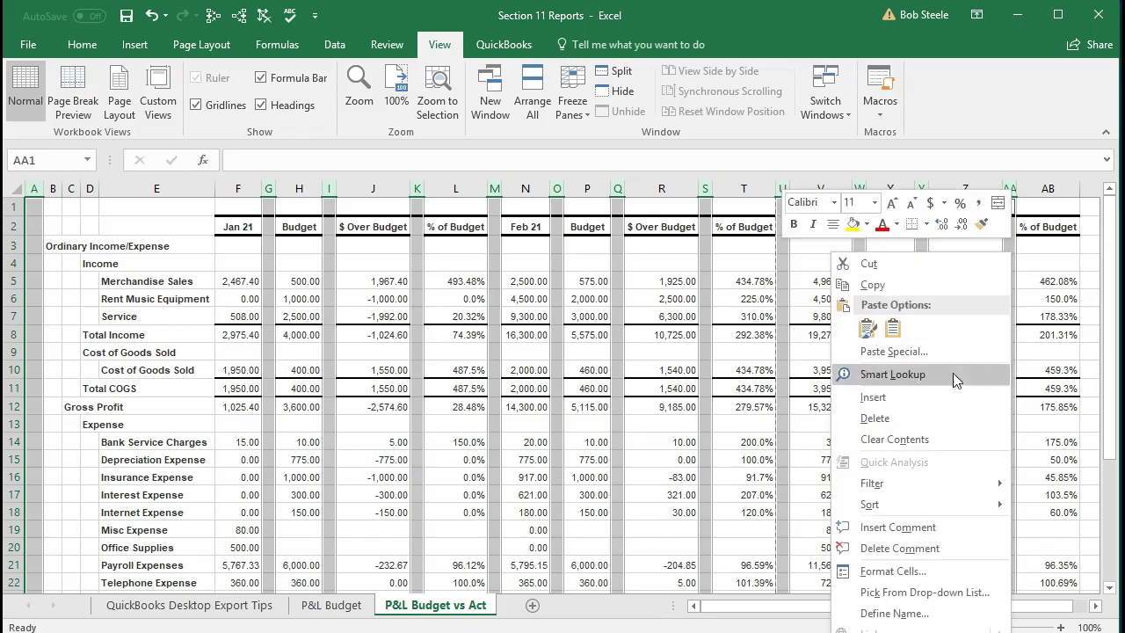
pyautogui.click(892, 436)
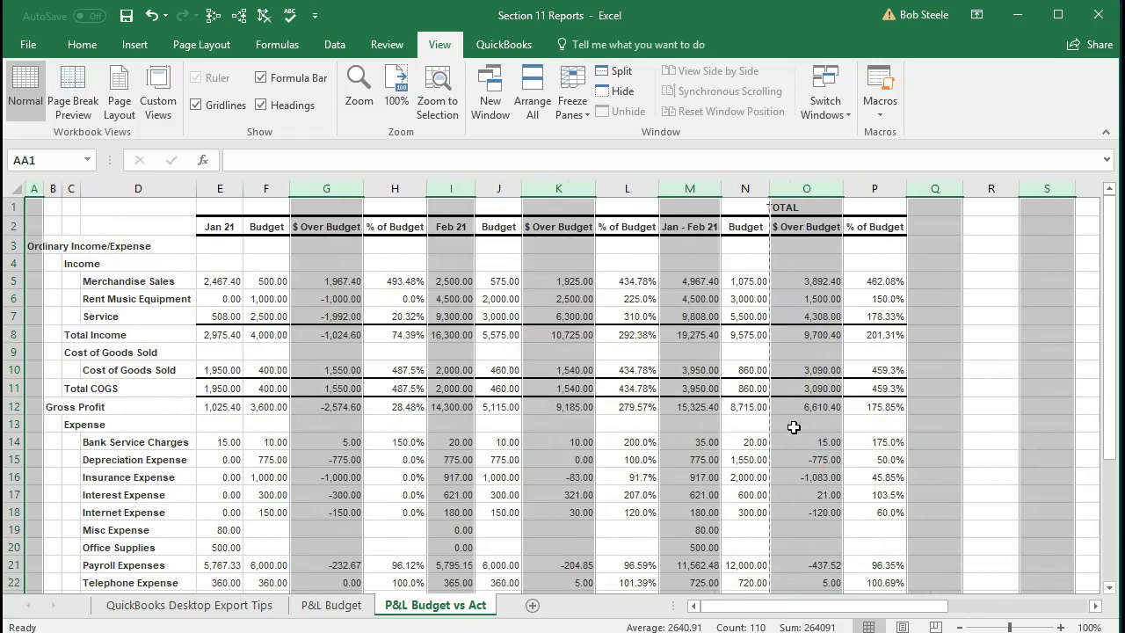
pyautogui.click(750, 440)
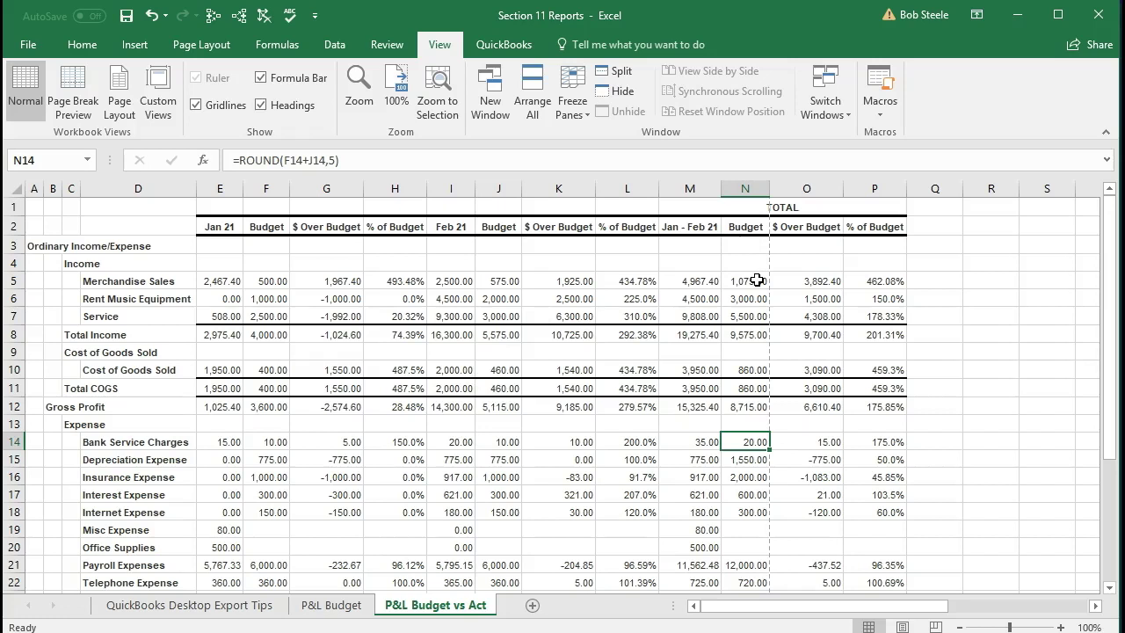
pyautogui.scroll(-4, 757, 280)
pyautogui.scroll(4, 754, 277)
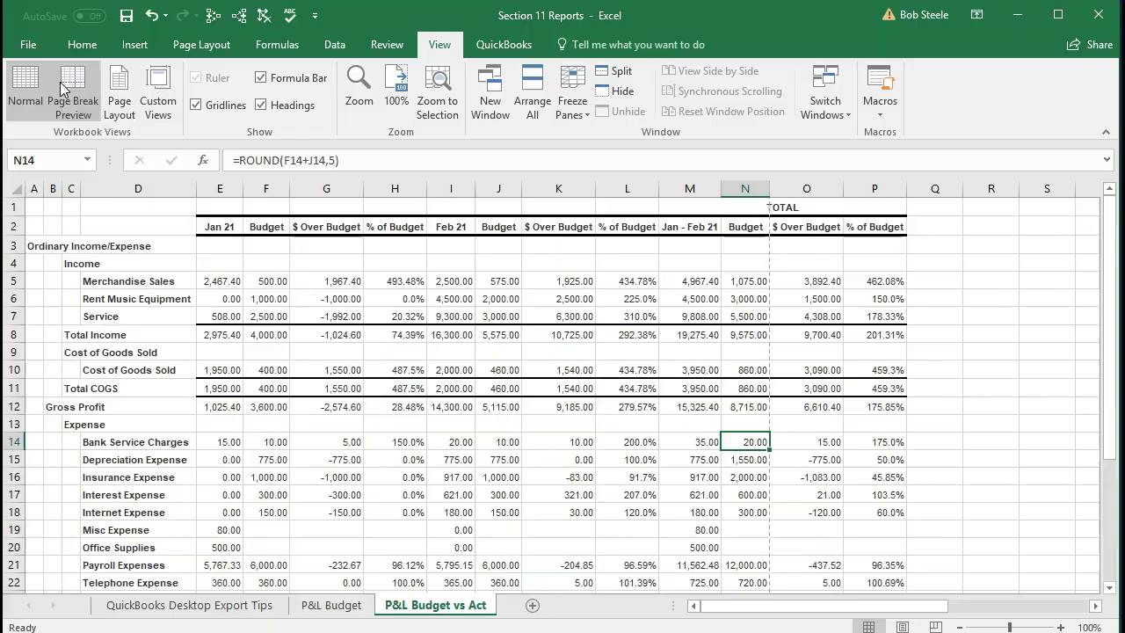
# - Set the print scaling to Fit All Columns on One Page and save the workbook as macro-free
pyautogui.click(29, 51)
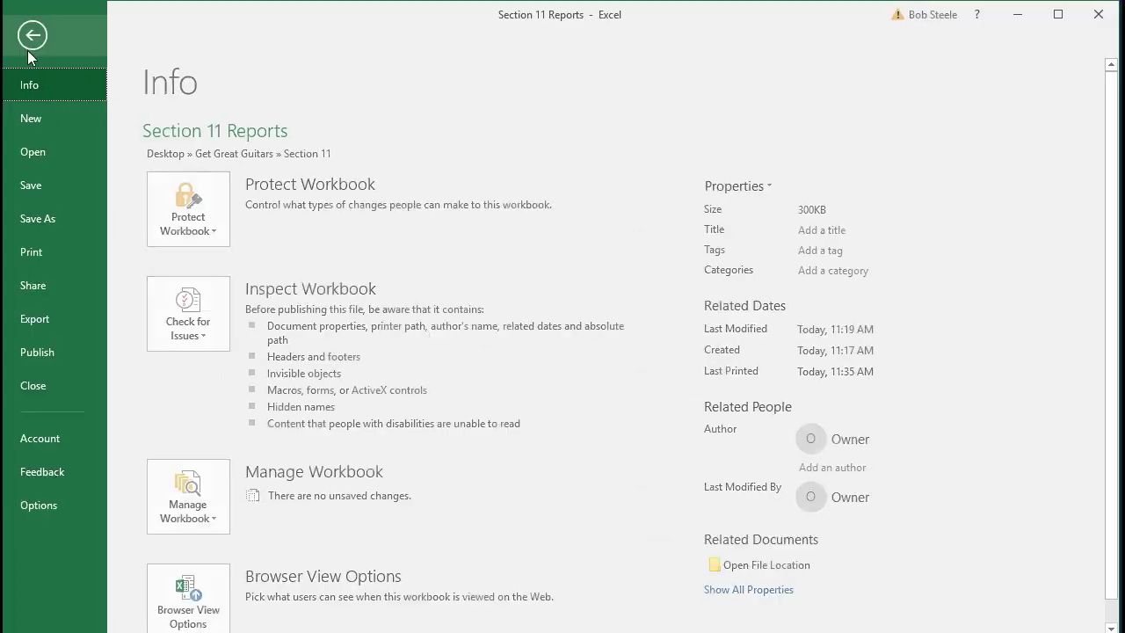
pyautogui.click(65, 248)
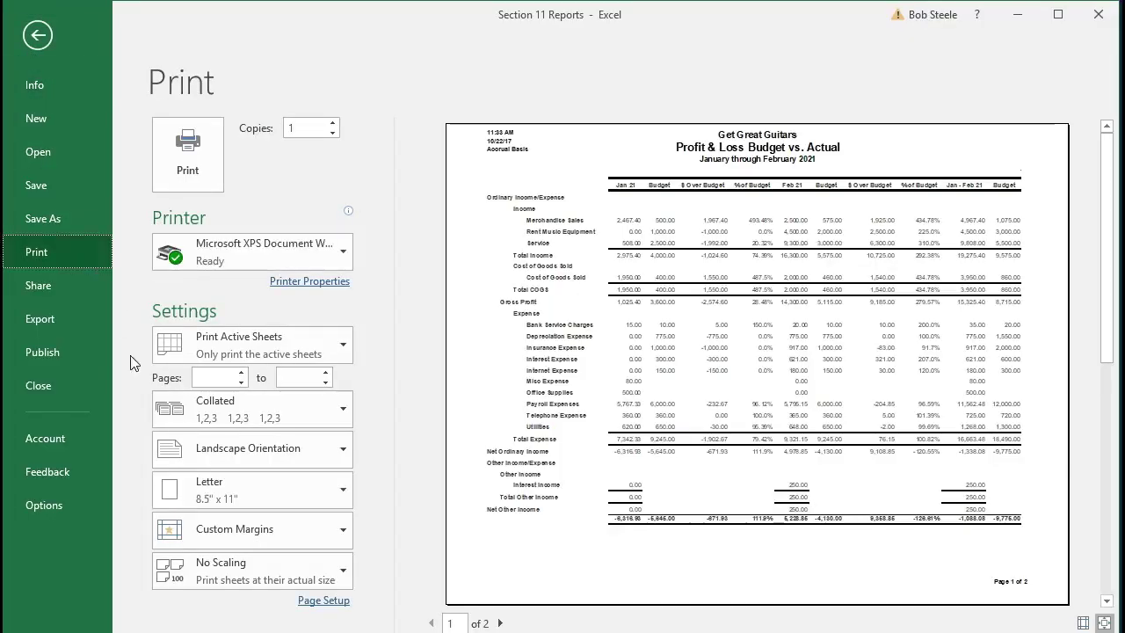
pyautogui.click(340, 572)
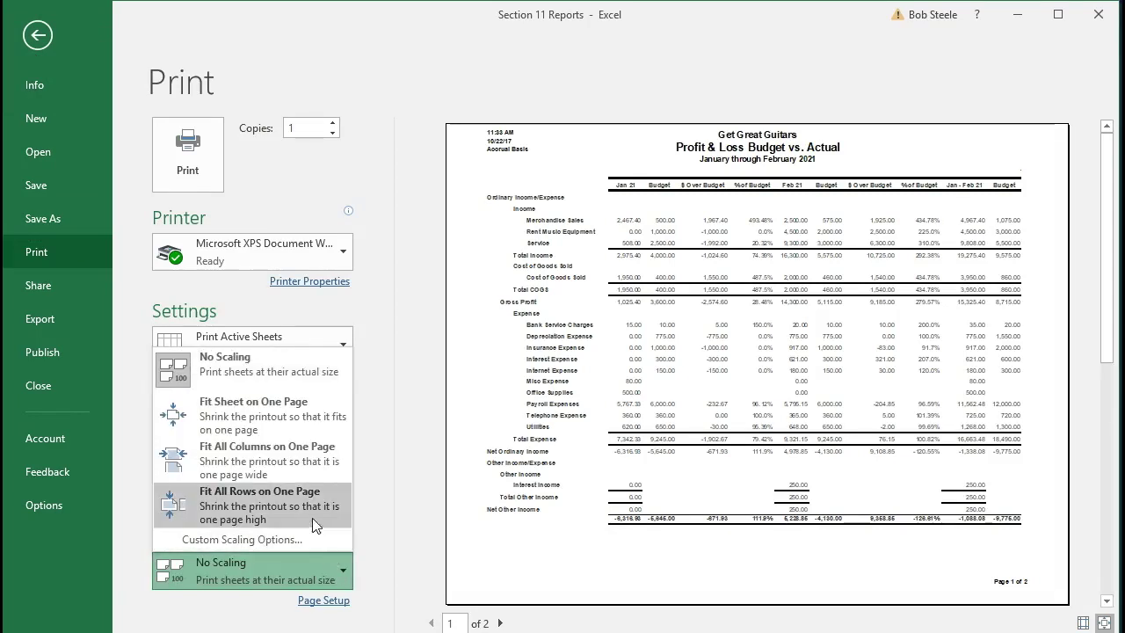
pyautogui.click(293, 467)
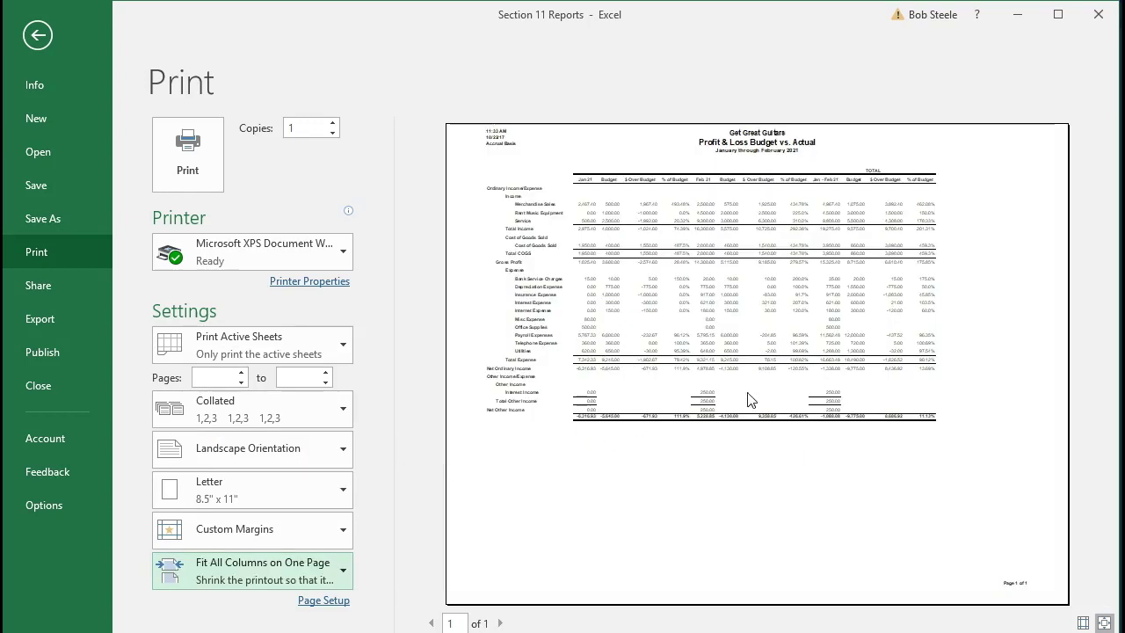
pyautogui.click(328, 576)
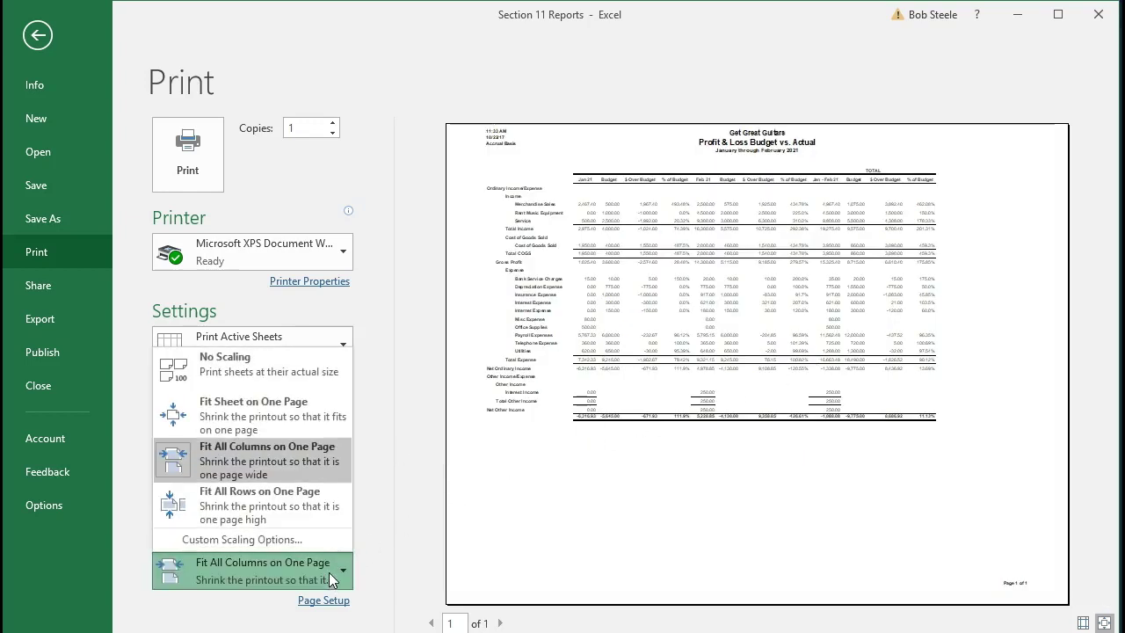
pyautogui.click(536, 547)
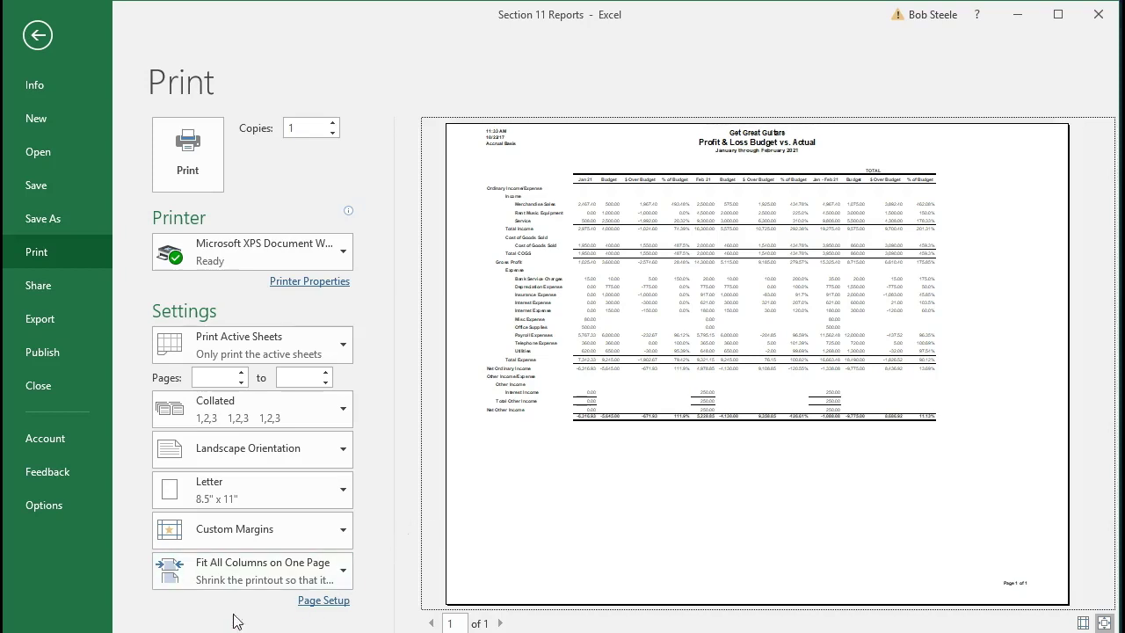
pyautogui.click(38, 35)
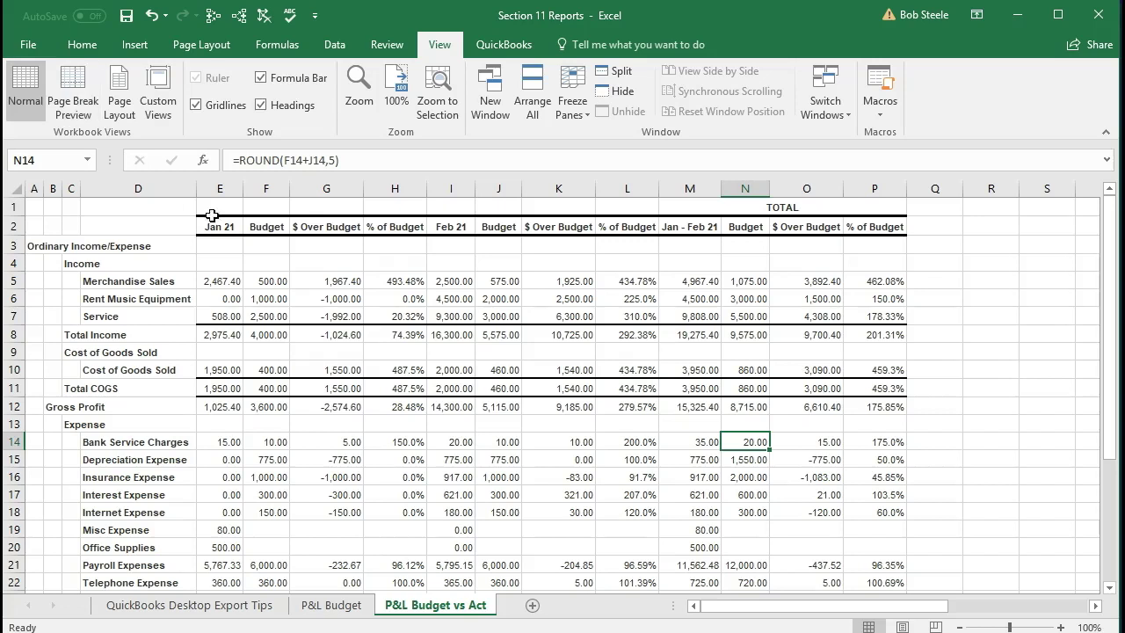
pyautogui.click(127, 15)
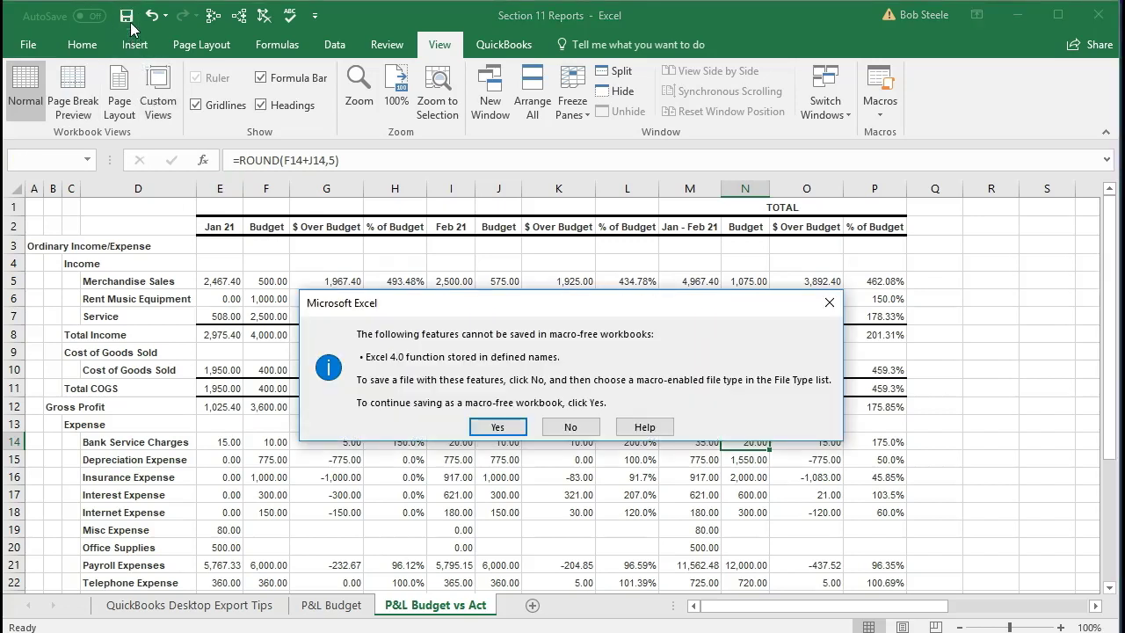
pyautogui.click(499, 427)
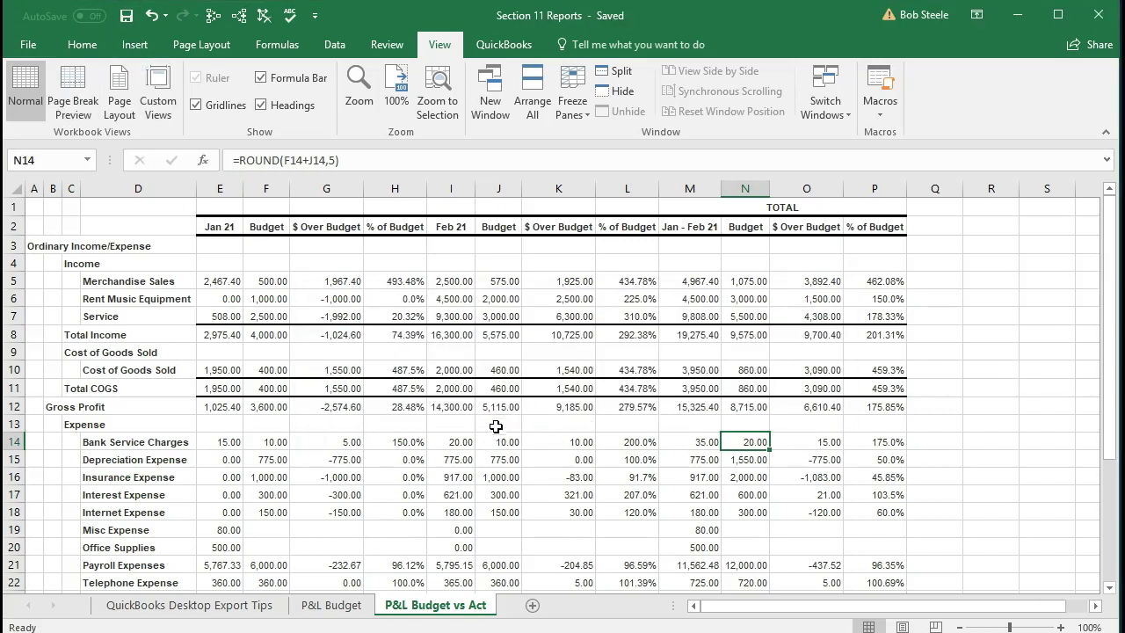